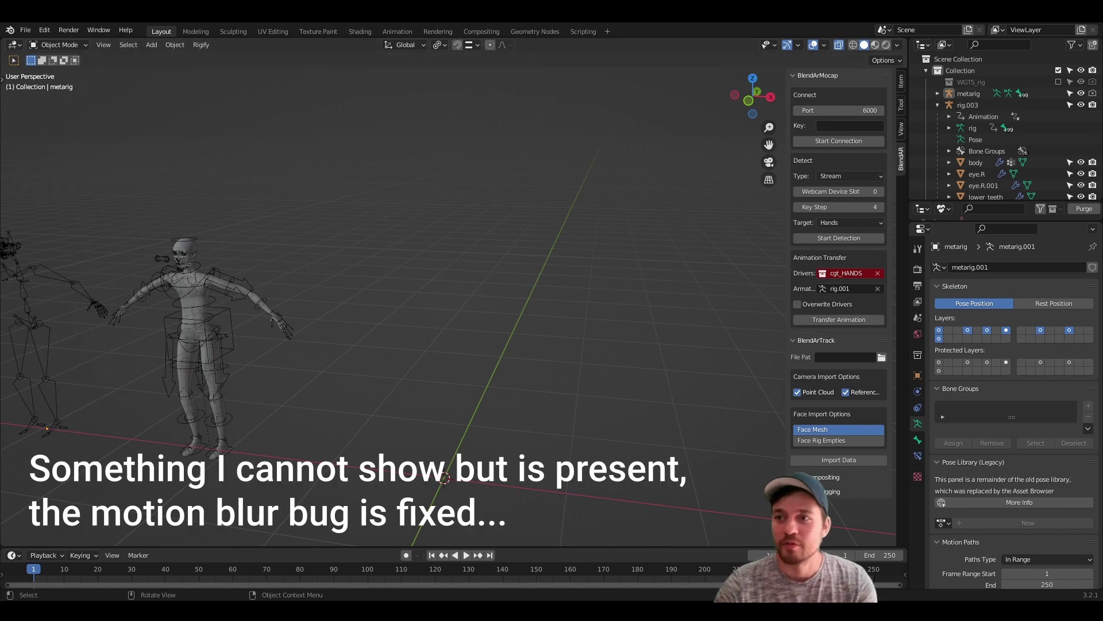
Import the camera tracking zip (_cam.zip) with Point Cloud and Reference objects enabled using BlendArTrack
left_click(827, 75)
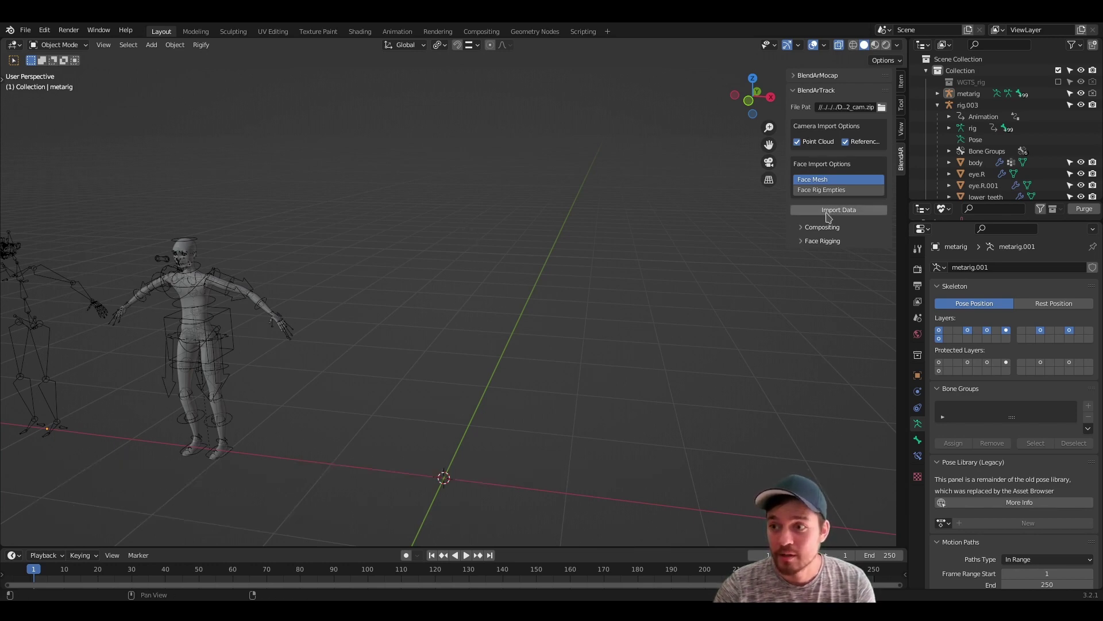
left_click(837, 210)
middle_click_drag(527, 463, 543, 339, "shift")
middle_click_drag(543, 339, 502, 346)
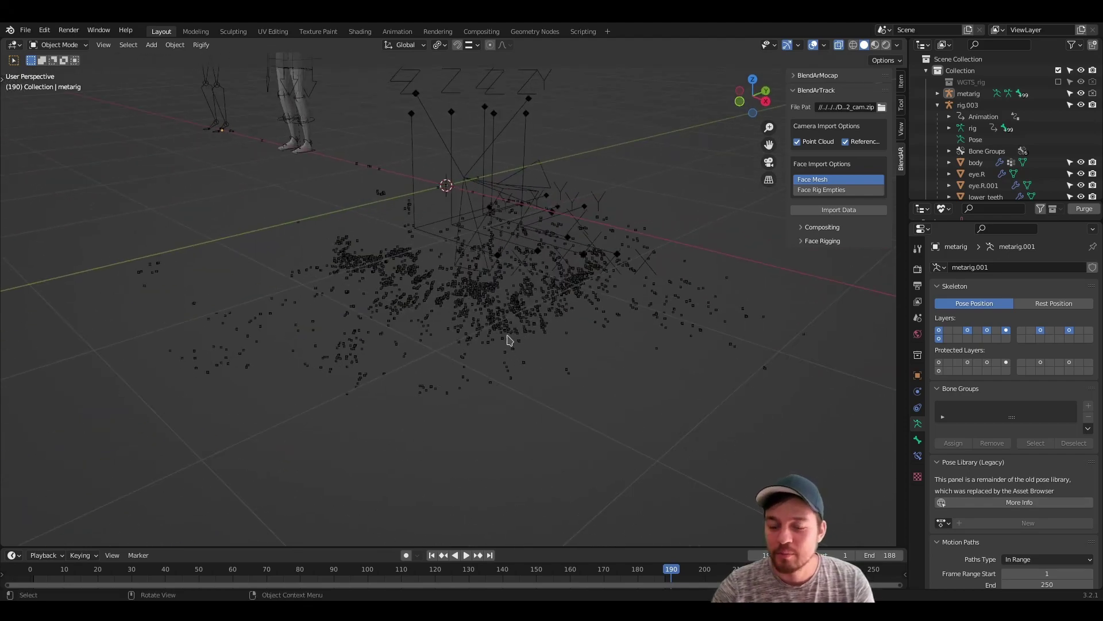
Select the imported point cloud and inspect it in the Geometry Nodes workspace and in the Layout viewport
left_click(521, 305)
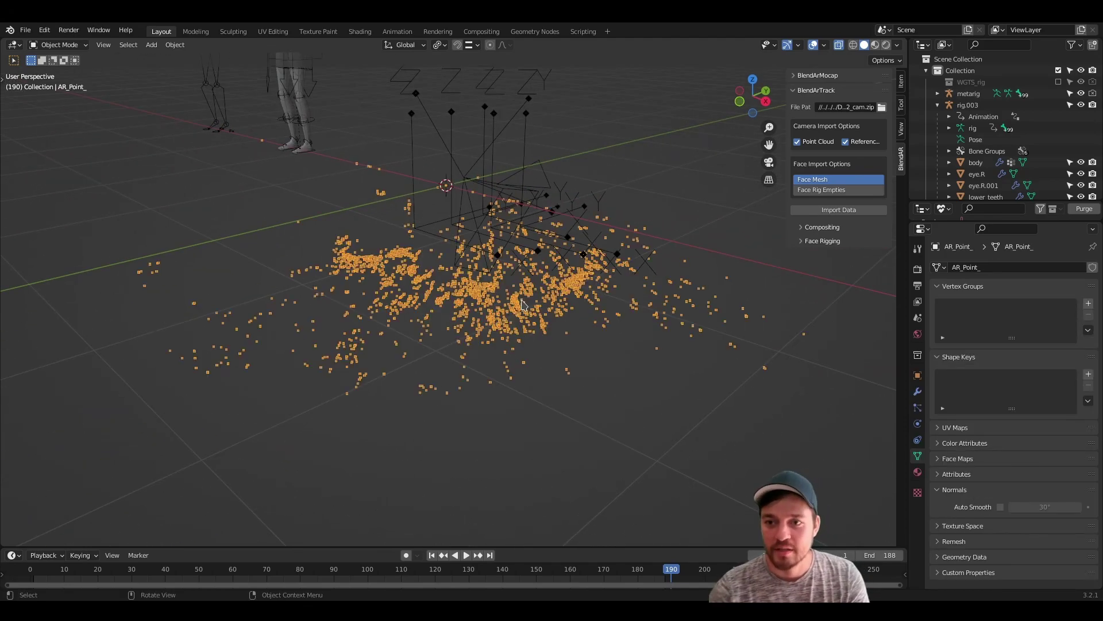
middle_click_drag(522, 305, 563, 304)
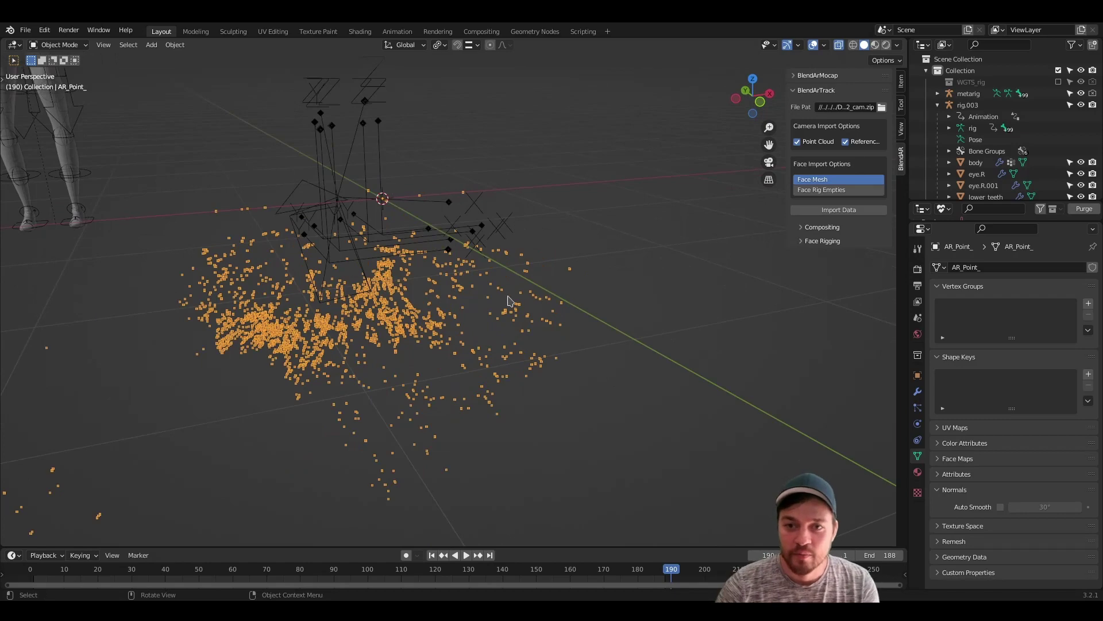
left_click(547, 36)
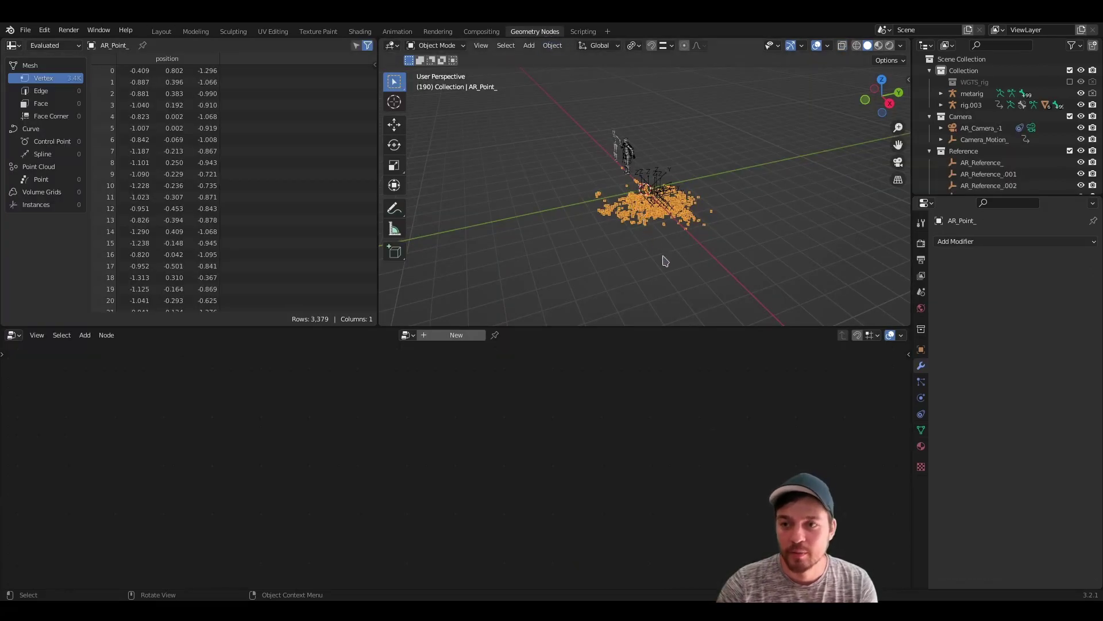
left_click(164, 31)
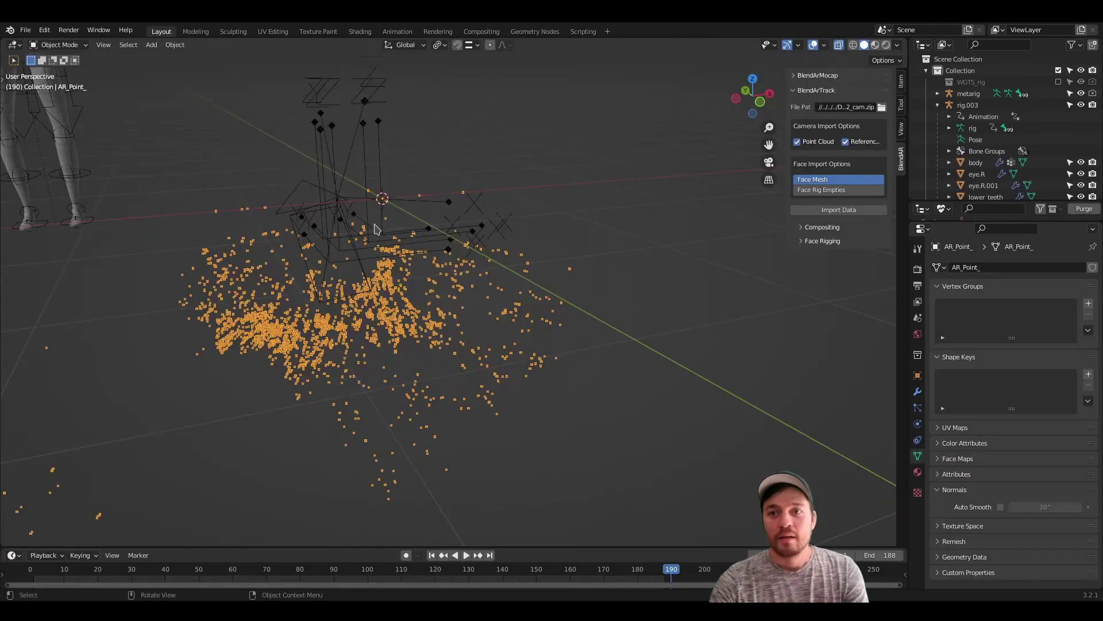
middle_click_drag(316, 288, 320, 320)
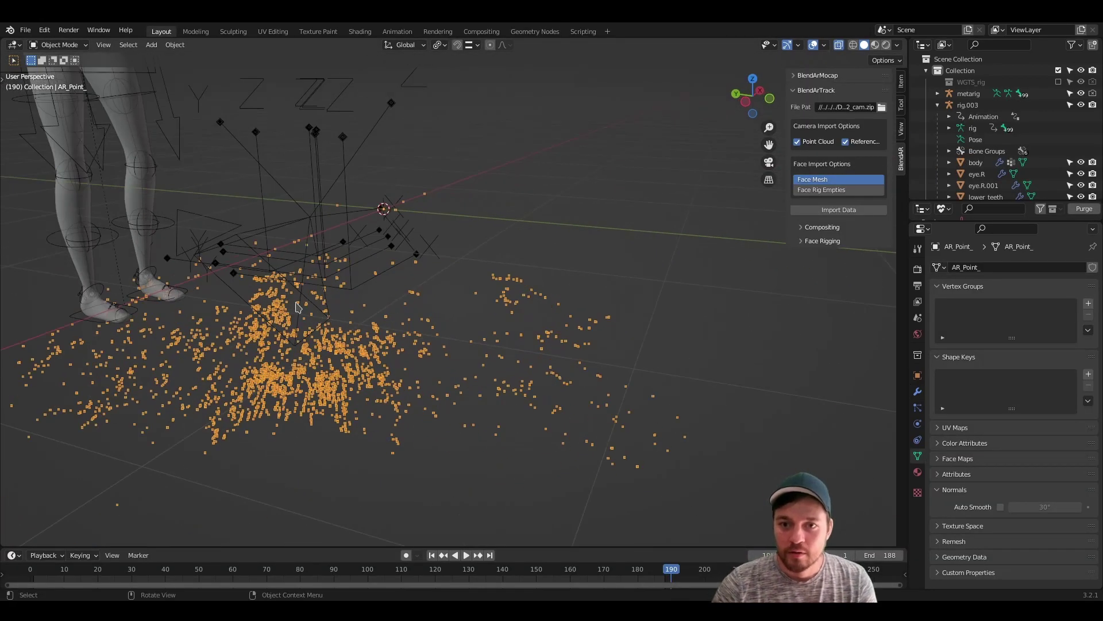
Select the AR camera, test moving it, and rotate it about 19.9° around the view axis
left_click(307, 292)
key("g")
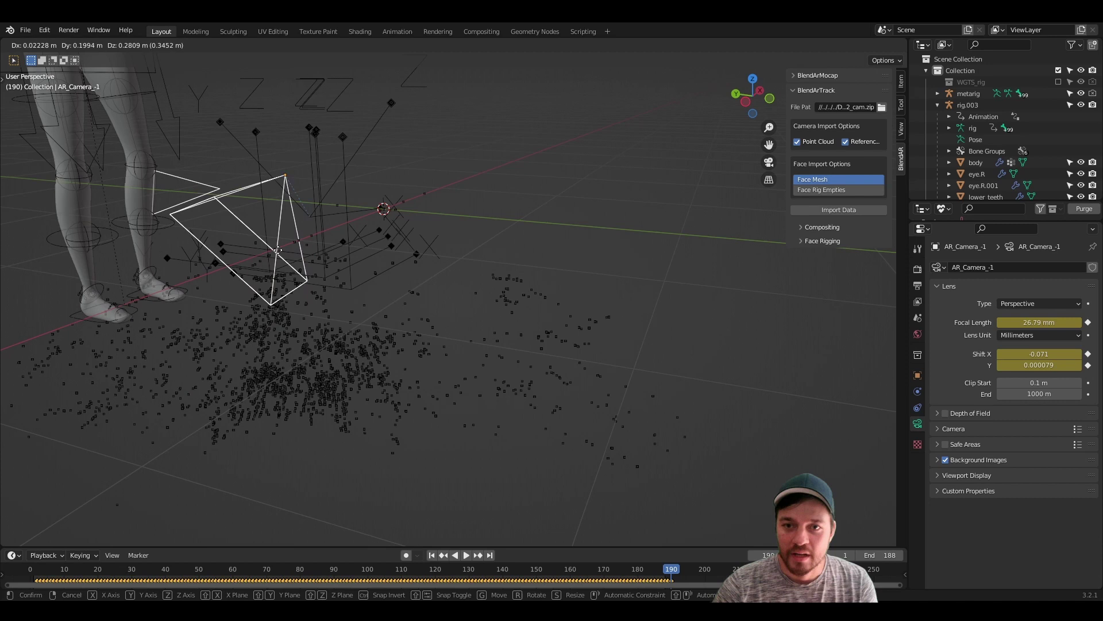
right_click(266, 230)
key("r")
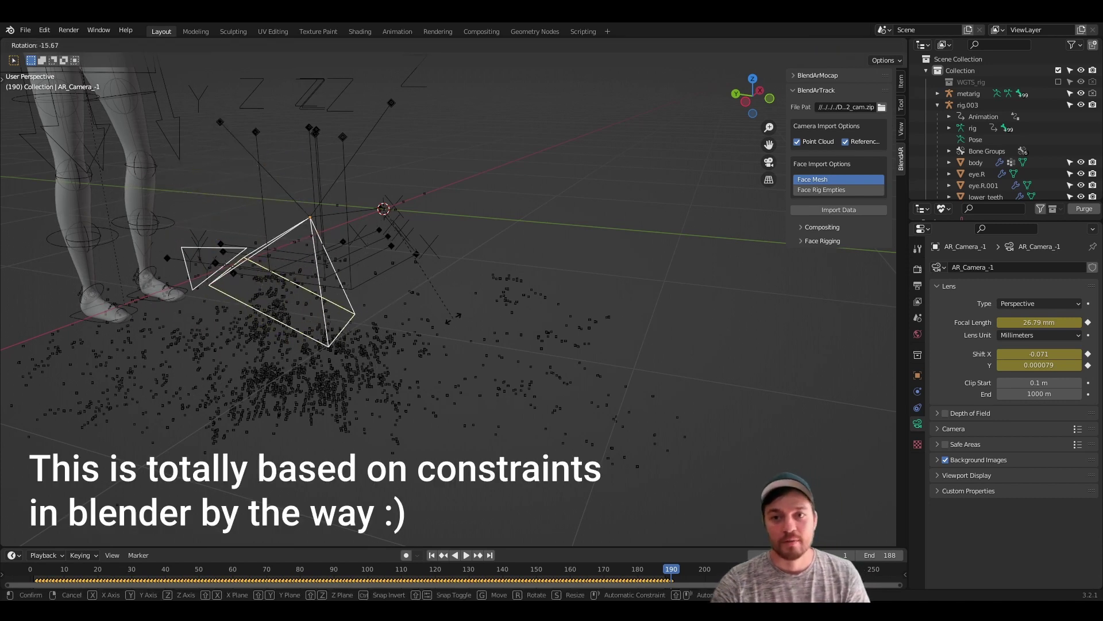
left_click(456, 321)
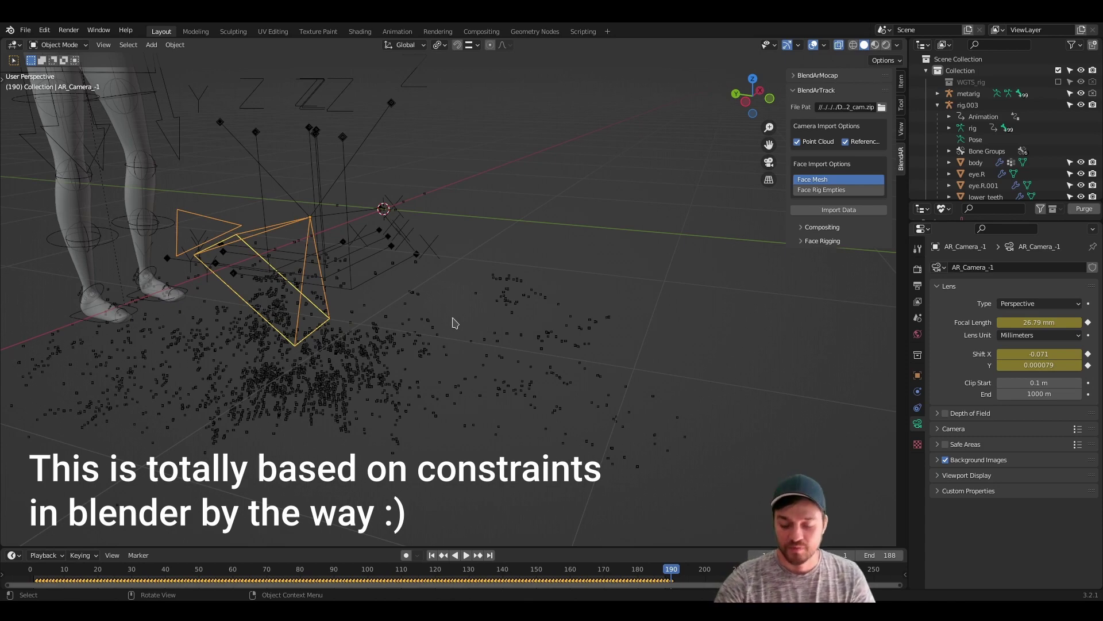
Play the tracked footage through the AR camera and clear the camera's rotation
key("KP_0")
key("space")
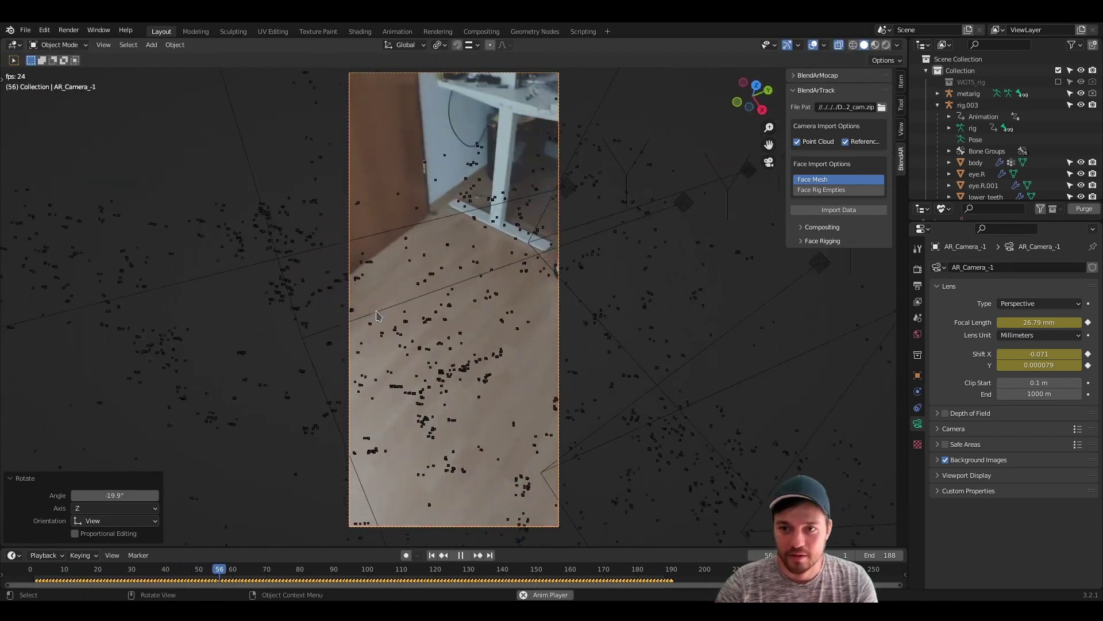
key("alt+r")
key("space")
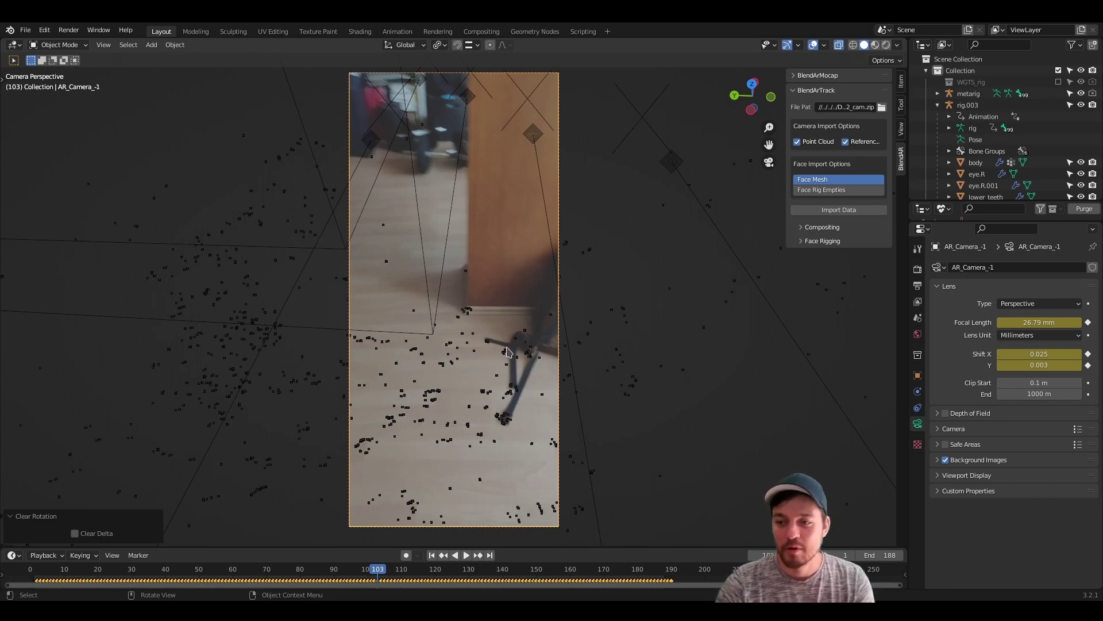
Delete the imported camera, point cloud and reference empties from the scene
scroll(497, 268, "down", 5)
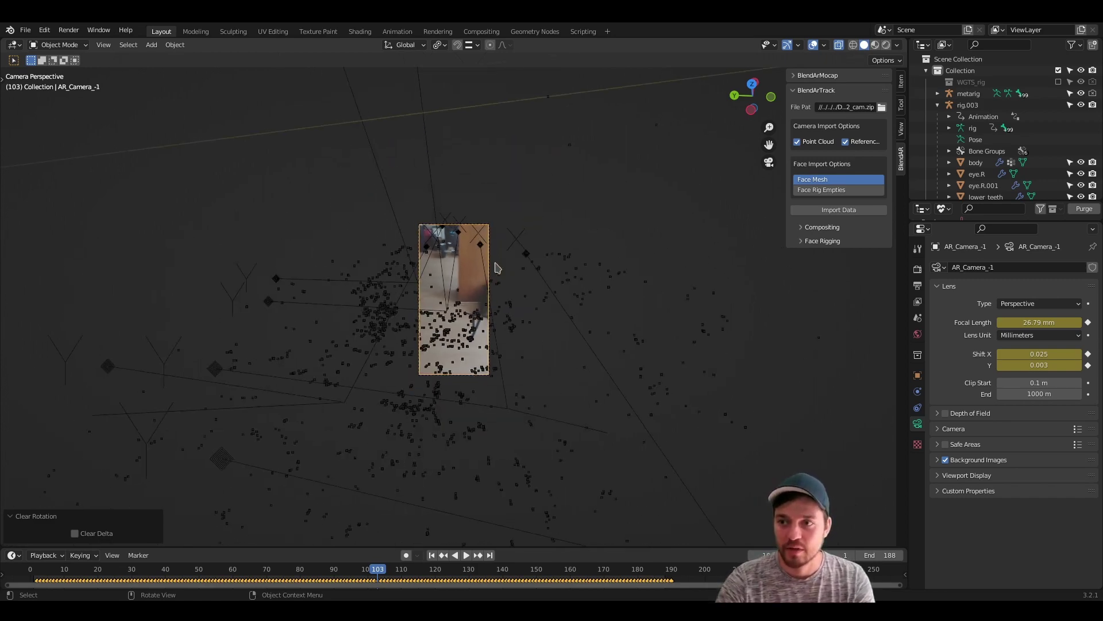
middle_click_drag(498, 268, 509, 270)
scroll(508, 269, "down", 5)
middle_click_drag(593, 273, 492, 245)
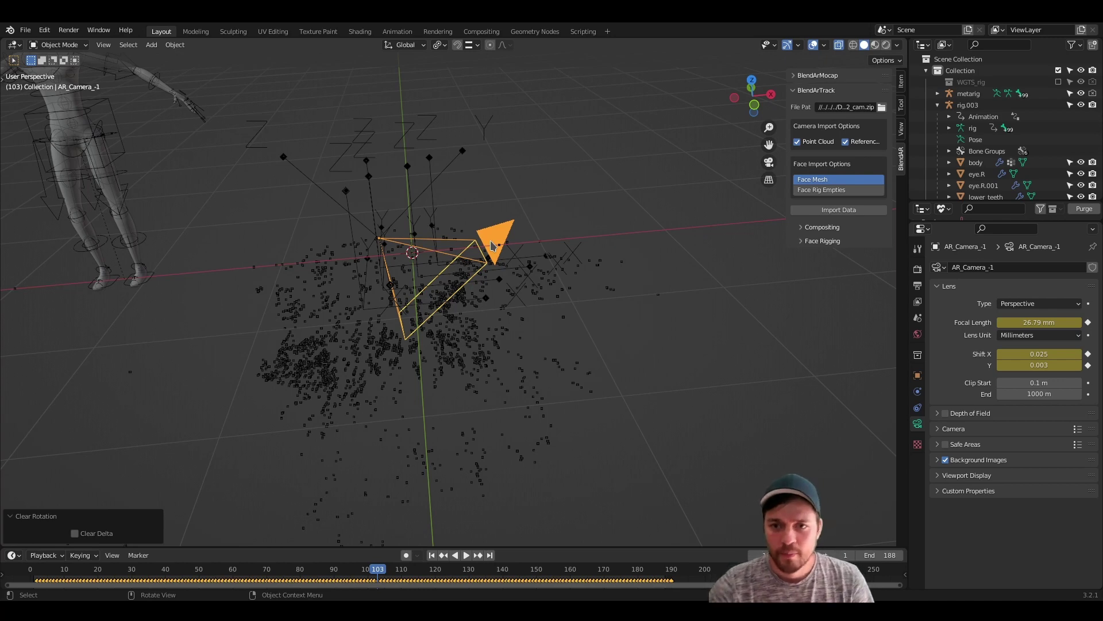
left_click_drag(223, 198, 549, 339)
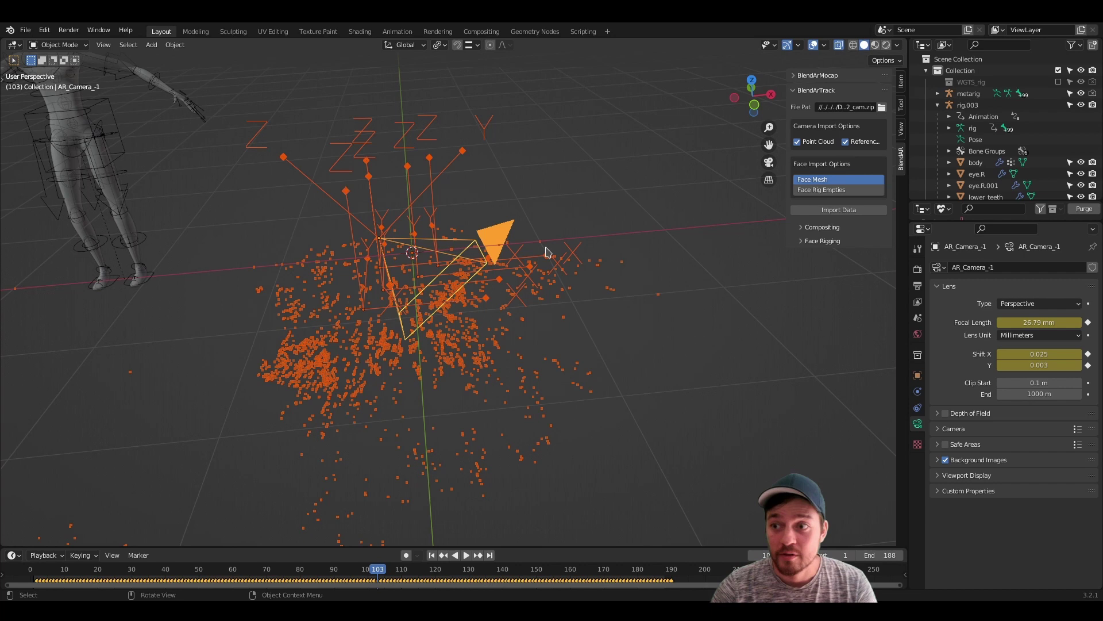
key("Delete")
Import the face tracking zip (_face.zip) with the Face Mesh option and play its animation
left_click(833, 191)
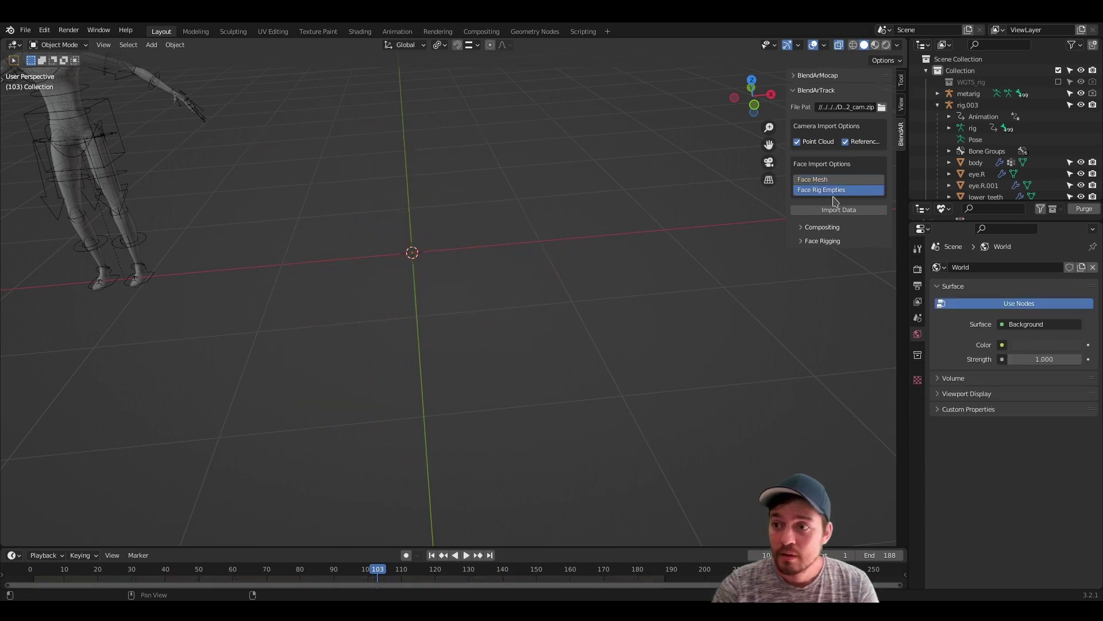
left_click(834, 179)
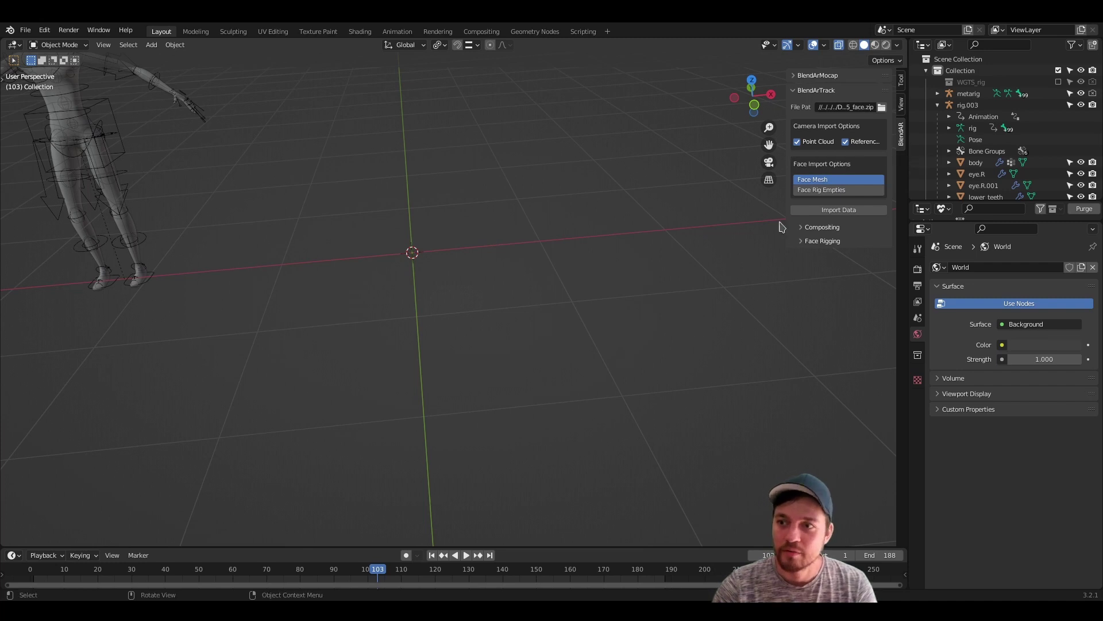
left_click(845, 211)
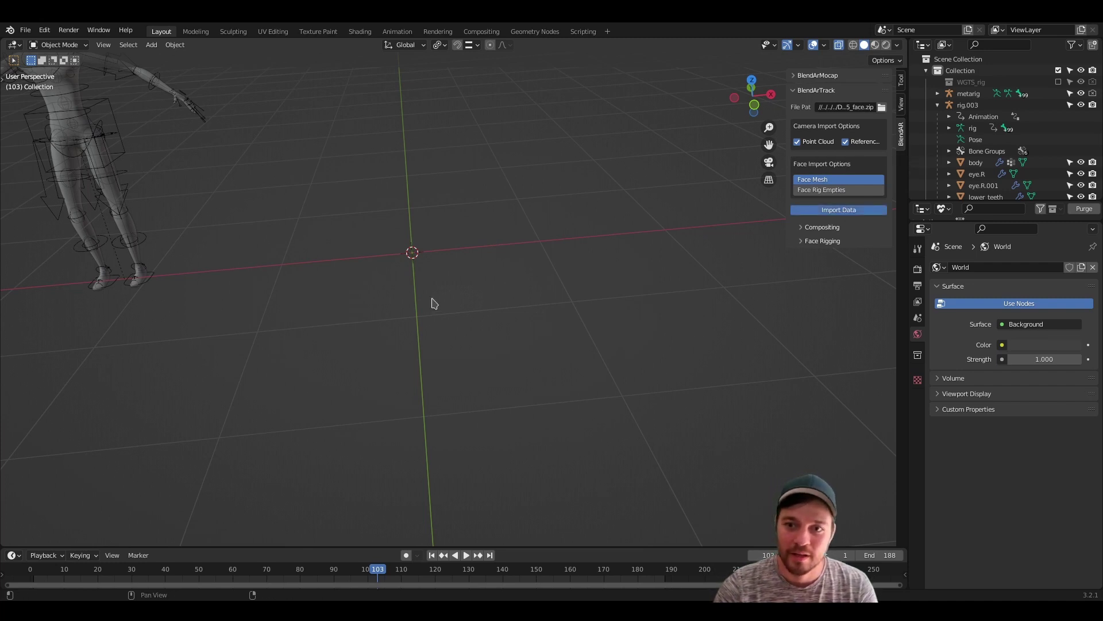
scroll(411, 246, "up", 8)
middle_click_drag(360, 212, 492, 410, "shift")
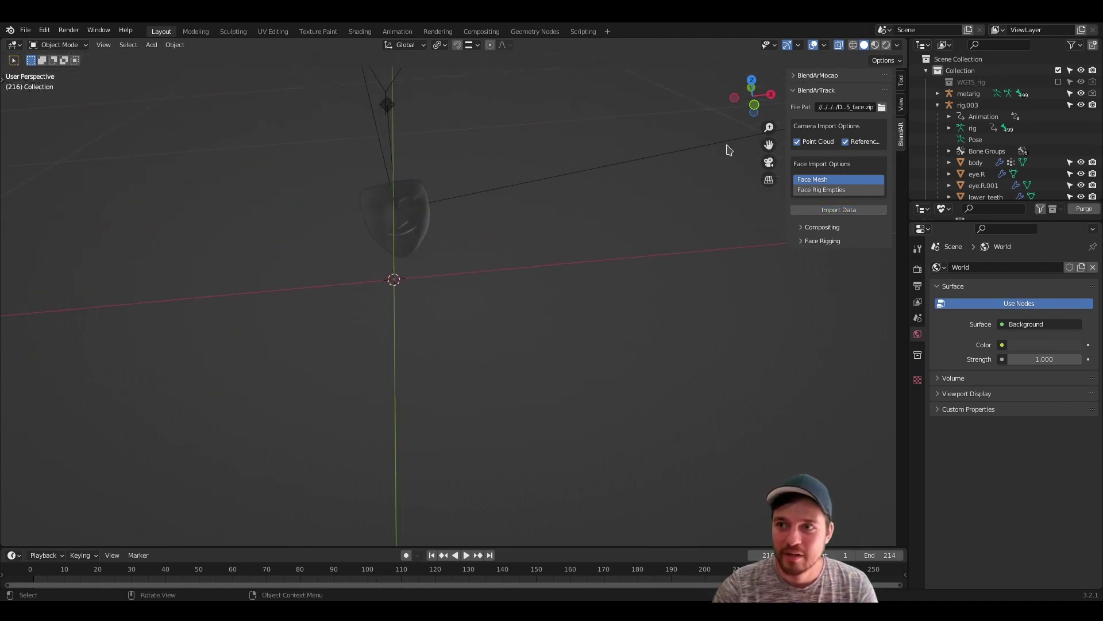
key("space")
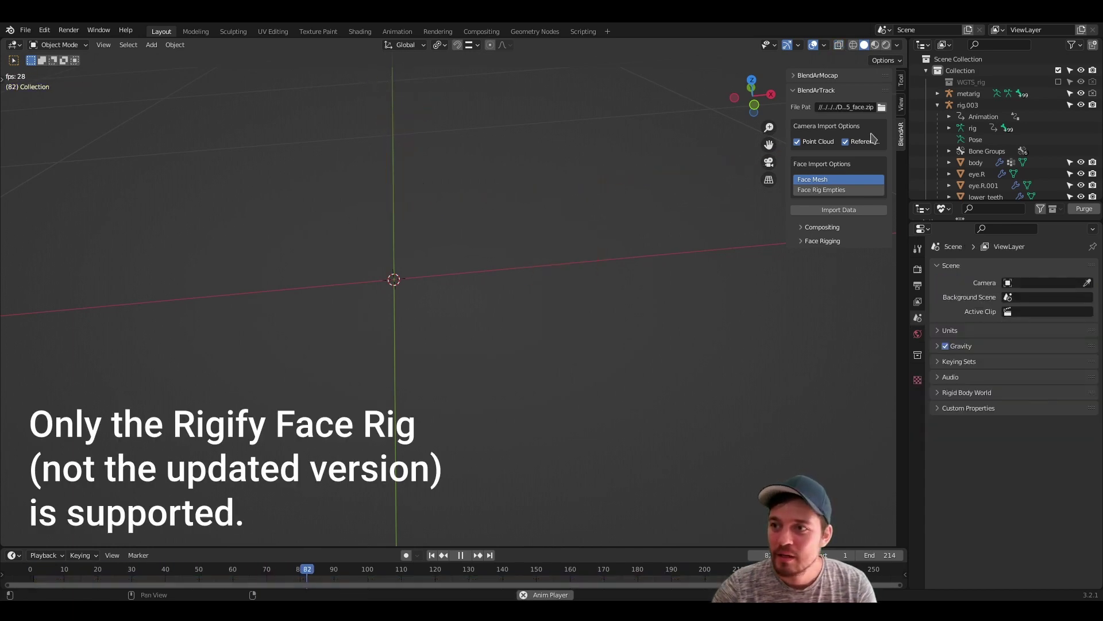
key("space")
Import the same face tracking file with the Face Rig Empties option
left_click(845, 190)
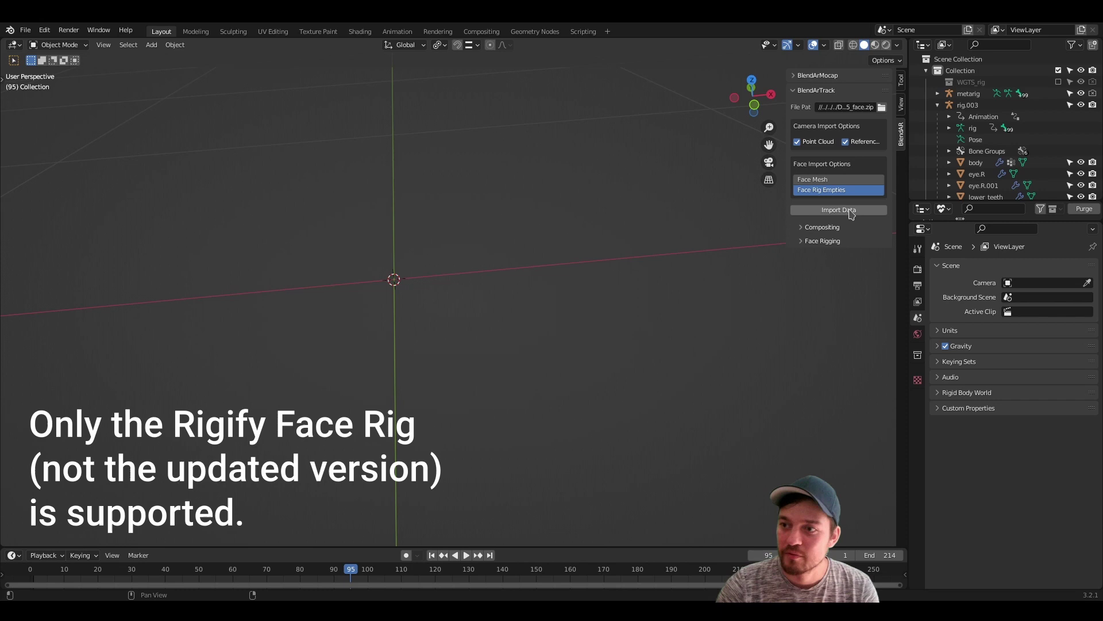
left_click(851, 211)
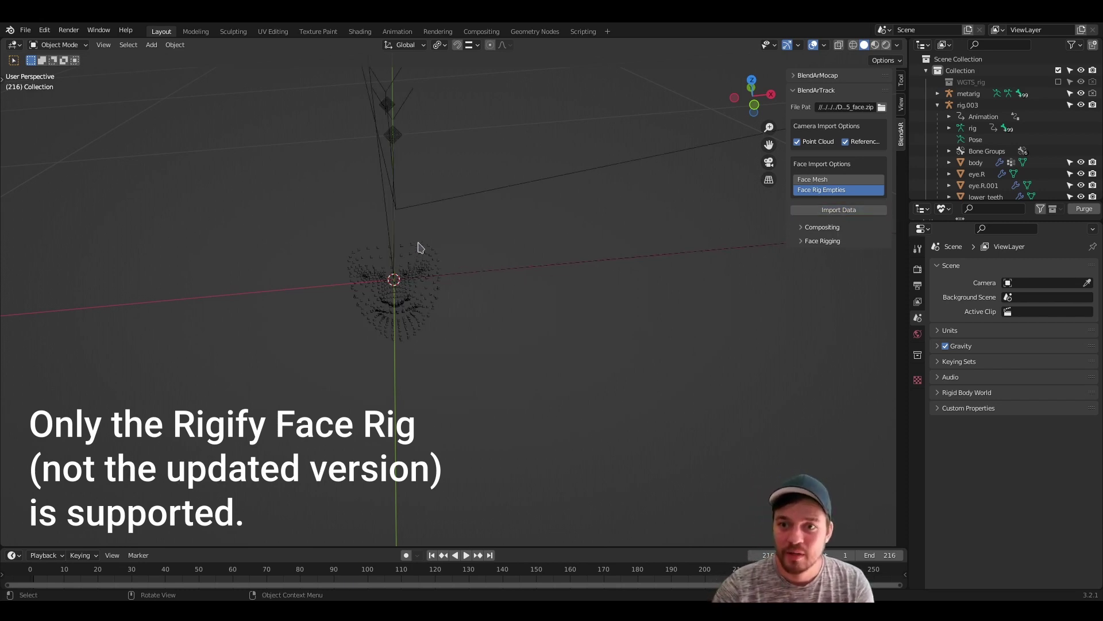
scroll(427, 232, "down", 4)
middle_click_drag(492, 340, 492, 303)
Play the face animation and try moving the cgt_HeadController empty together with the facial empties
left_click(519, 265)
key("space")
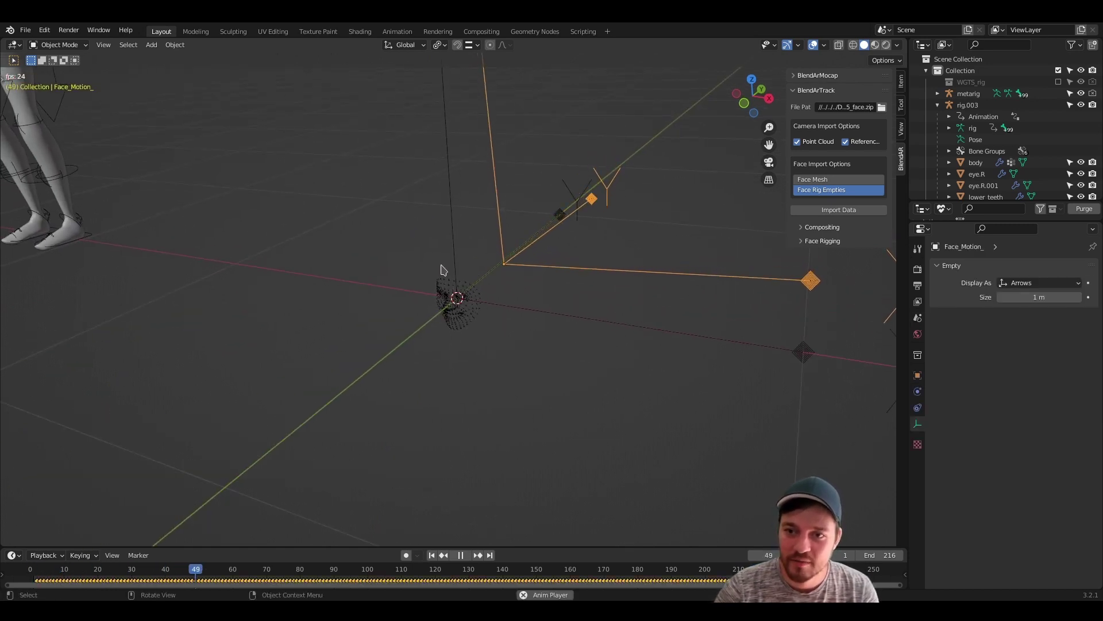
left_click(457, 322)
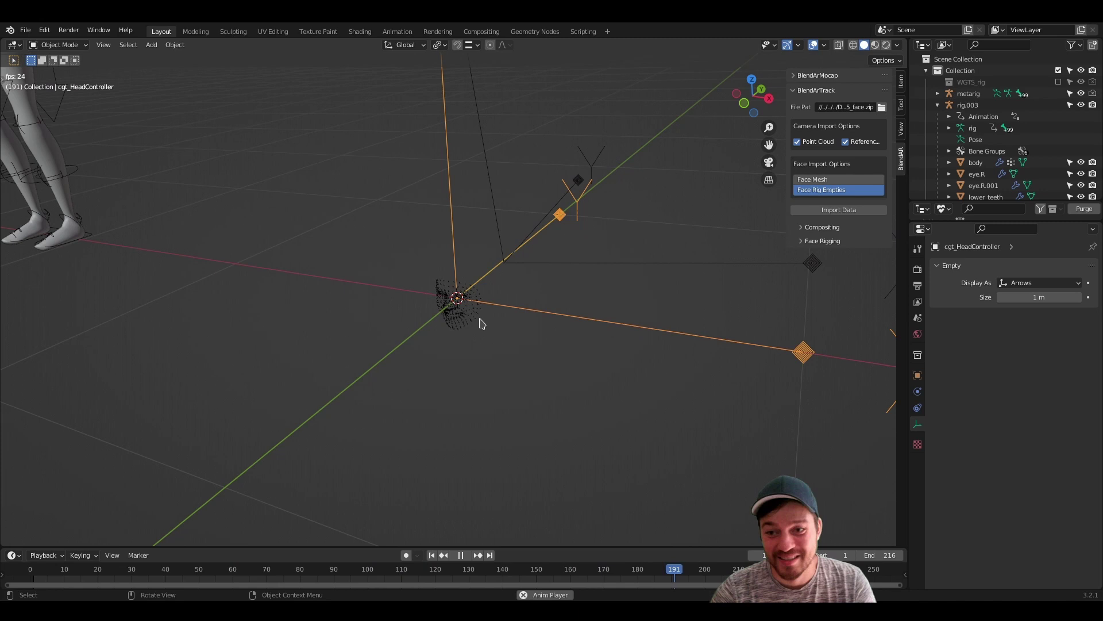
key("g")
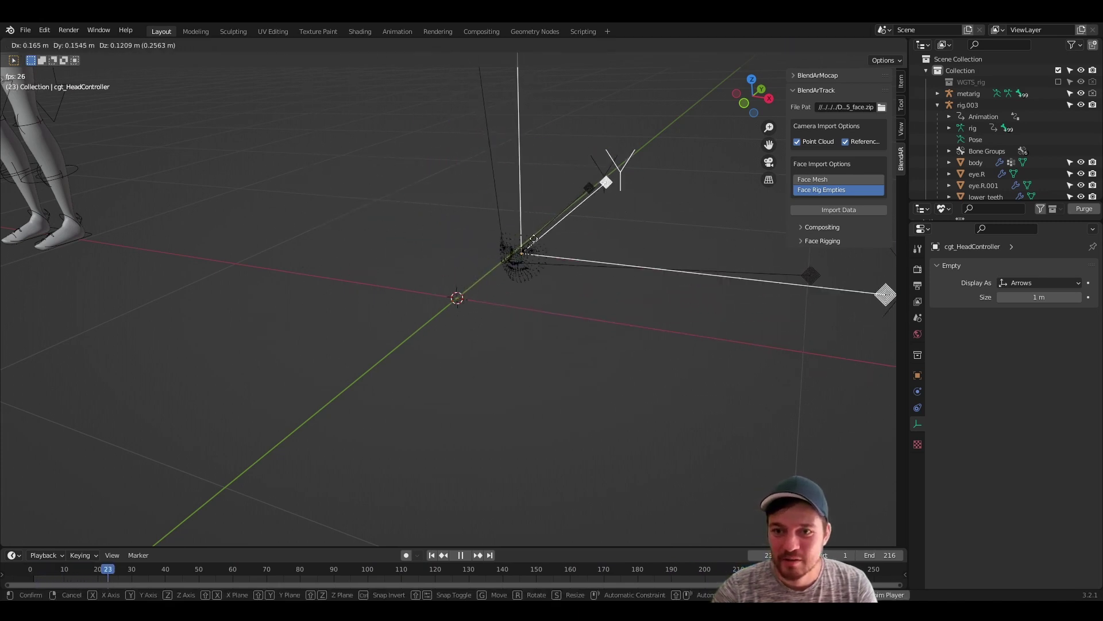
right_click(516, 313)
key("space")
Move the character rig about 1.19 m along the X axis toward the imported face empties
scroll(516, 336, "down", 5)
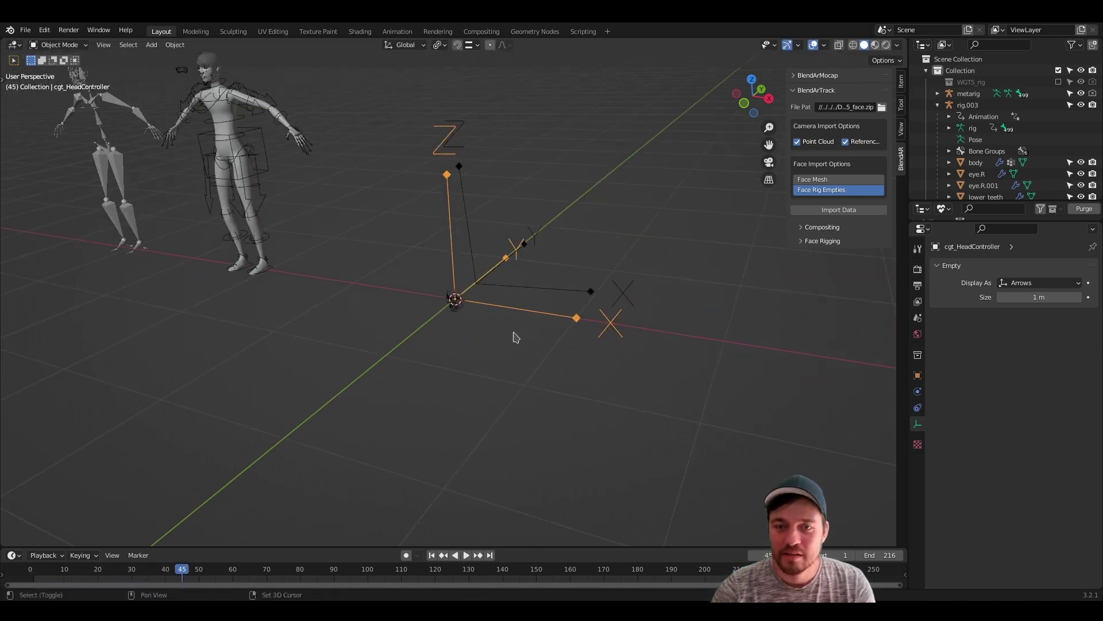
middle_click_drag(516, 337, 562, 372, "shift")
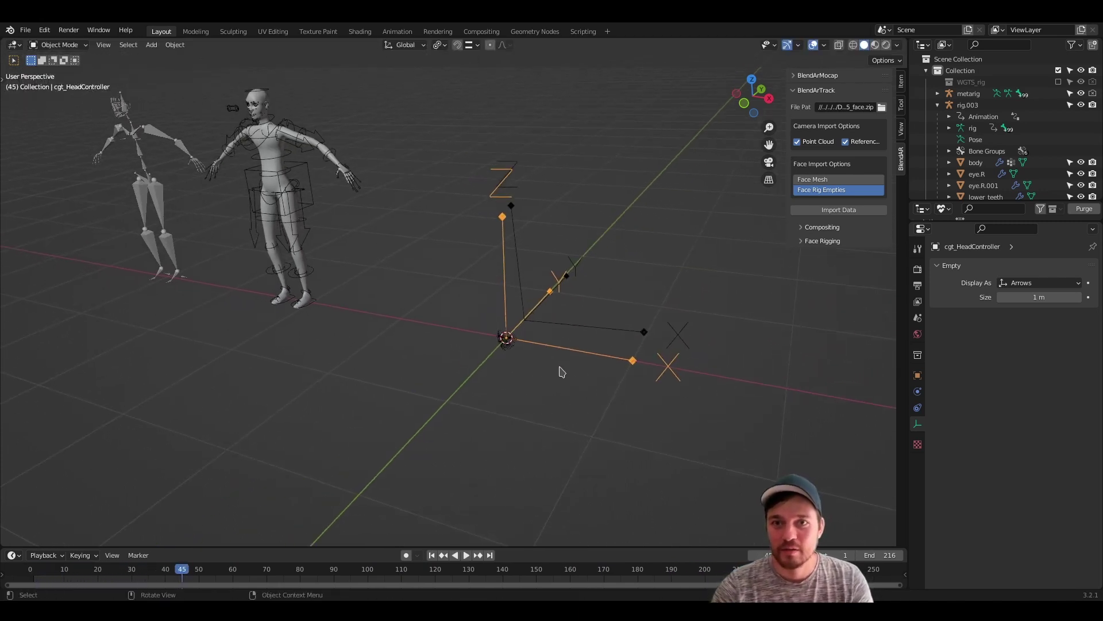
left_click(319, 207)
key("g")
key("x")
left_click(532, 338)
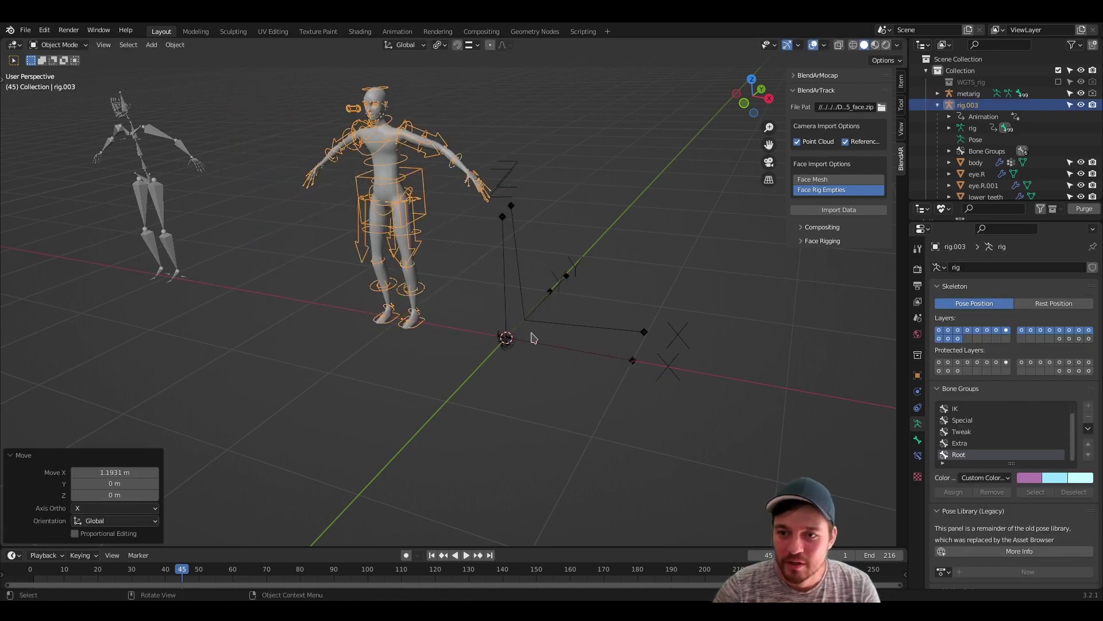
In top view, move the cgt_HeadController empty about -0.94 m in X and -0.30 m in Y onto the character
left_click(532, 349)
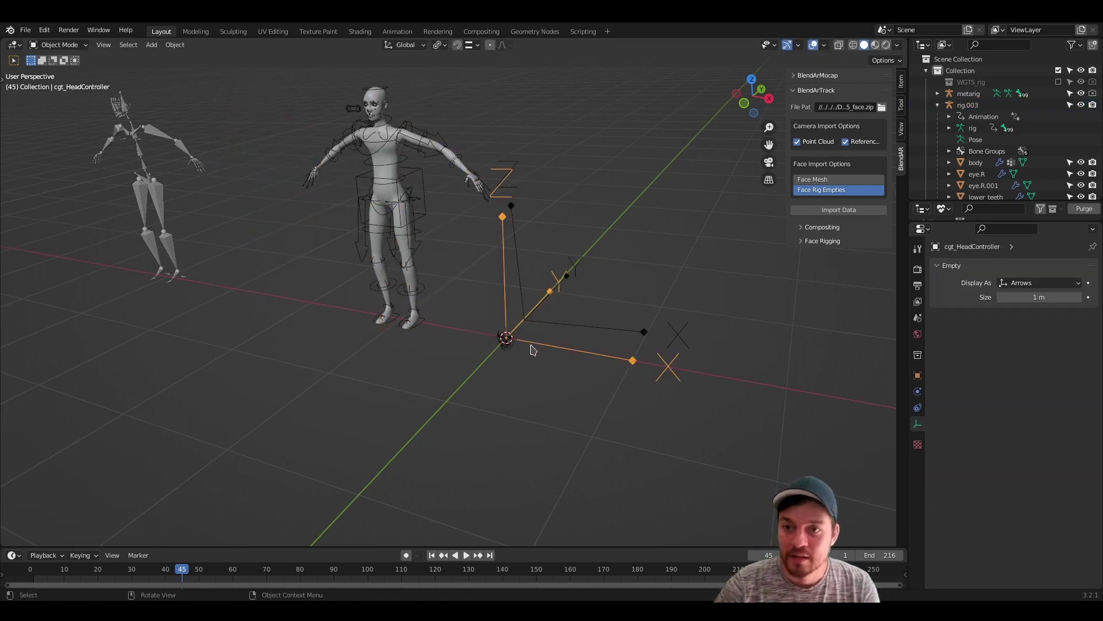
key("KP_7")
key("g")
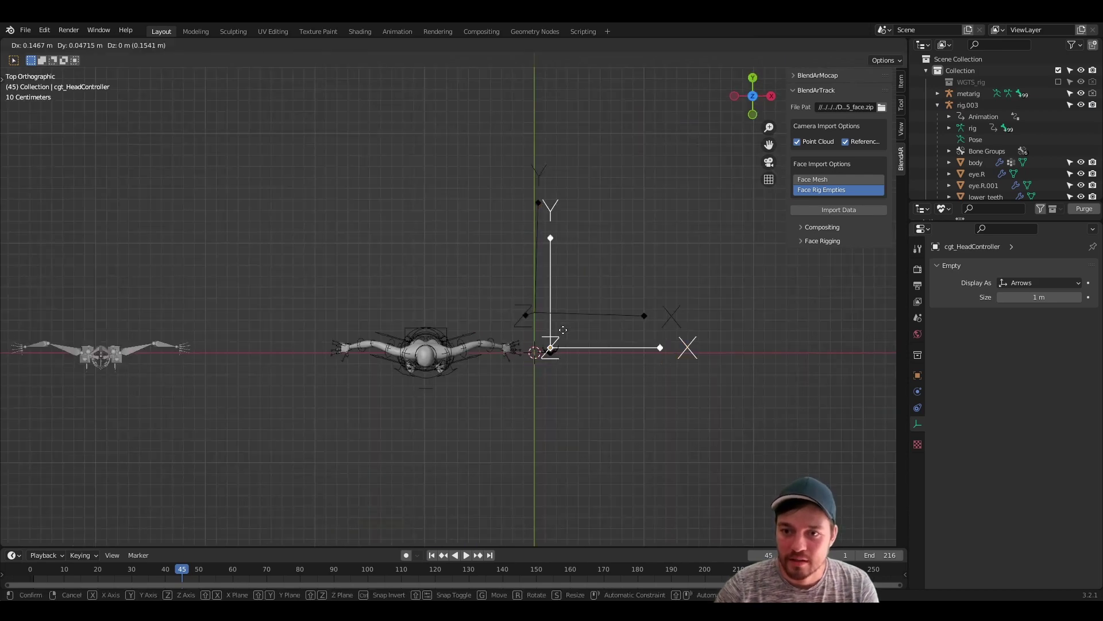
left_click(446, 368)
In front view, raise the cgt_HeadController empty about 1.78 m to the character's head
key("KP_1")
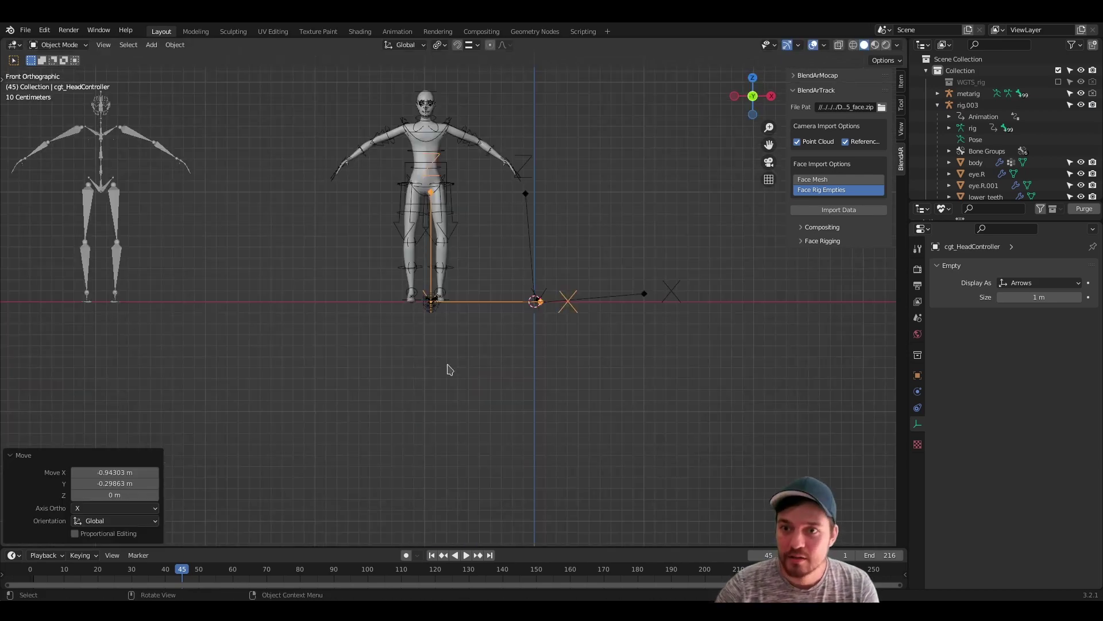
scroll(444, 276, "up", 4)
middle_click_drag(425, 185, 423, 357, "shift")
key("g")
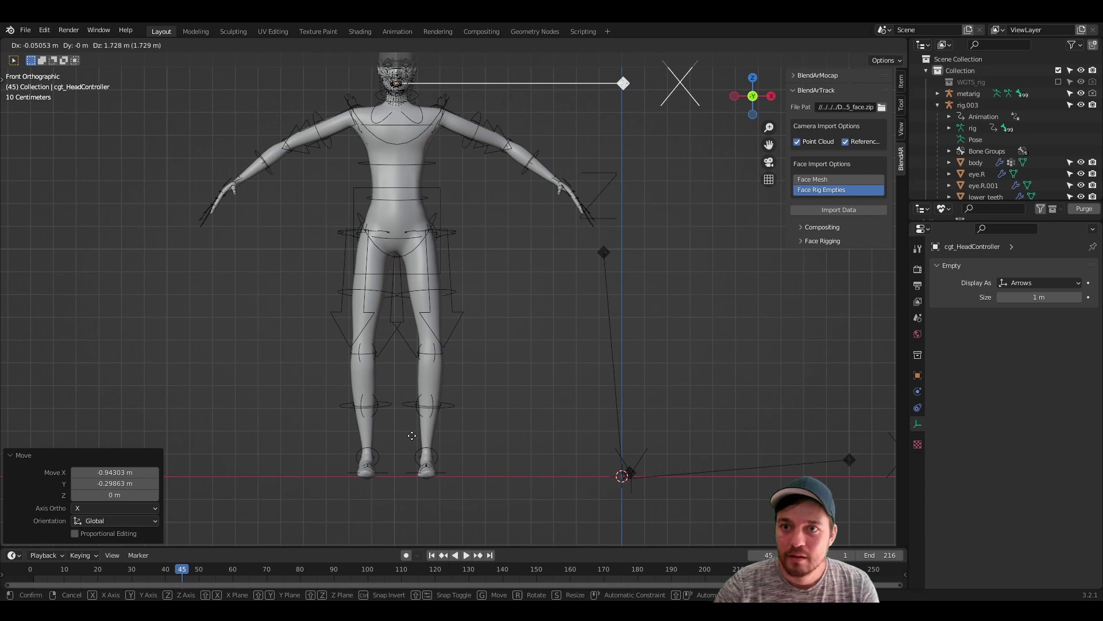
left_click(412, 428)
Nudge the cgt_HeadController empty about 0.007 m in X onto the character's face and scale it by 0.982
key("KP_Decimal")
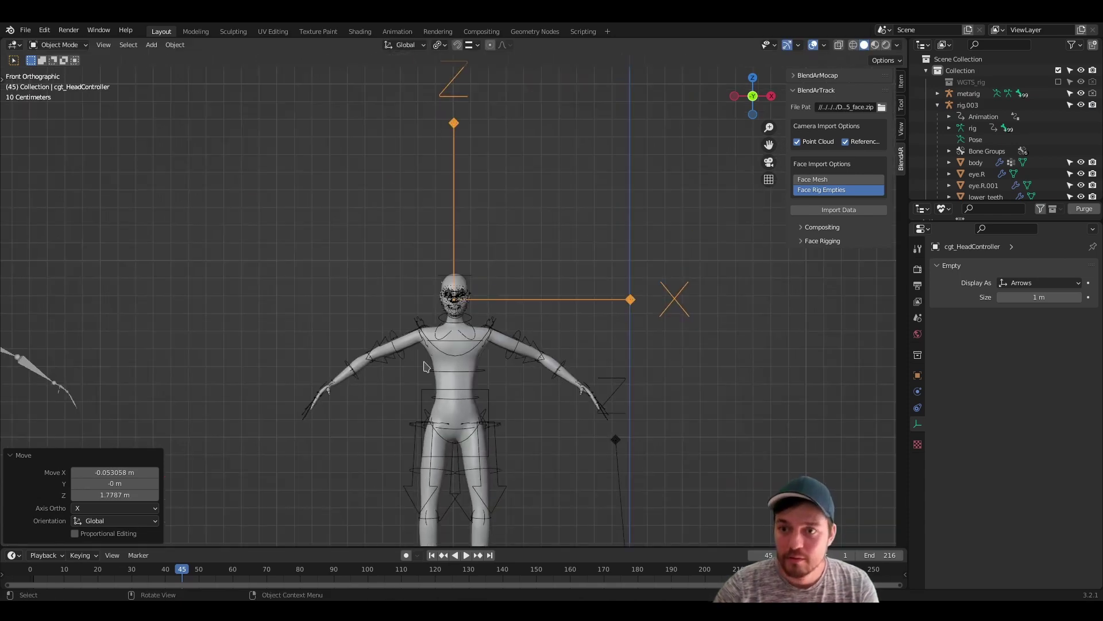
scroll(449, 293, "up", 6)
scroll(449, 294, "up", 1)
key("g")
left_click(461, 295)
key("s")
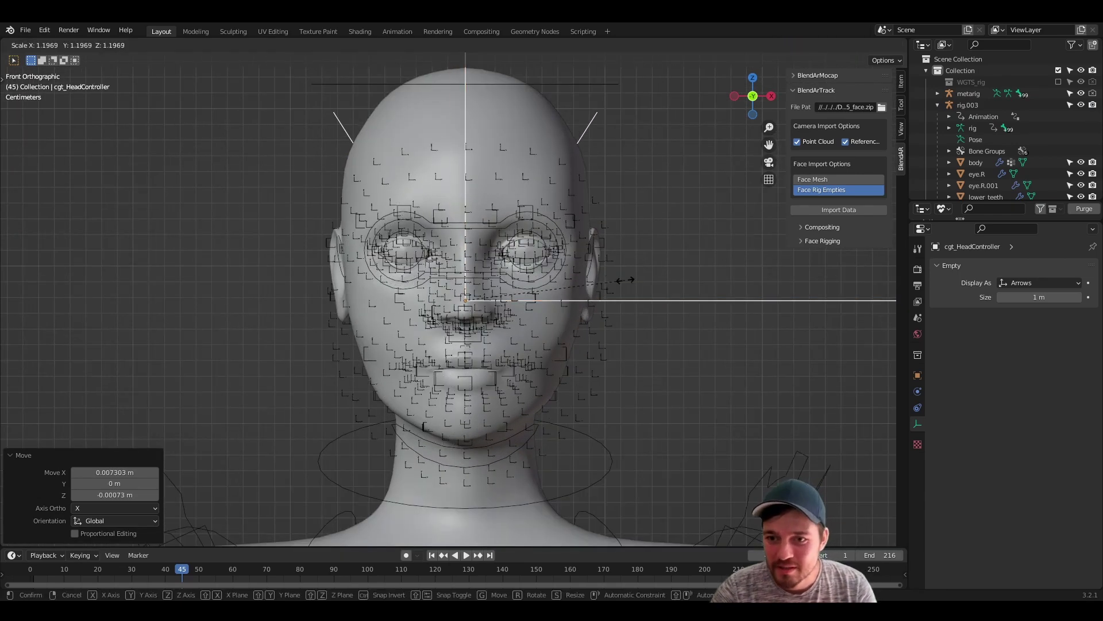
left_click(595, 299)
Move the cgt_HeadController empty about -0.17 m in X beside the head and go to frame 12
key("g")
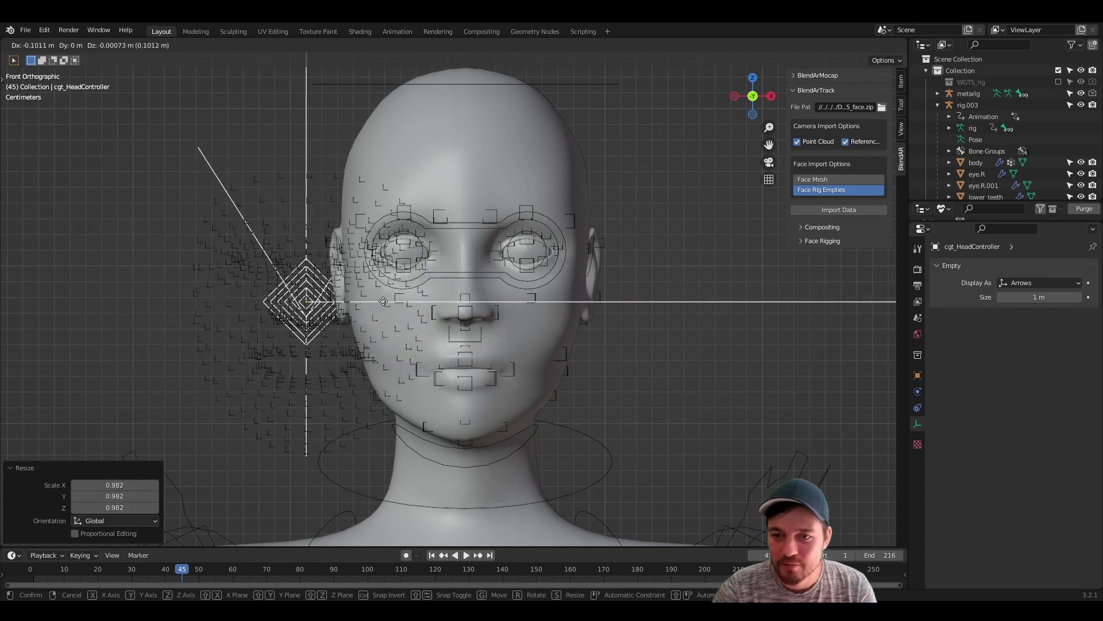
left_click(332, 294)
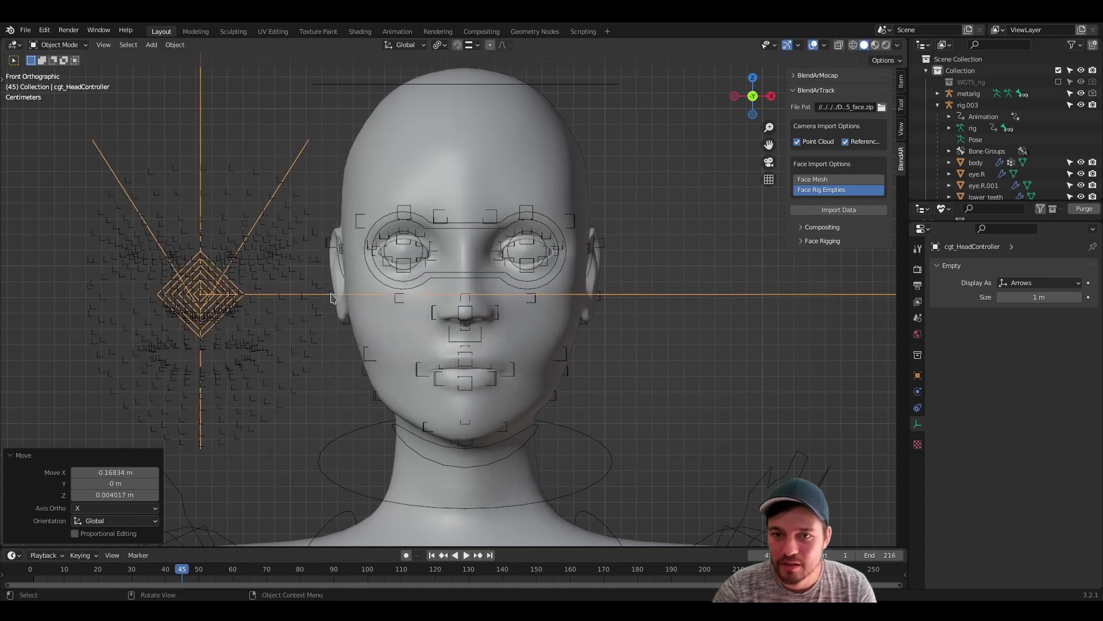
left_click(431, 555)
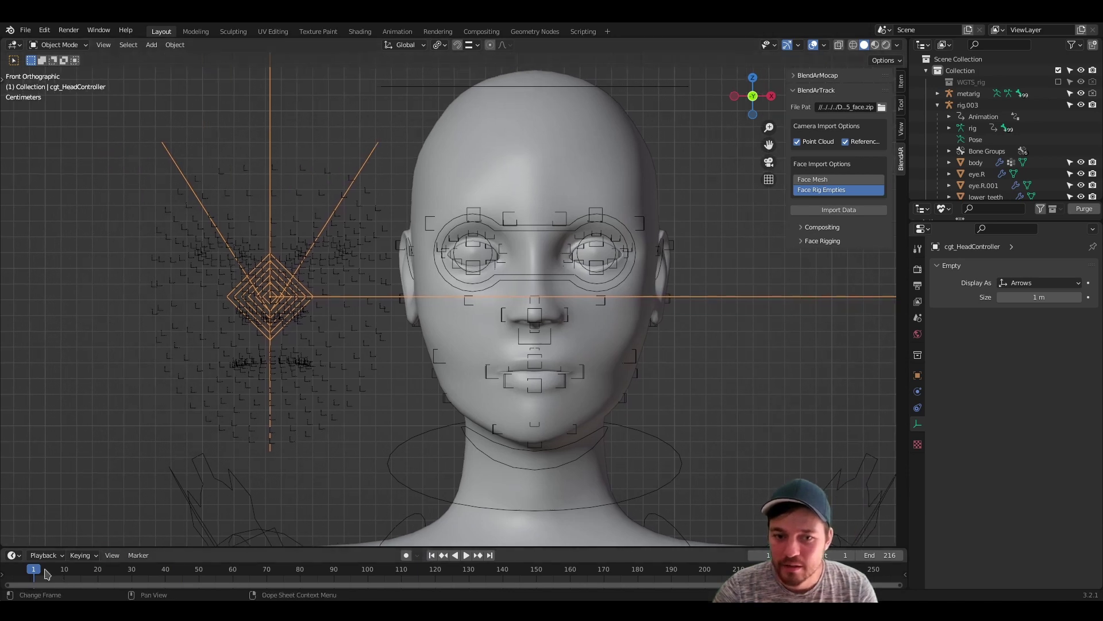
left_click_drag(46, 573, 53, 574)
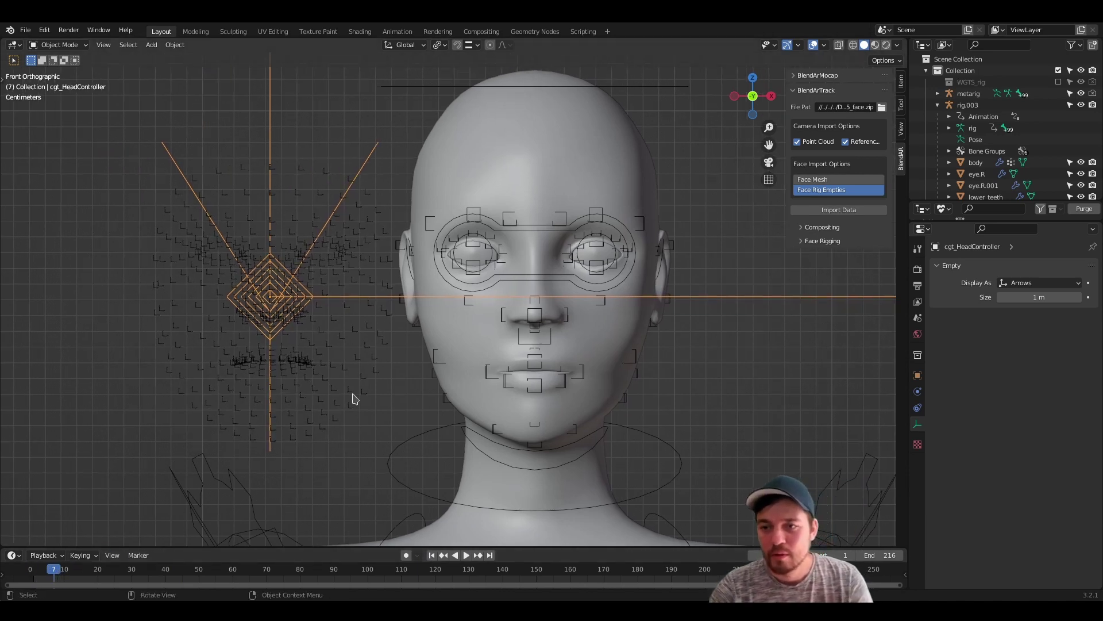
key("space")
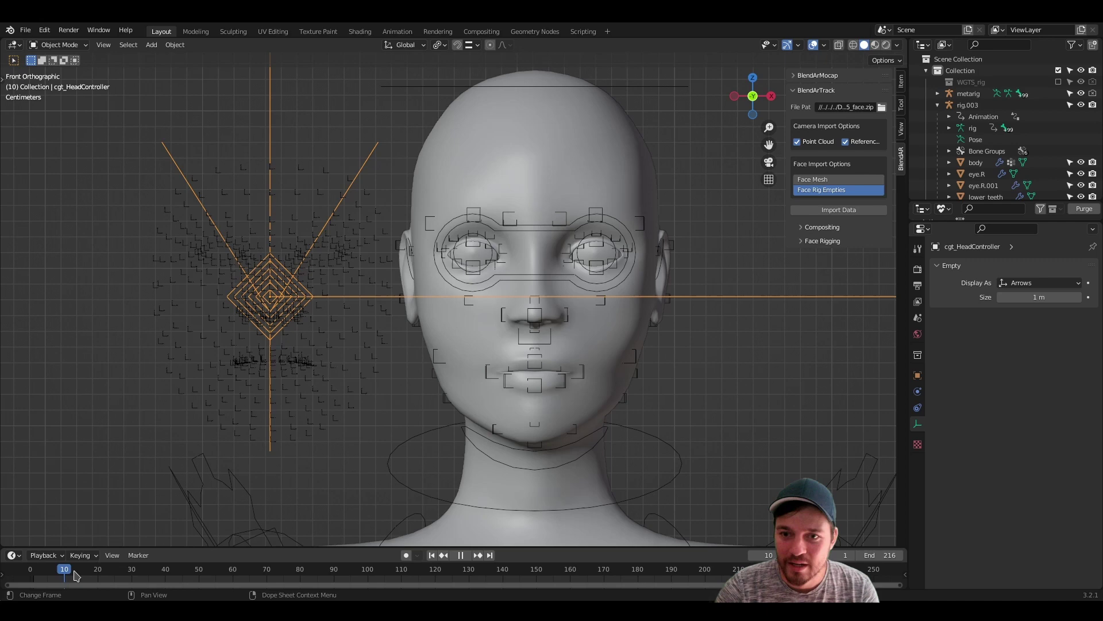
key("space")
left_click(70, 574)
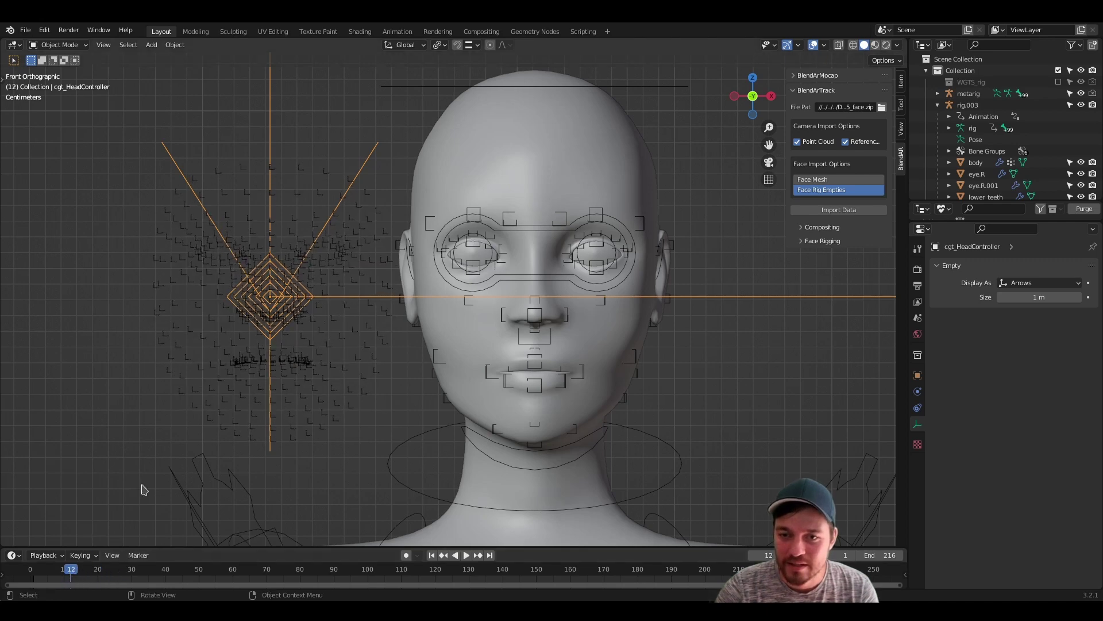
Move the cgt_HeadController empty about 0.17 m in X back onto the face and scale it by about 1.03
key("g")
left_click(535, 360)
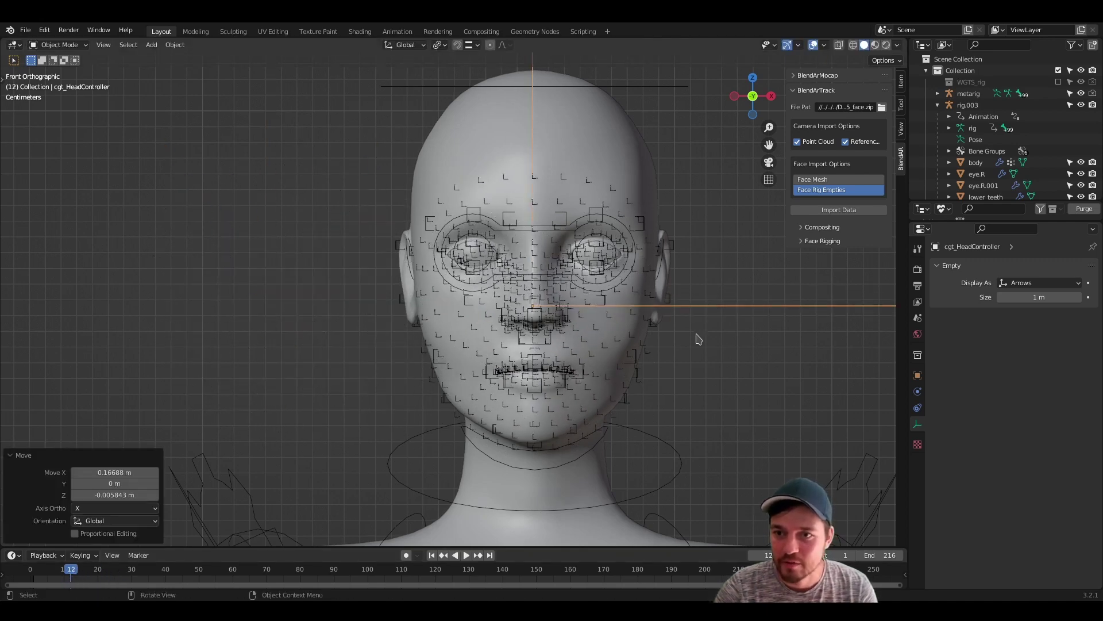
key("s")
left_click(699, 324)
key("s")
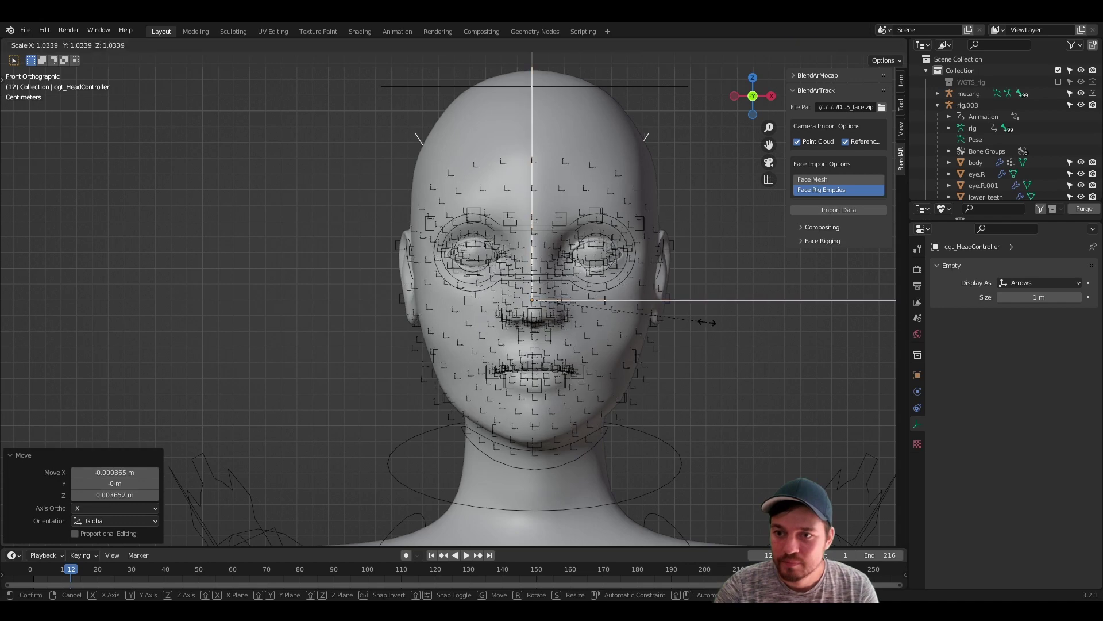
left_click(705, 321)
key("g")
left_click(707, 324)
Move the cgt_HeadController empty about -0.20 m in X away from the character's face
key("g")
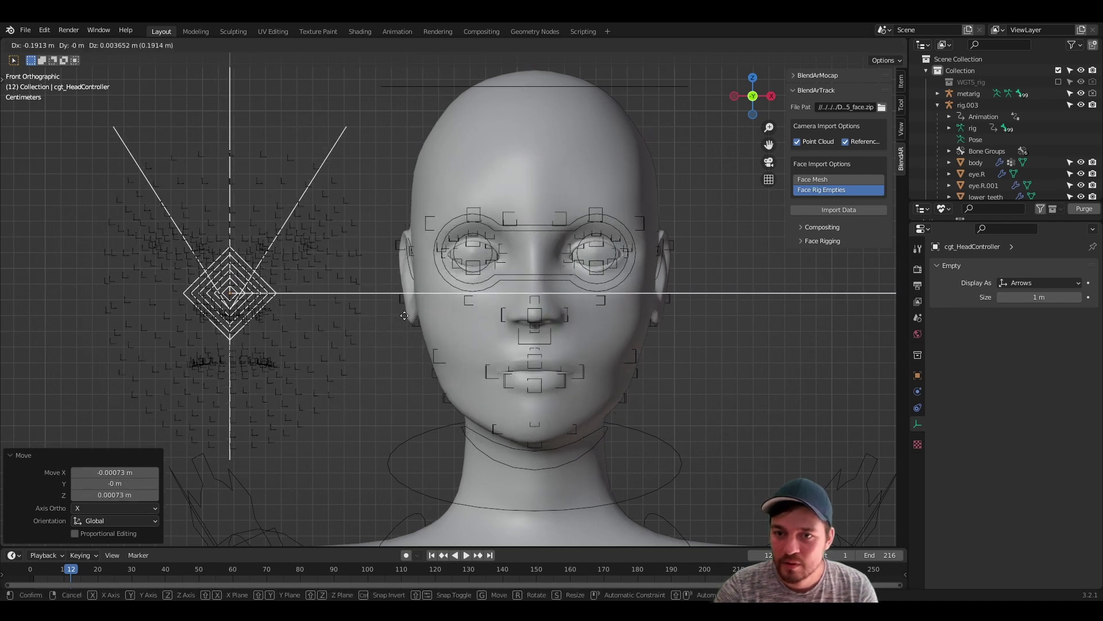
left_click(397, 318)
scroll(347, 291, "down", 3)
scroll(389, 329, "down", 3)
middle_click_drag(389, 328, 379, 351)
middle_click_drag(531, 317, 517, 317)
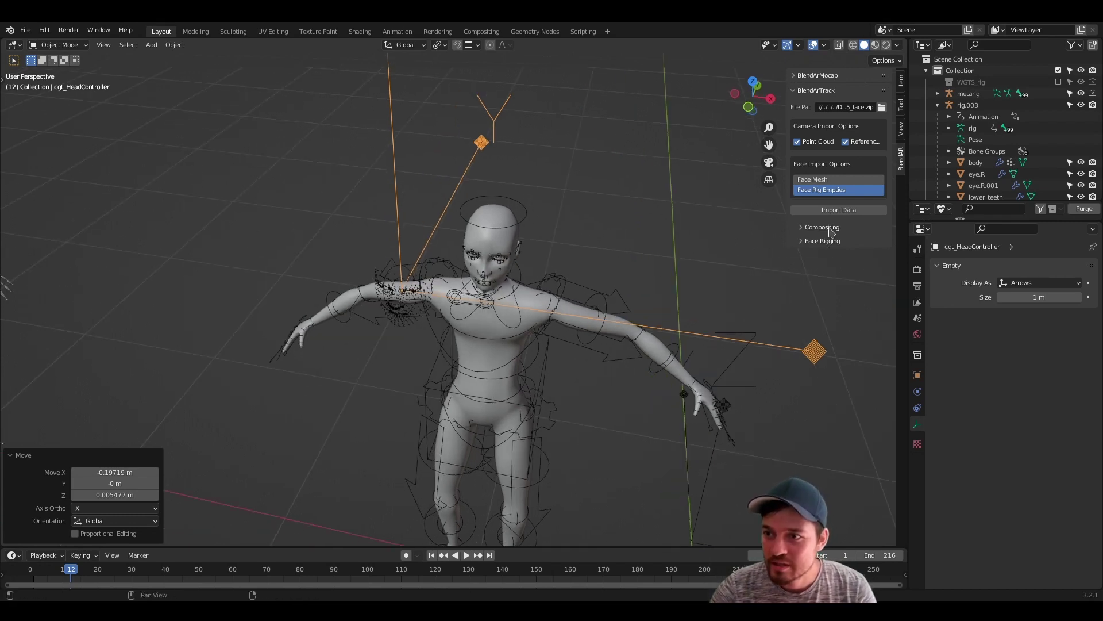
Generate the BlendArTrack face rig with Android as input device and frame the resulting base_face_rig for inspection
left_click(829, 242)
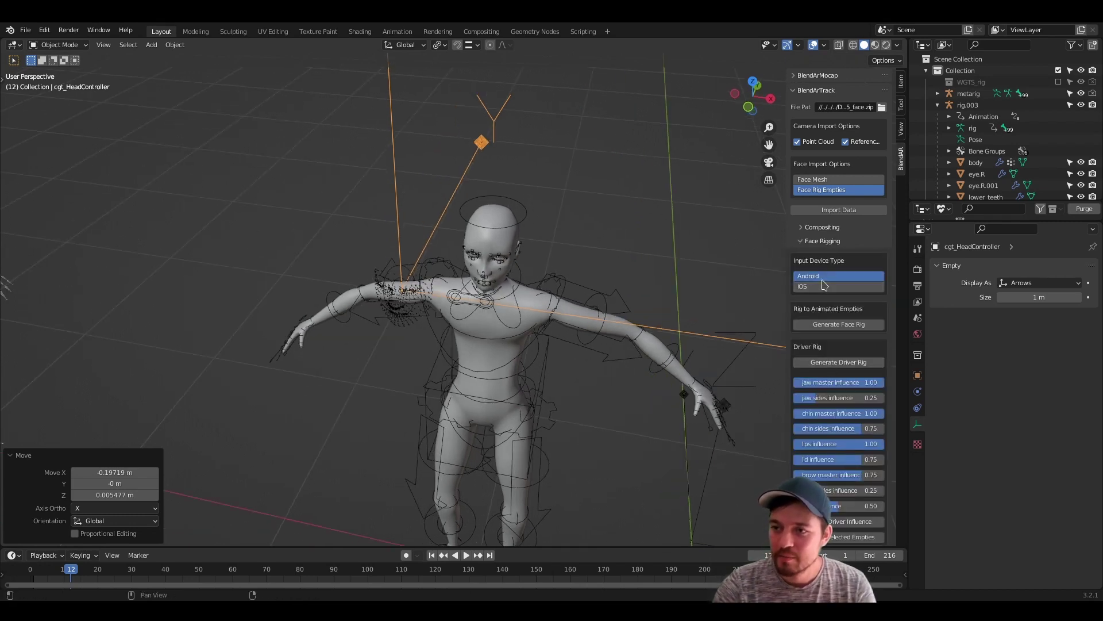
left_click(839, 327)
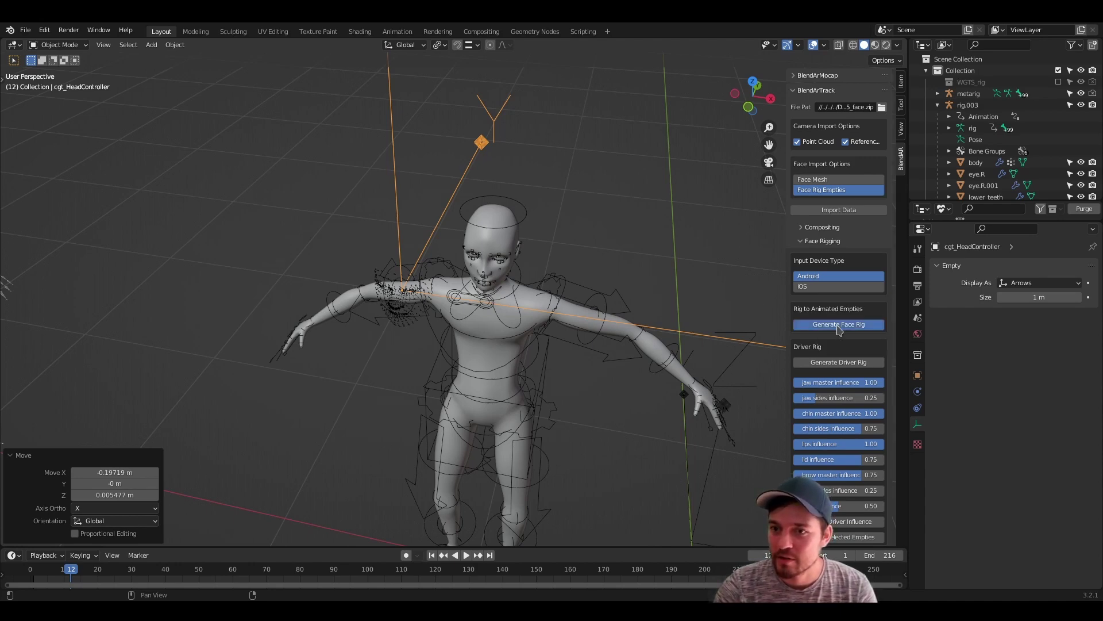
middle_click_drag(631, 509, 336, 109, "shift")
middle_click_drag(500, 259, 392, 199)
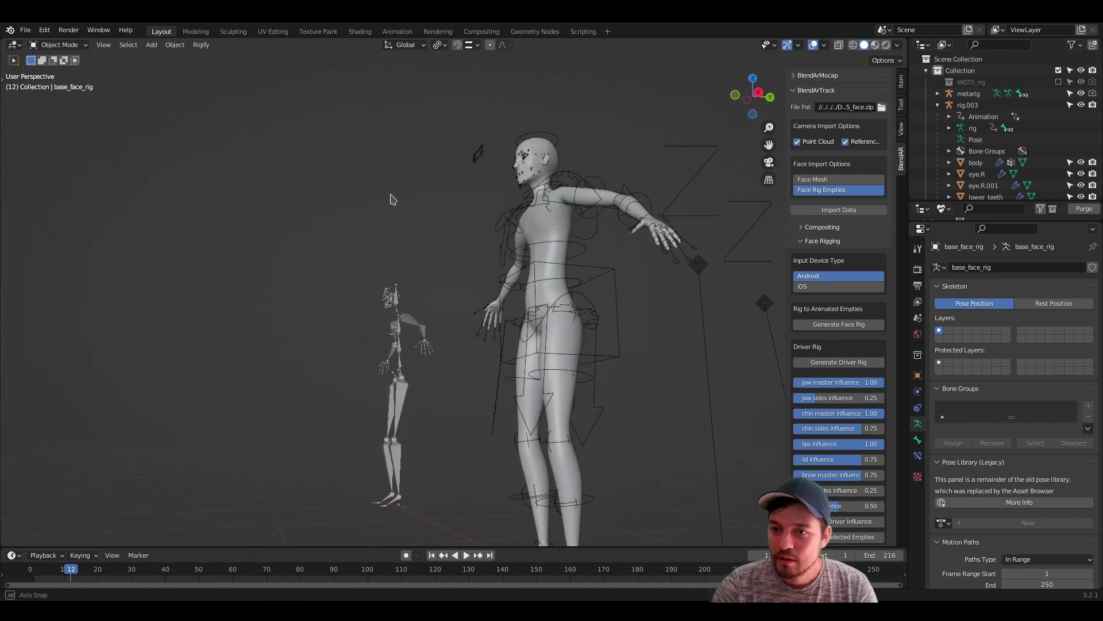
key("KP_Decimal")
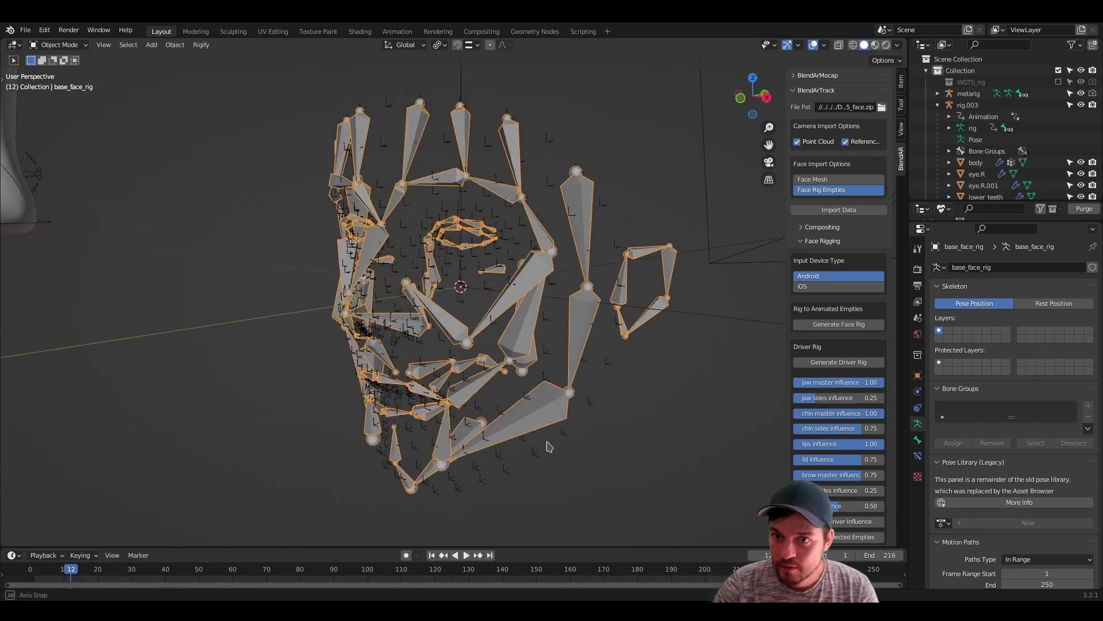
middle_click_drag(548, 446, 577, 258)
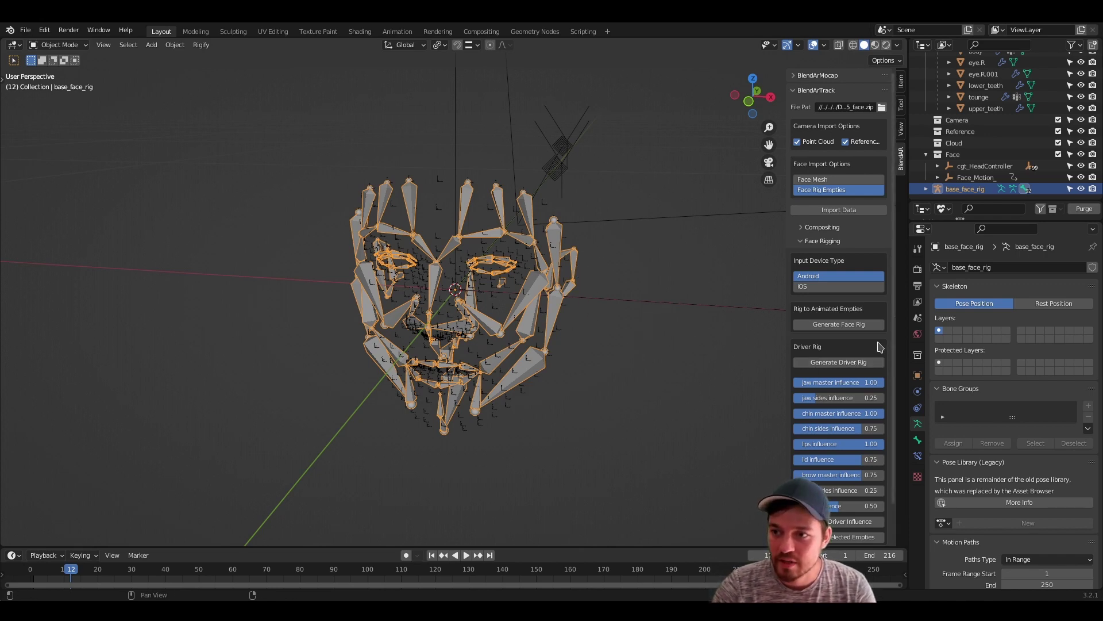
Generate the driver rig and move base_face_rig clear of it in negative X, about 0.26 m plus a further shift
left_click(847, 362)
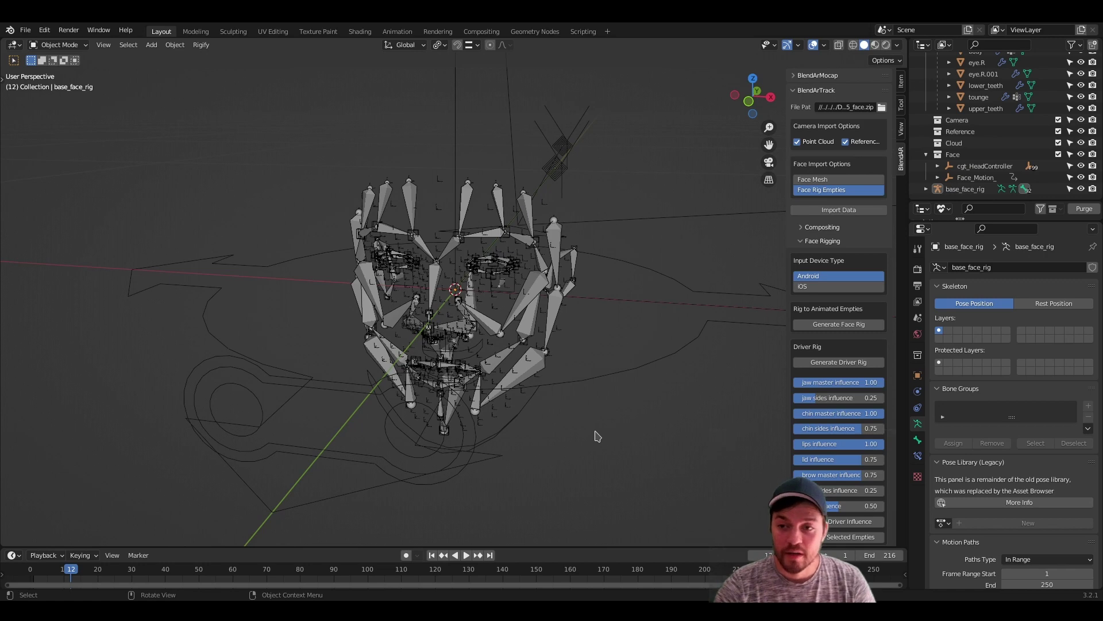
left_click(977, 191)
key("g")
key("x")
left_click(372, 358)
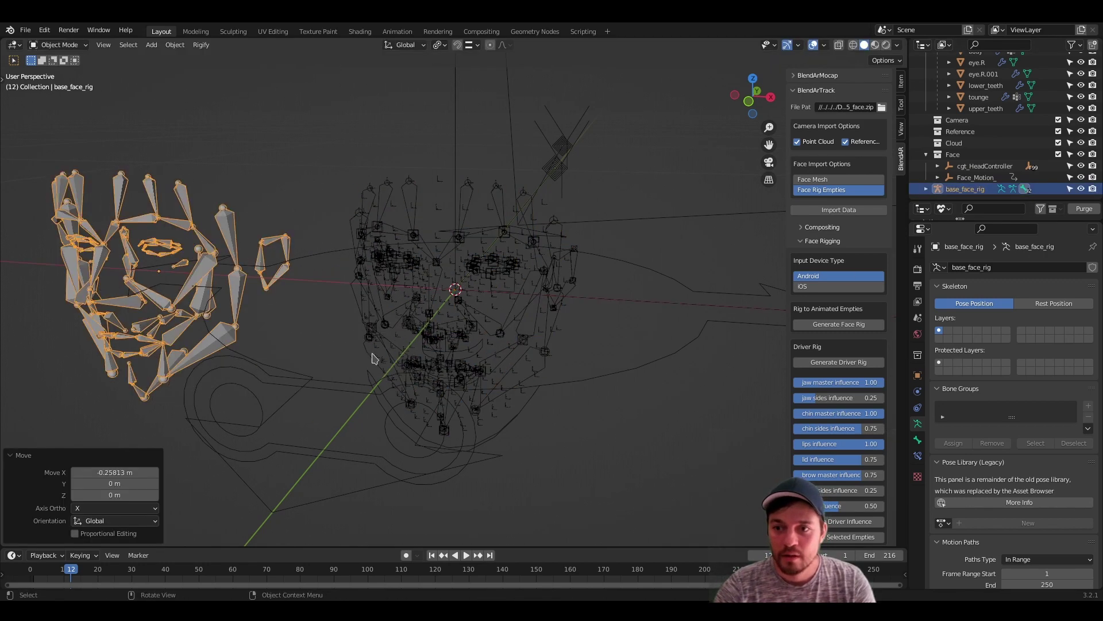
key("g")
key("x")
left_click(364, 349)
Set the viewport display of driver_rig to Textured and deselect the rig
left_click(630, 369)
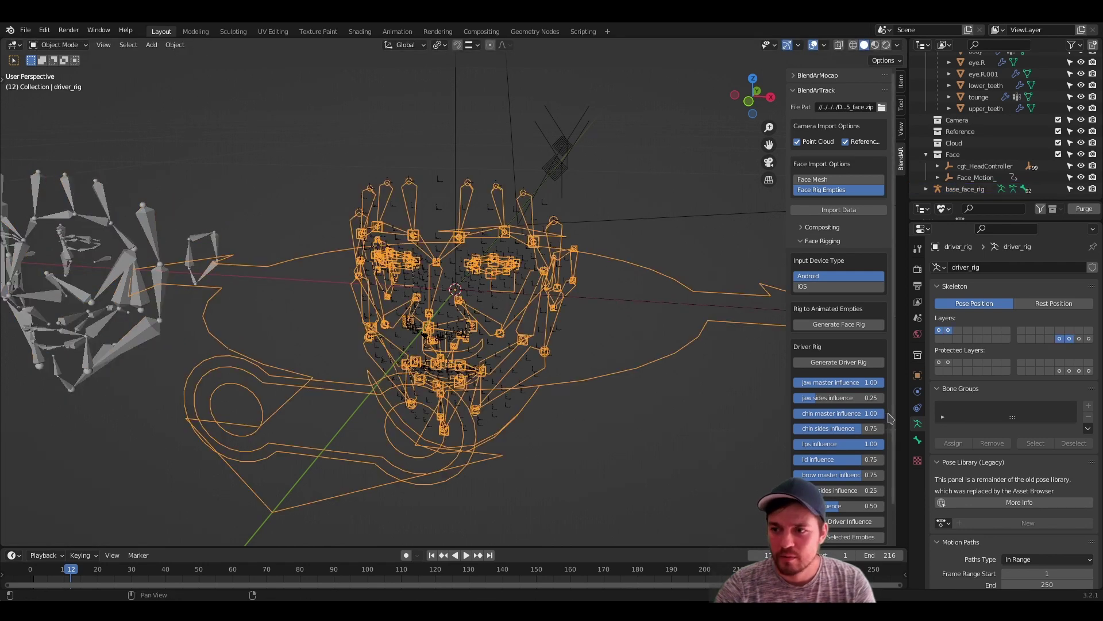
left_click(918, 375)
scroll(1013, 490, "down", 5)
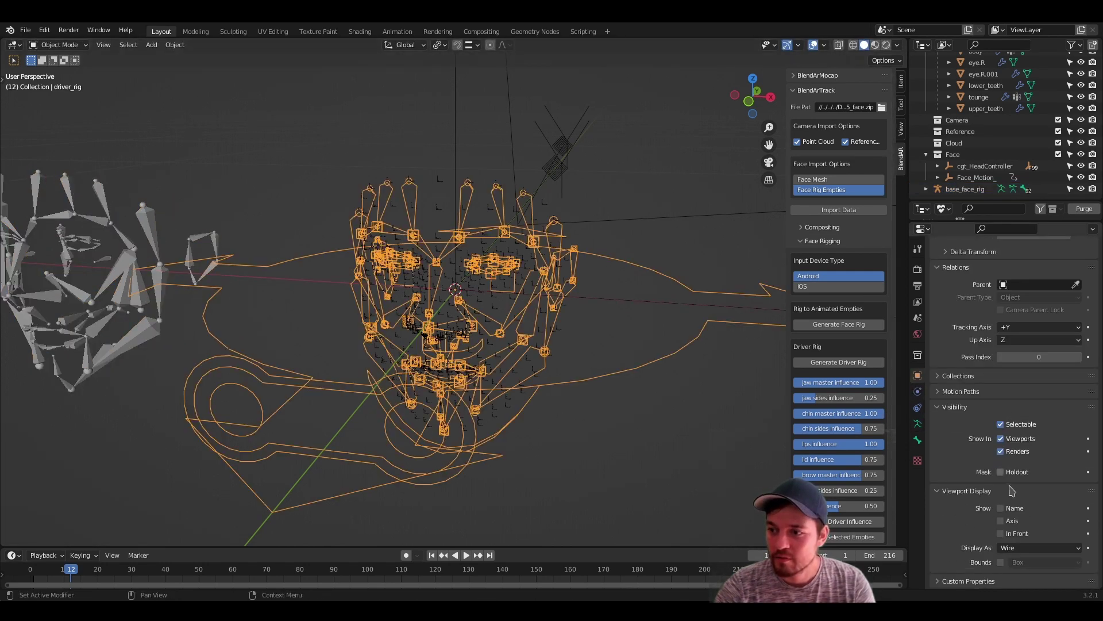
left_click(1016, 550)
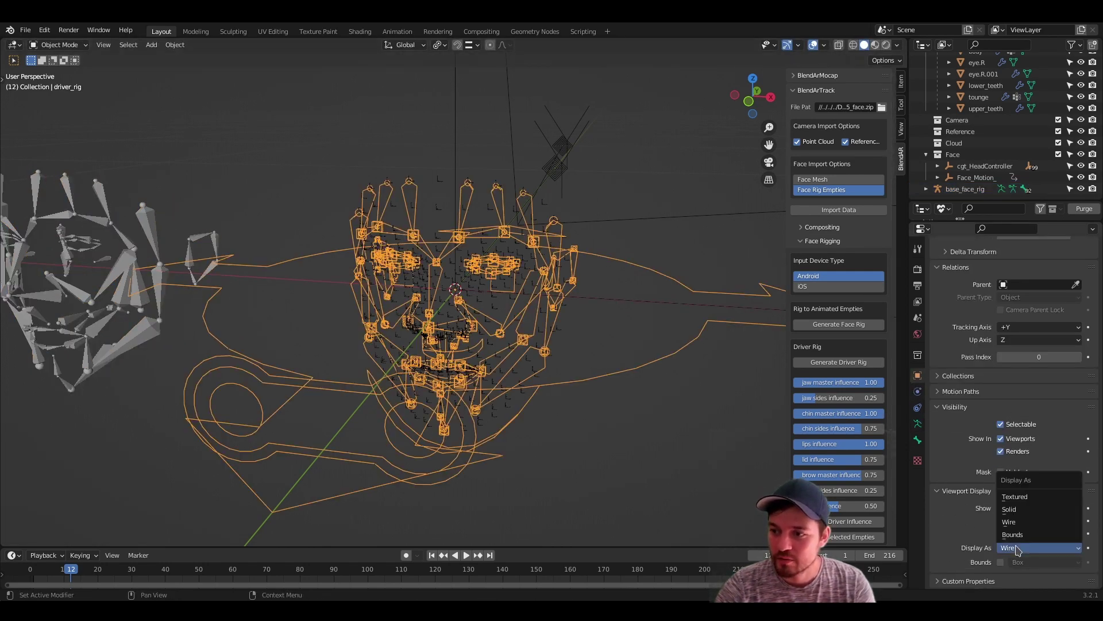
left_click(1031, 493)
left_click(625, 452)
Play the face animation and set the driver influences to 0.49 for jaw master, 0.37 for lips and 0.27 for lid
key("space")
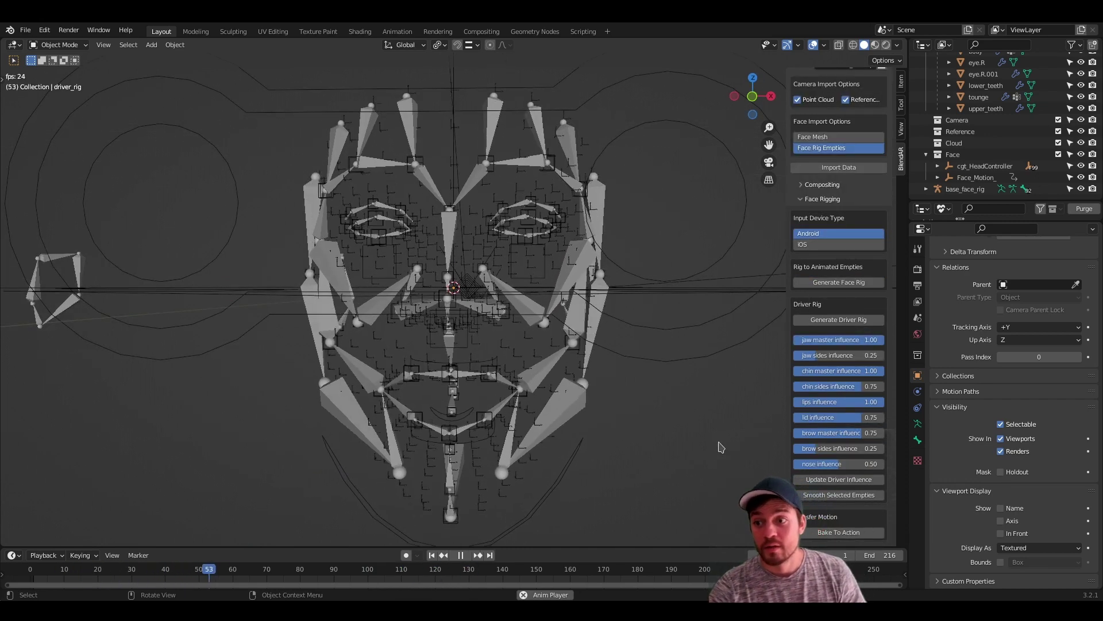
left_click_drag(868, 341, 833, 340)
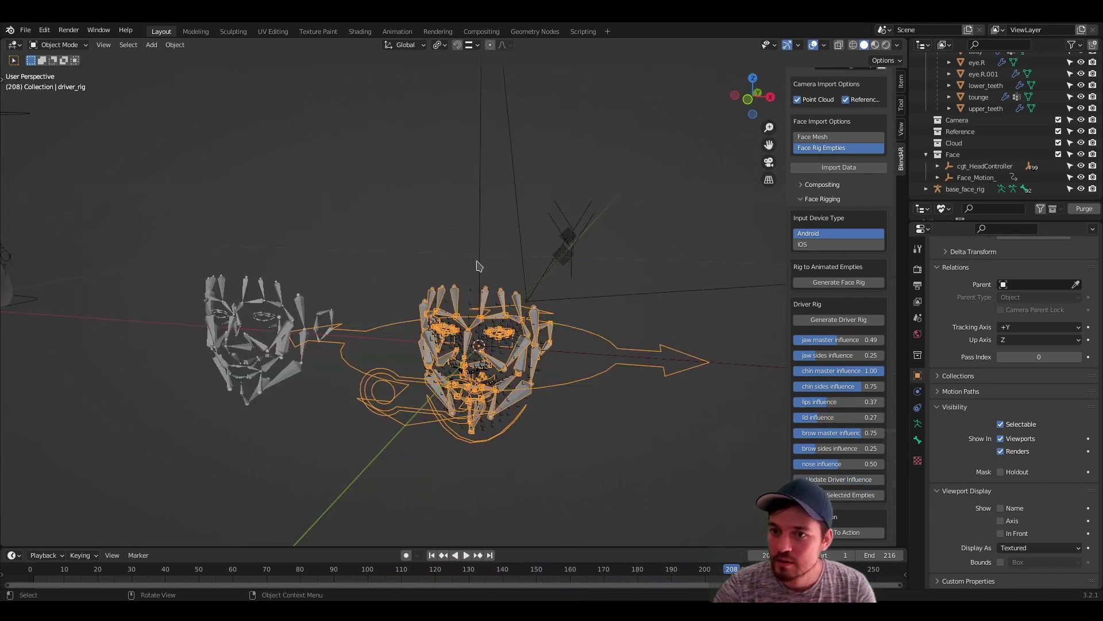
Select cgt_HeadController with its whole hierarchy of face empties, smooth the selected empties, and clear the selection
left_click(480, 266)
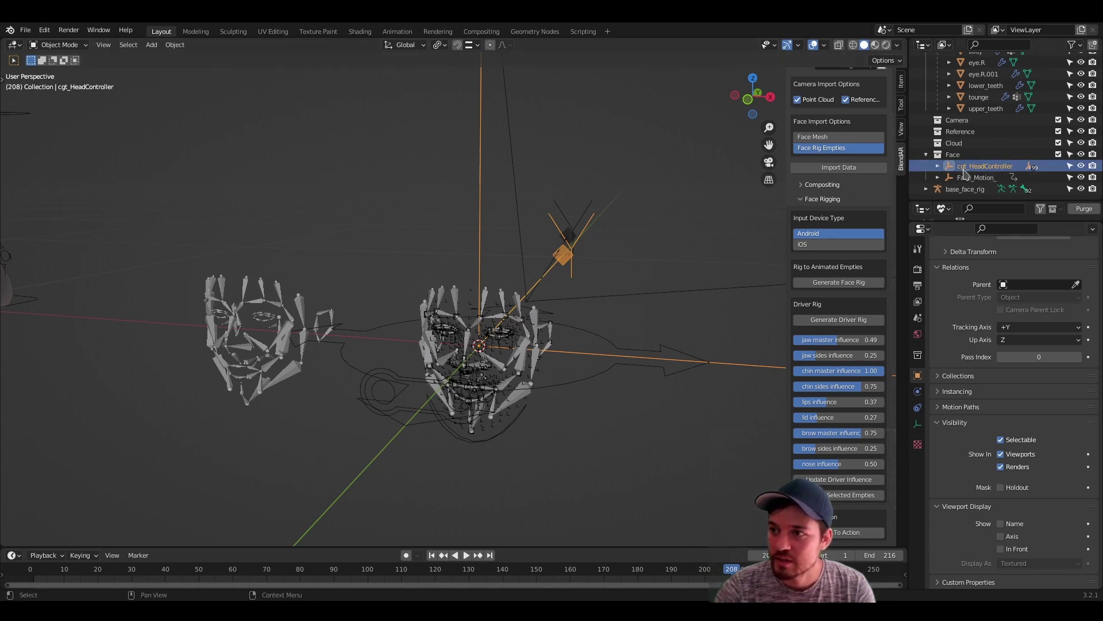
left_click(938, 166)
scroll(976, 175, "down", 15)
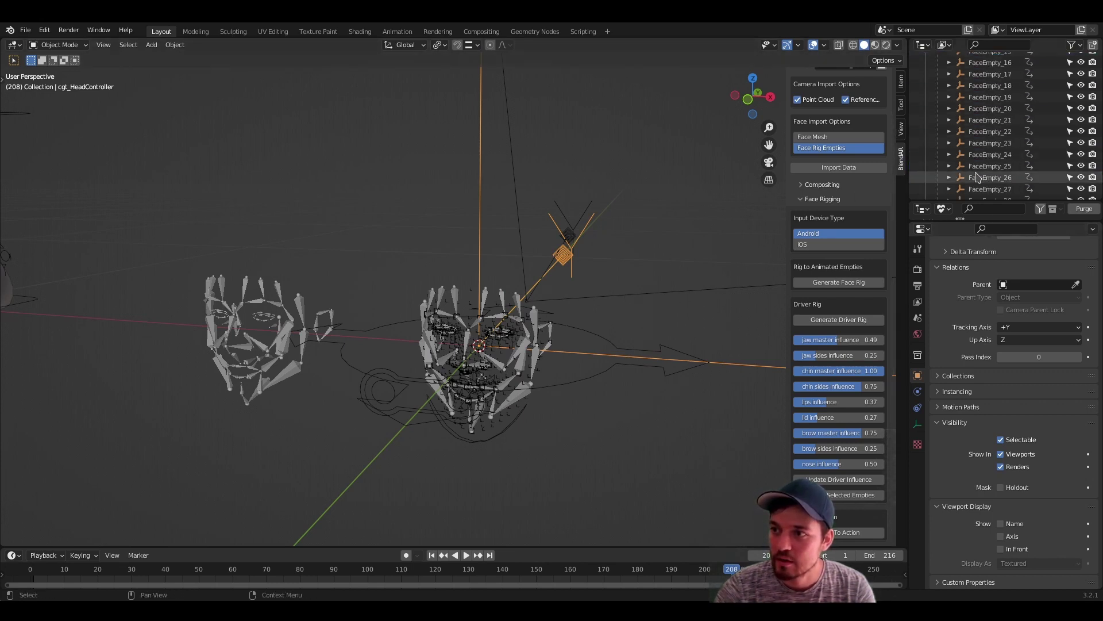
scroll(976, 175, "down", 4)
scroll(980, 176, "up", 10)
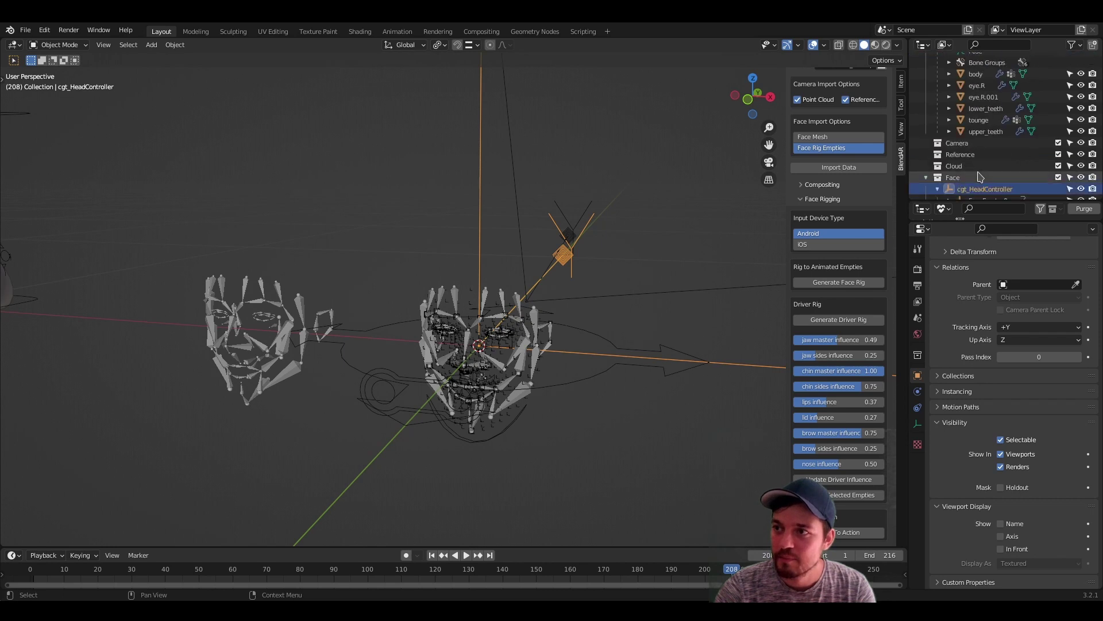
right_click(981, 144)
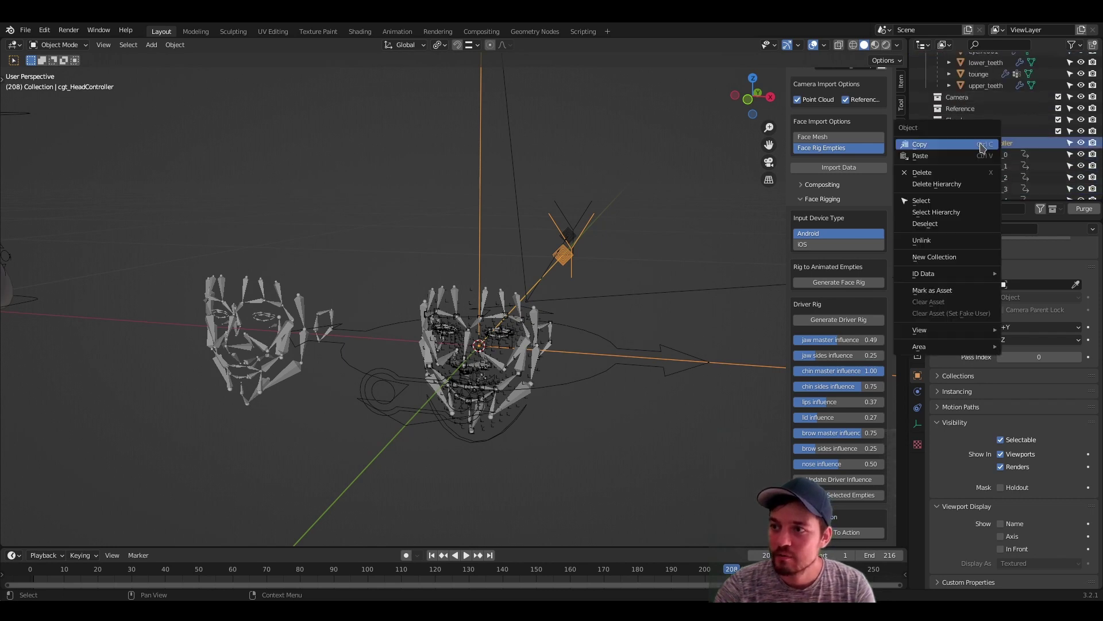
left_click(977, 212)
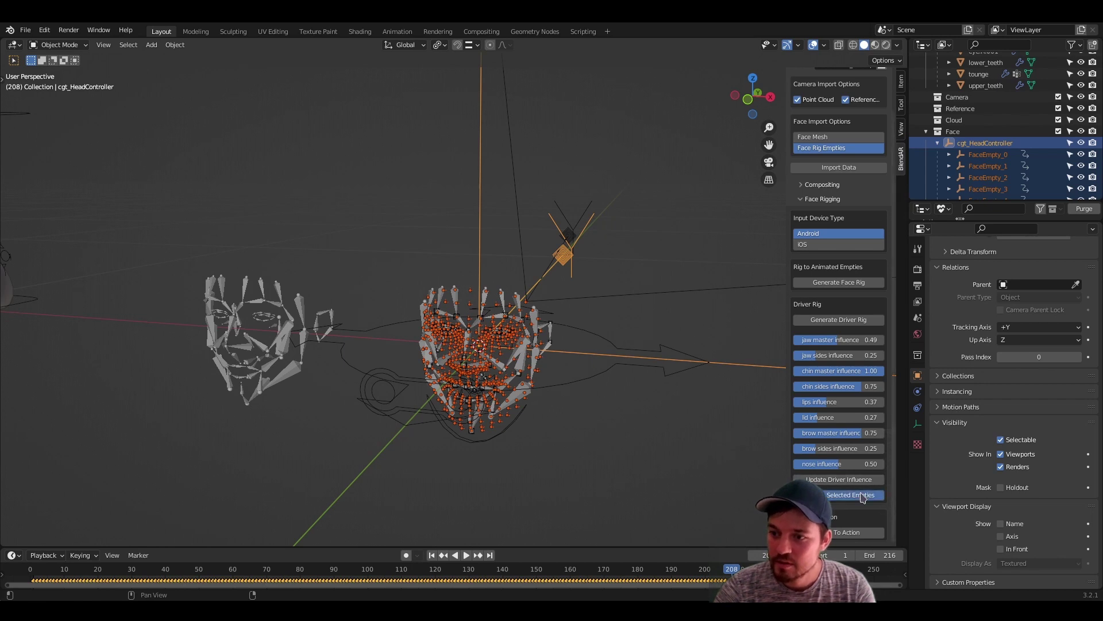
left_click(584, 420)
Play back the face animation close up to examine the motion of the driver rig
scroll(584, 421, "up", 3)
scroll(622, 431, "up", 1)
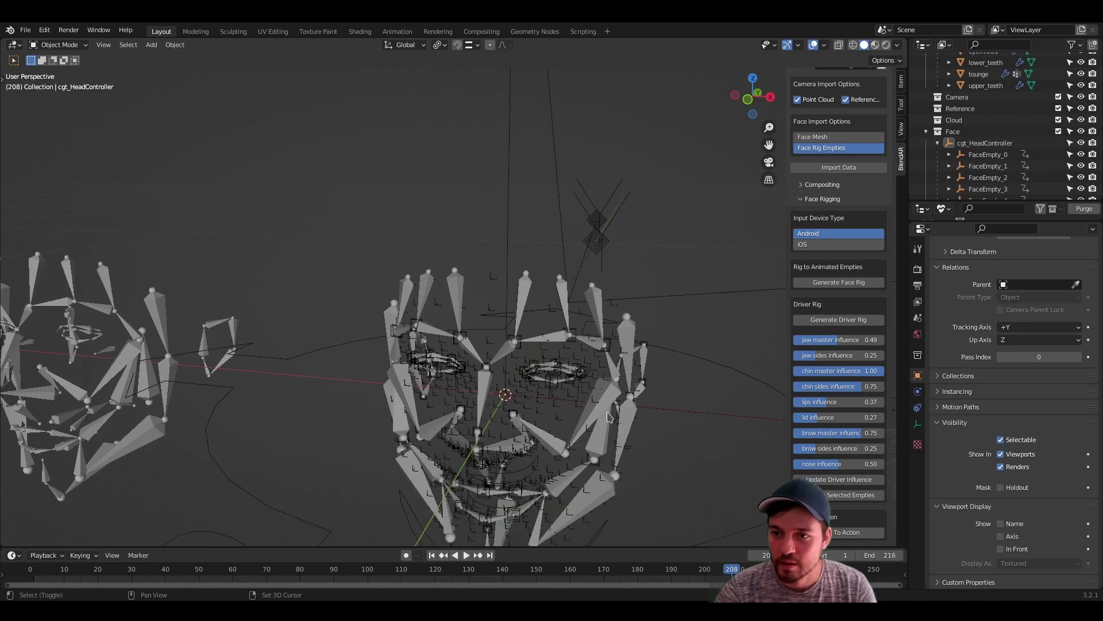
middle_click_drag(623, 431, 546, 331, "shift")
key("space")
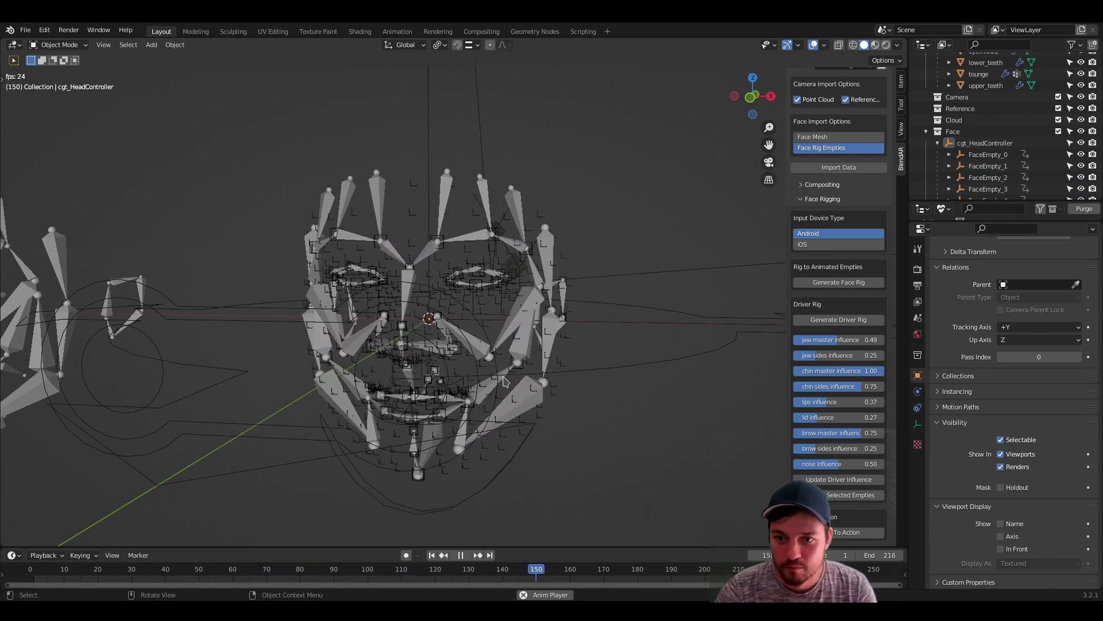
key("space")
Bake the motion of driver_rig to an action and scrub the timeline to frame 65 to check it
scroll(477, 368, "down", 6)
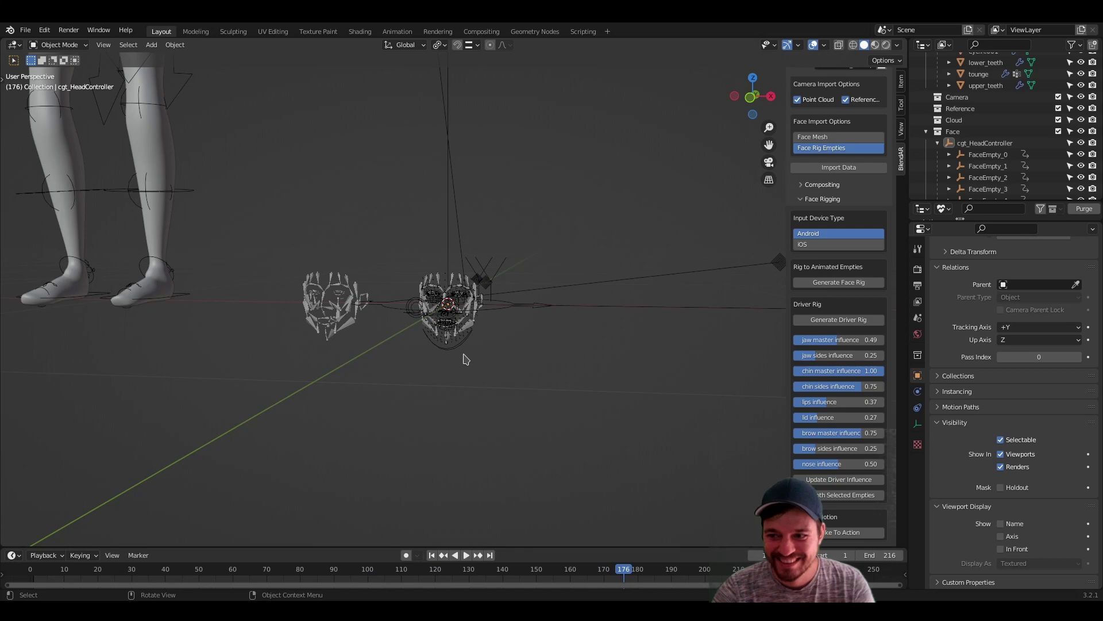
left_click(508, 308)
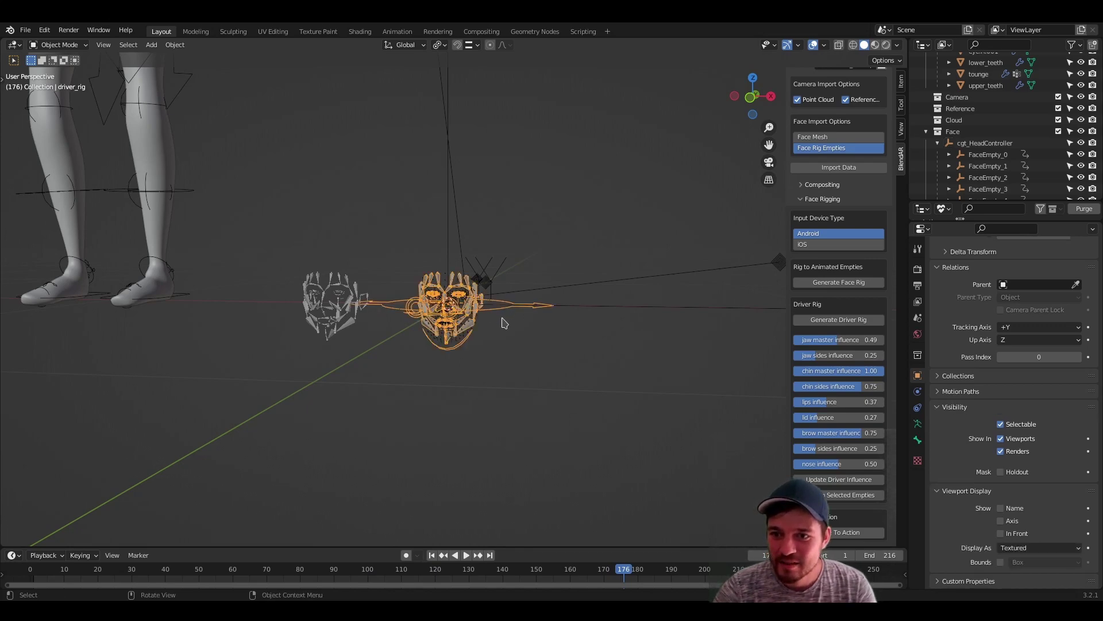
middle_click_drag(501, 318, 474, 335)
scroll(474, 332, "up", 3)
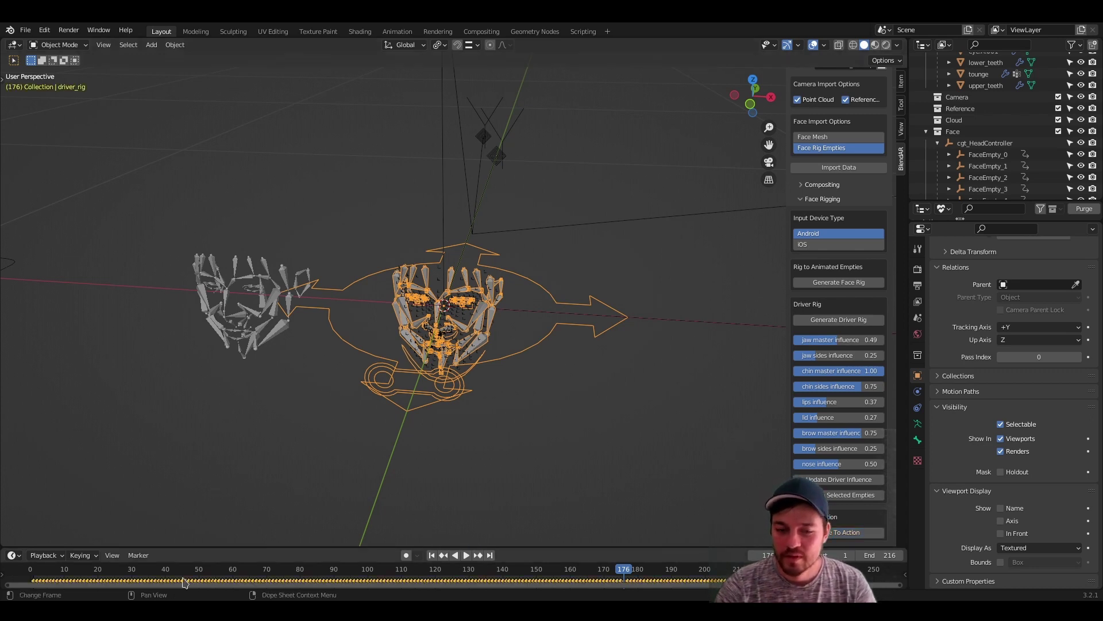
left_click_drag(77, 575, 250, 575)
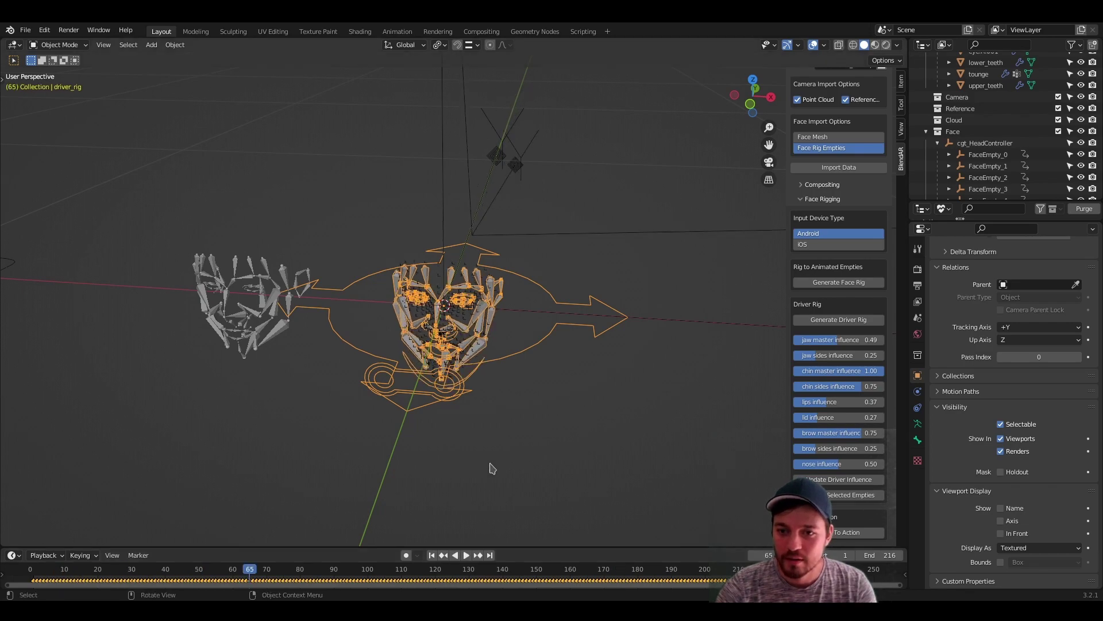
Play back the driver rig's face animation close up to examine the baked motion
middle_click_drag(437, 373, 450, 343)
scroll(450, 343, "up", 6)
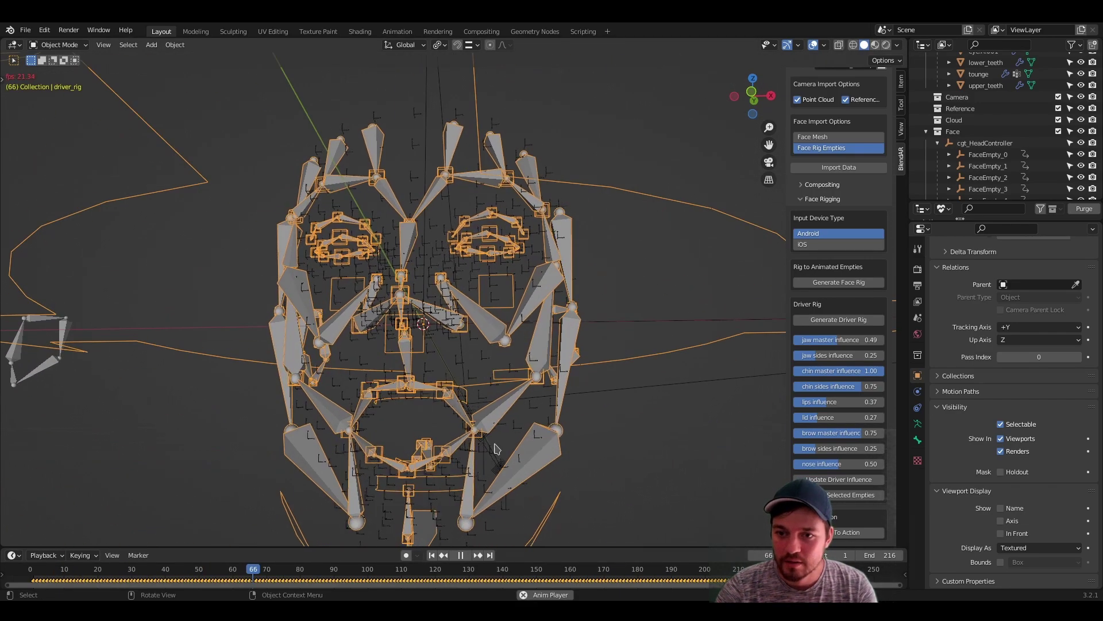
key("space")
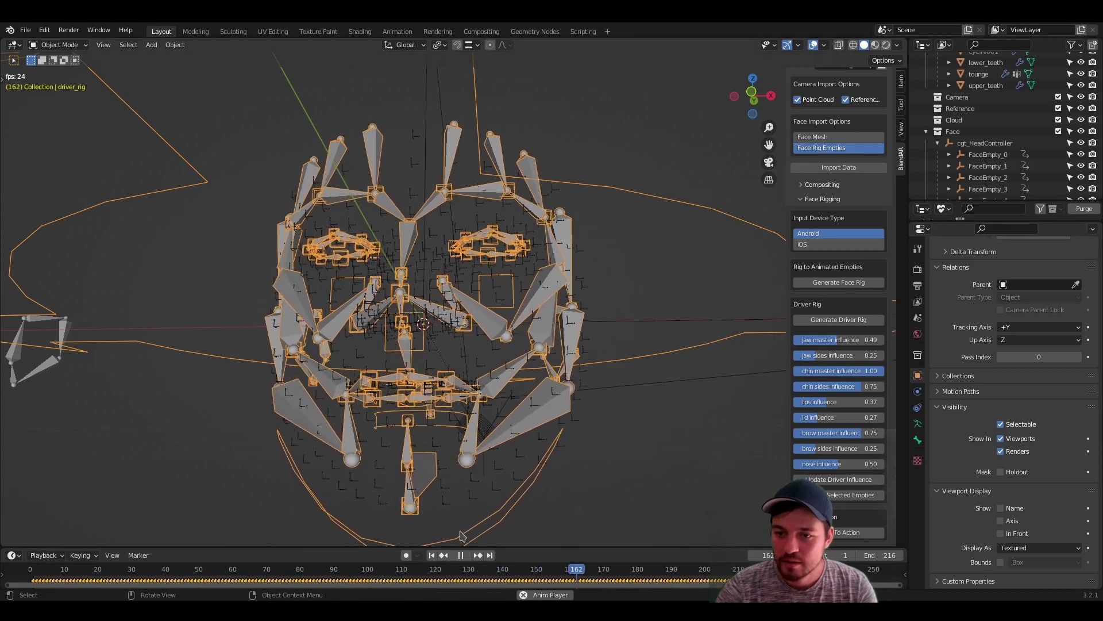
key("space")
scroll(504, 515, "down", 1)
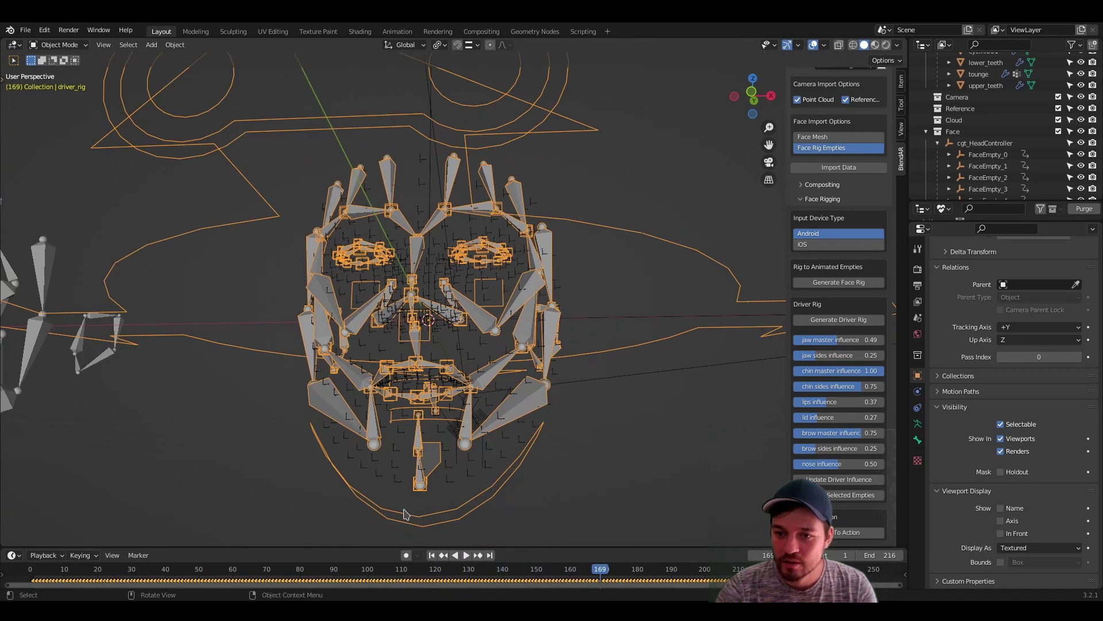
Enter Pose Mode on driver_rig, select the jaw_master bone and show its bone constraints
left_click(57, 45)
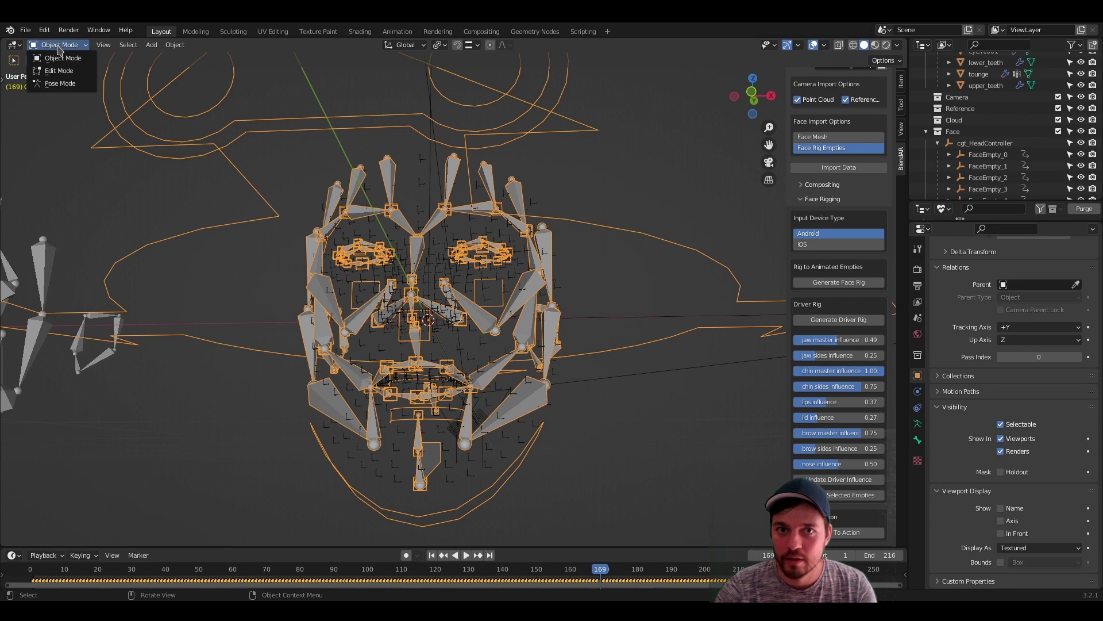
left_click(51, 79)
left_click(435, 511)
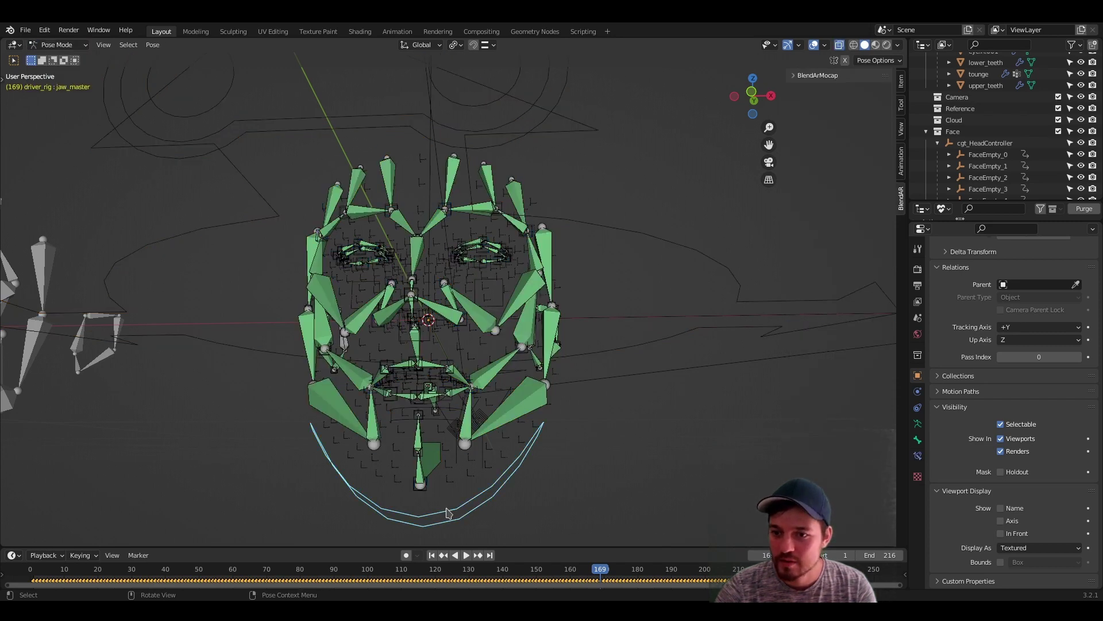
left_click(918, 455)
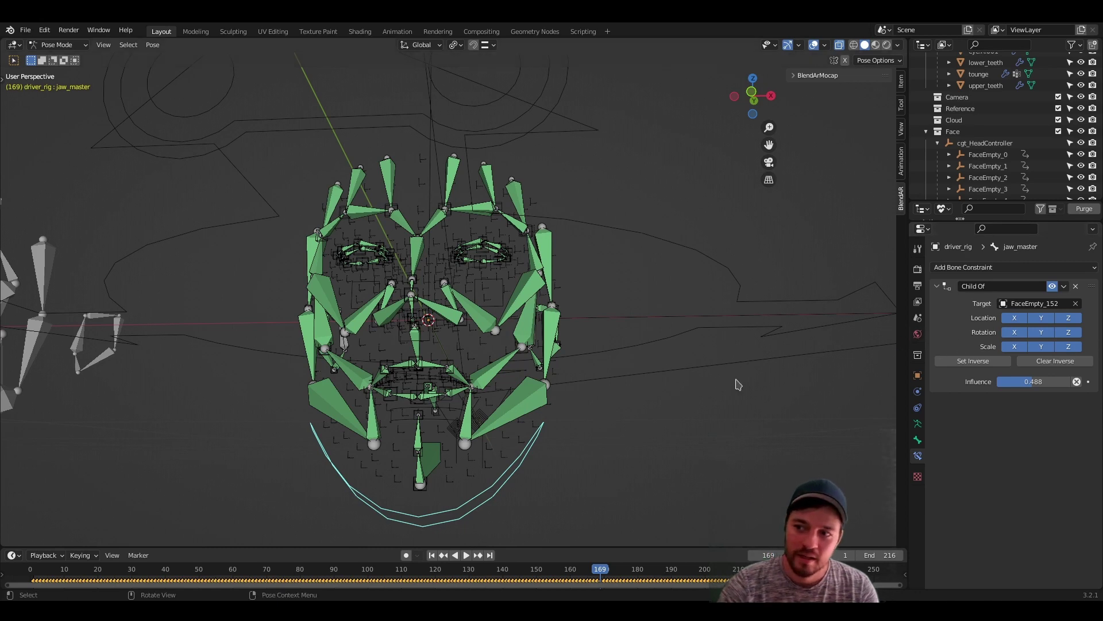
Try to move the jaw_master bone by hand, cancel the move and return to Object Mode
key("g")
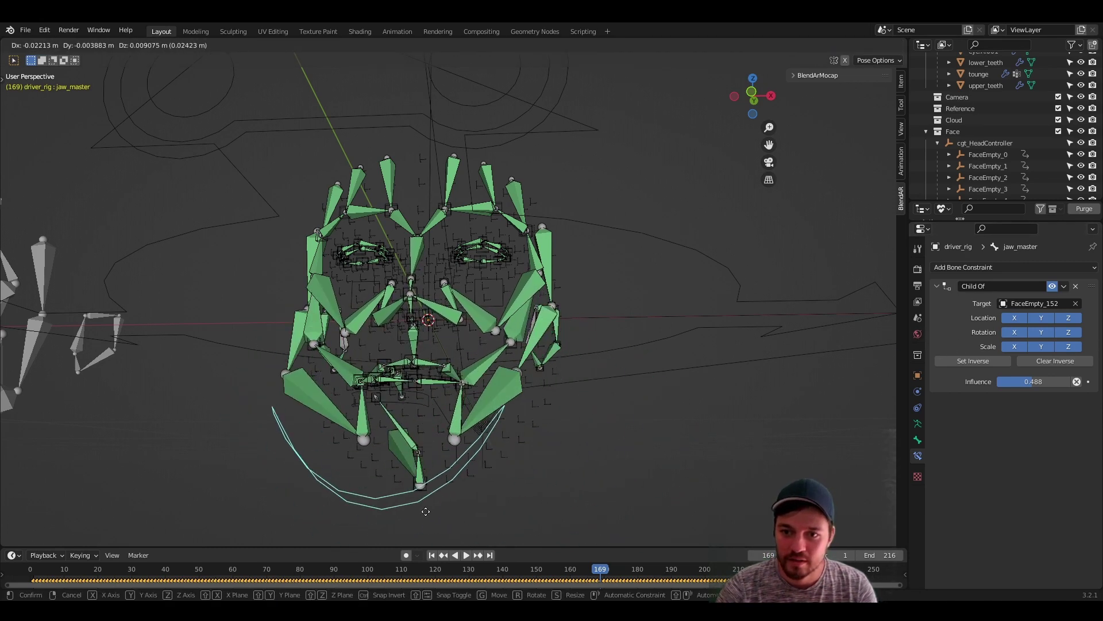
right_click(384, 455)
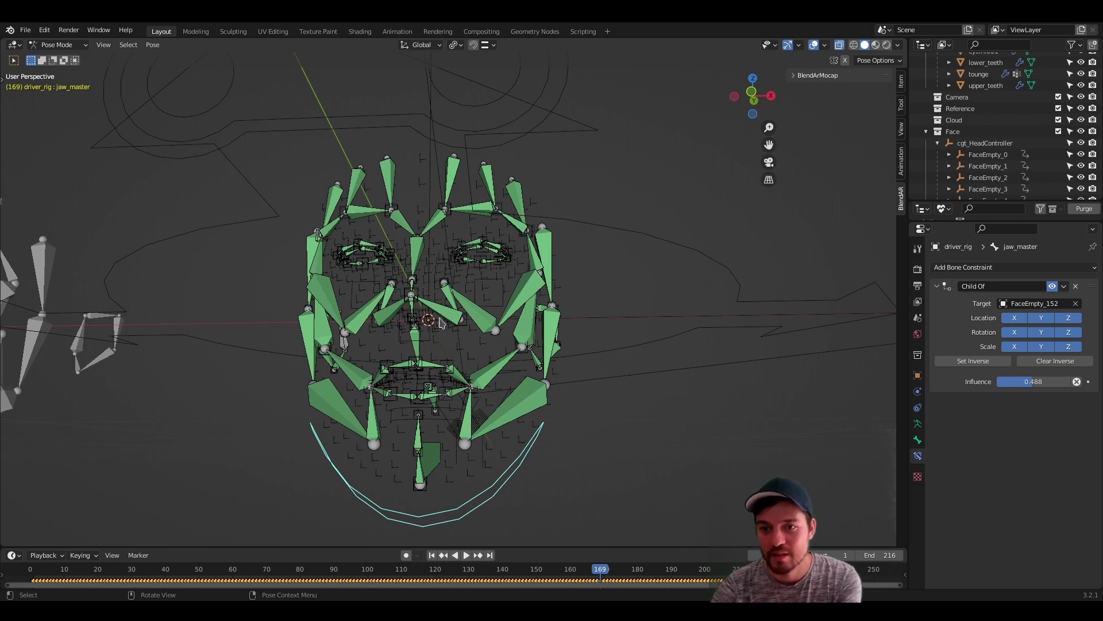
left_click(45, 46)
left_click(48, 57)
Select rig.003, the control rig of the full-body character
scroll(258, 244, "down", 7)
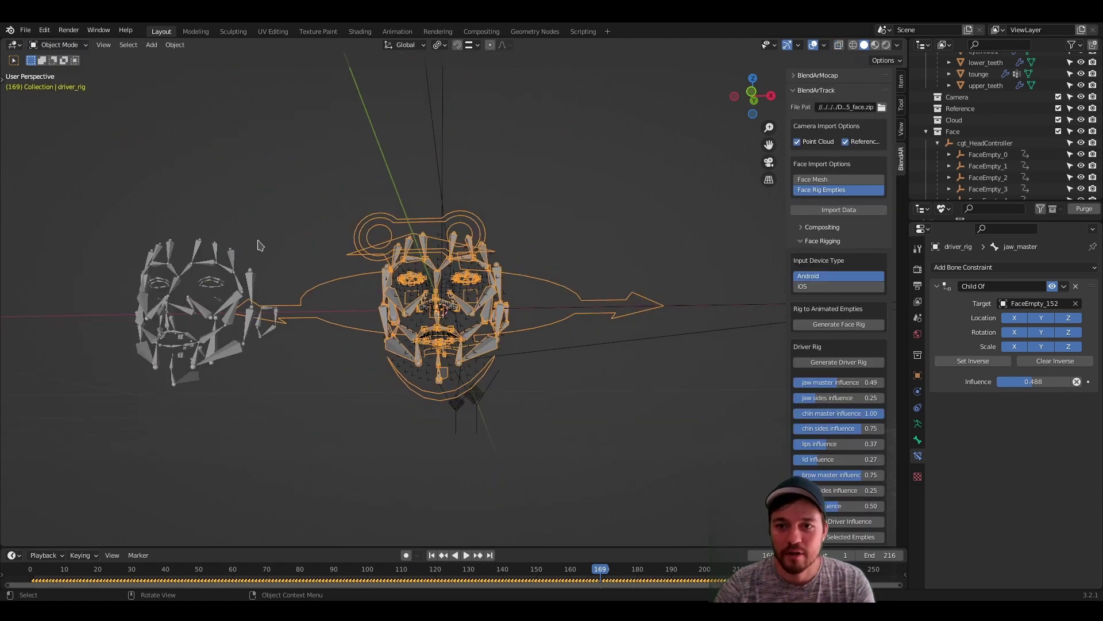
middle_click_drag(346, 216, 392, 264, "shift")
scroll(384, 221, "down", 5)
middle_click_drag(376, 173, 367, 202)
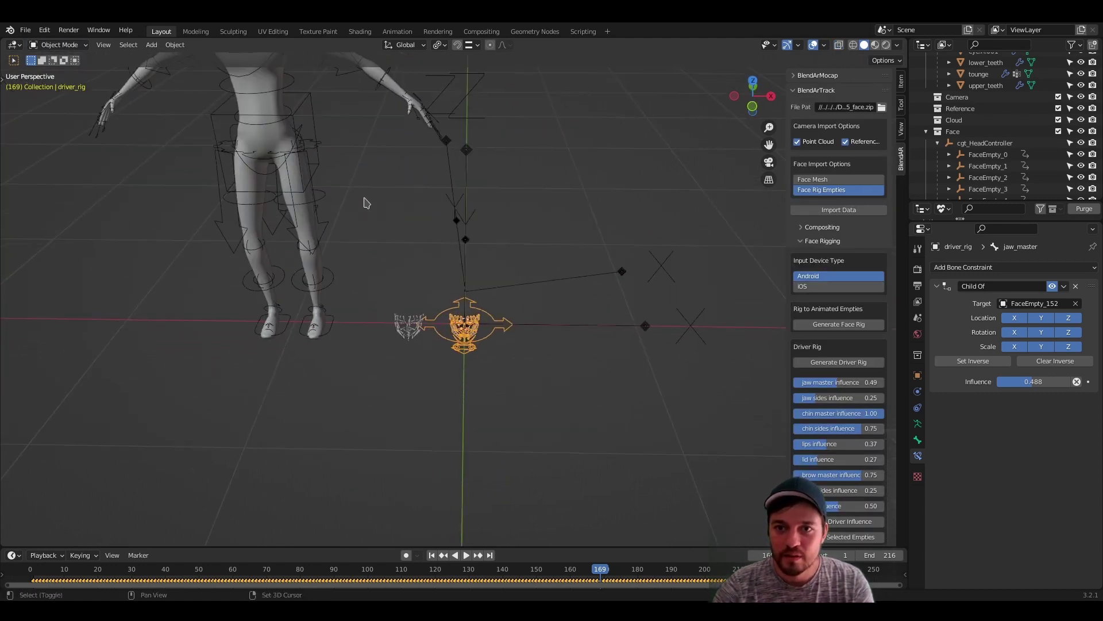
middle_click_drag(298, 86, 377, 195, "shift")
left_click(408, 202)
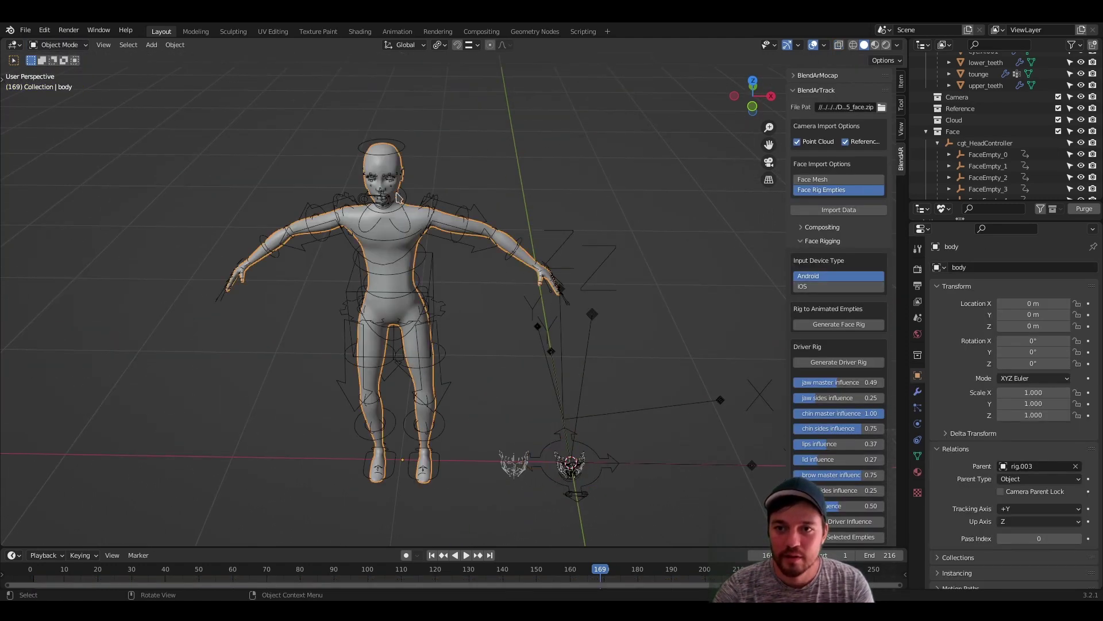
left_click(402, 201)
Split the viewport, turn the new area into an Action Editor and assign the action named Action to rig.003
left_click_drag(3, 41, 441, 47)
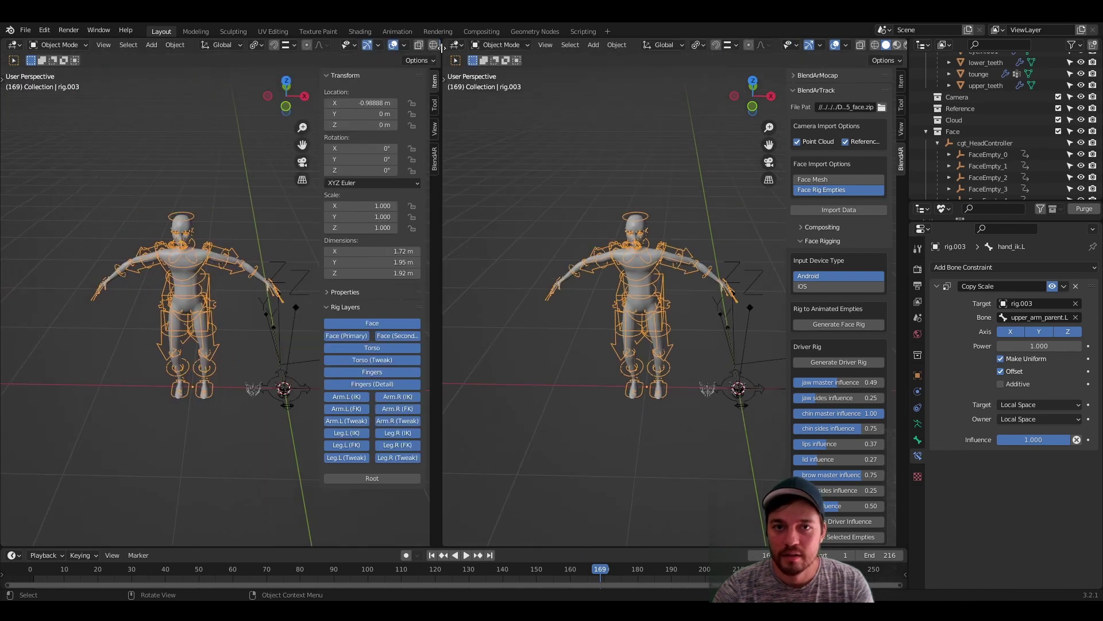
left_click(14, 45)
left_click(164, 89)
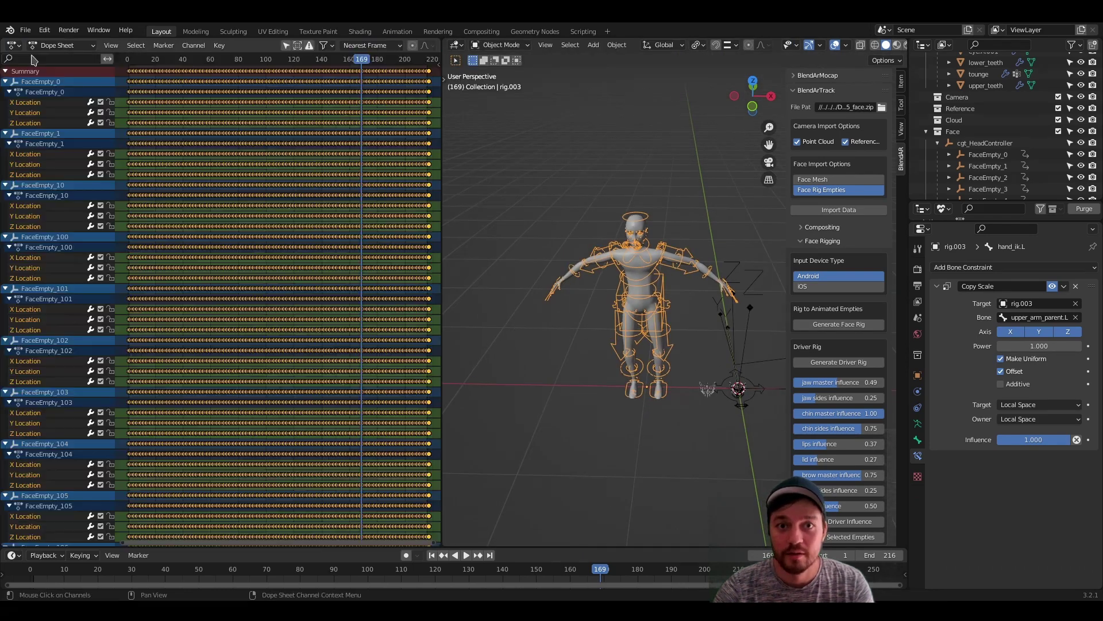
left_click(46, 45)
left_click(63, 71)
left_click(333, 46)
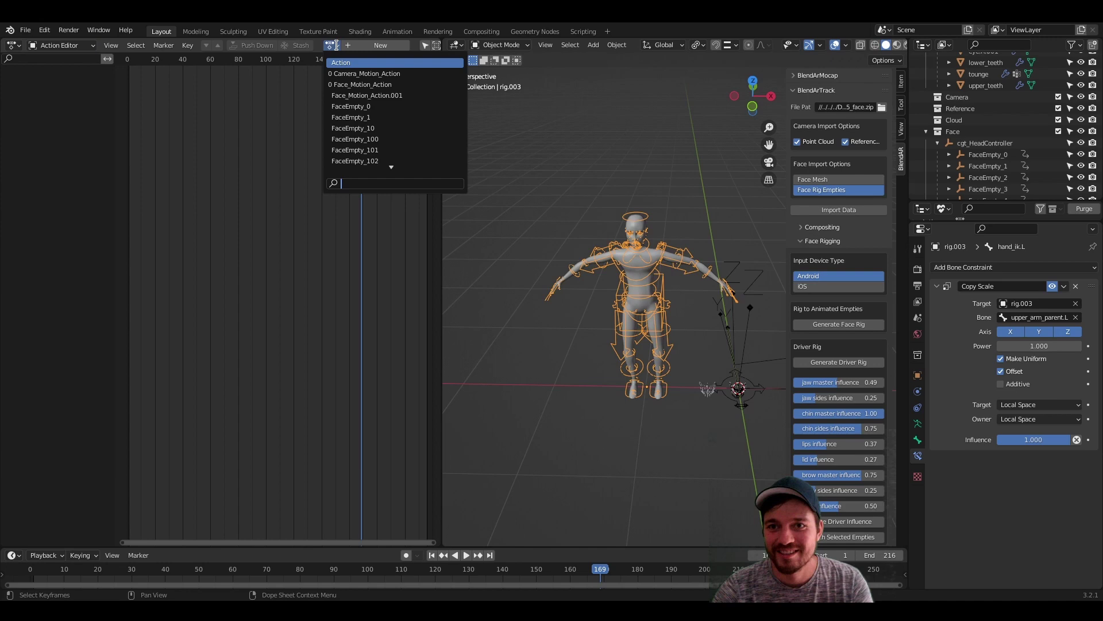
left_click(346, 62)
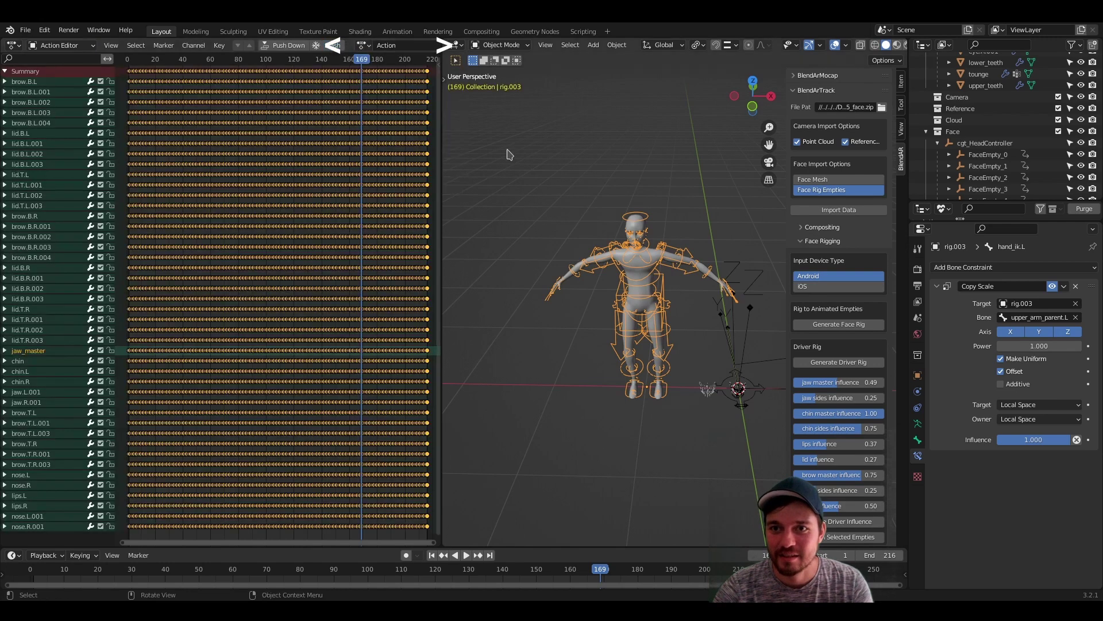
Select driver_rig and then rig.003 again, and play back the transferred animation close up on the character's face
left_click(755, 404)
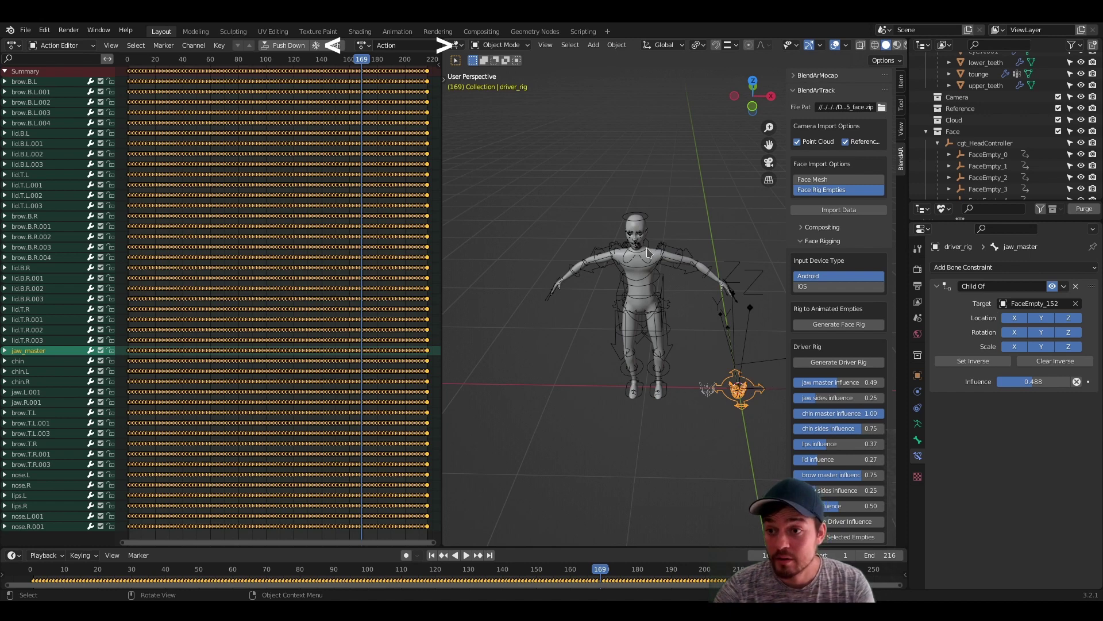
left_click(655, 223)
key("KP_Decimal")
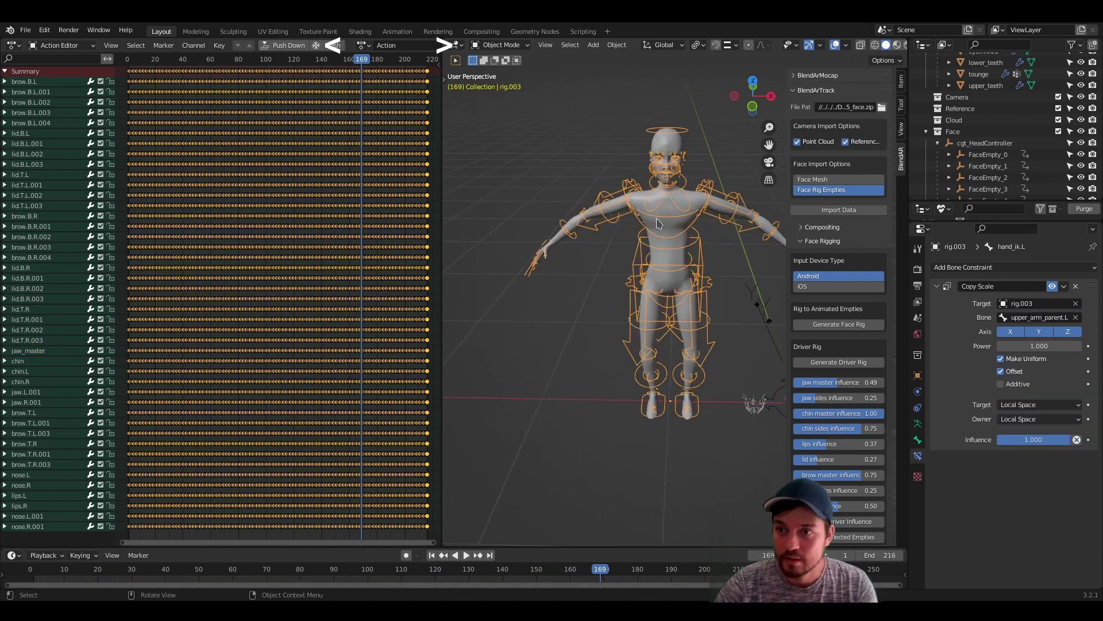
scroll(664, 226, "up", 4)
middle_click_drag(665, 227, 650, 325, "shift")
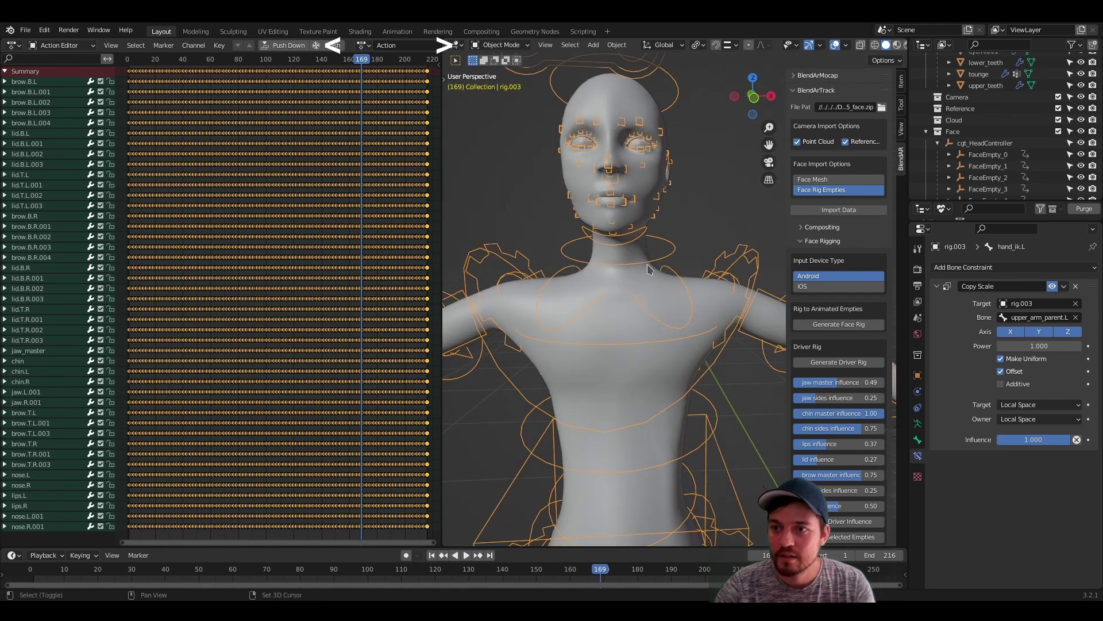
scroll(649, 325, "up", 2)
key("space")
scroll(652, 323, "up", 2)
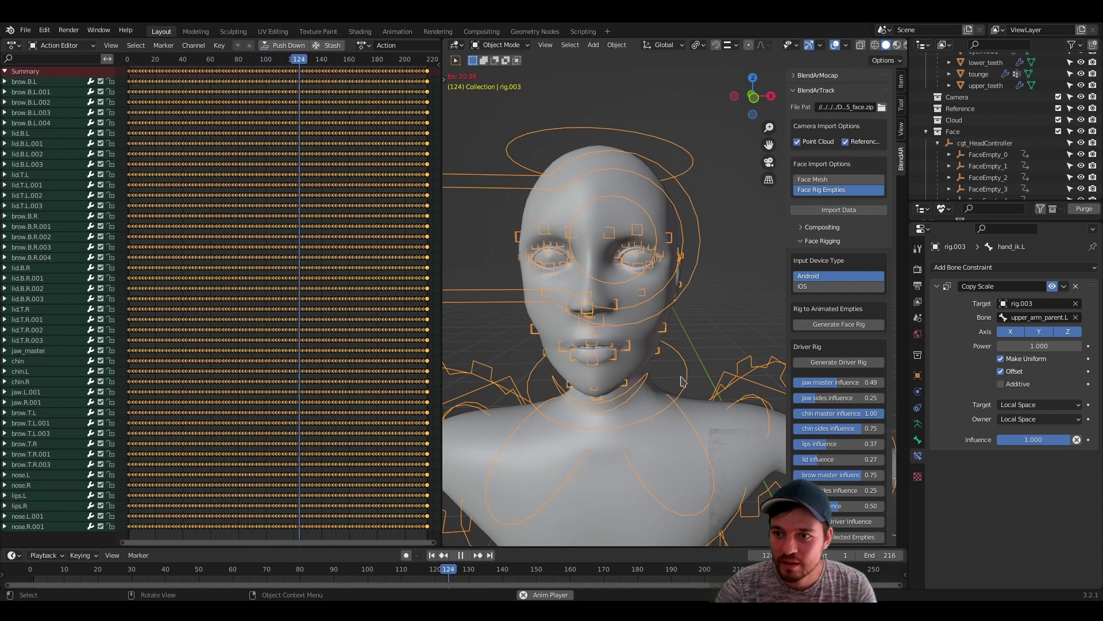
key("space")
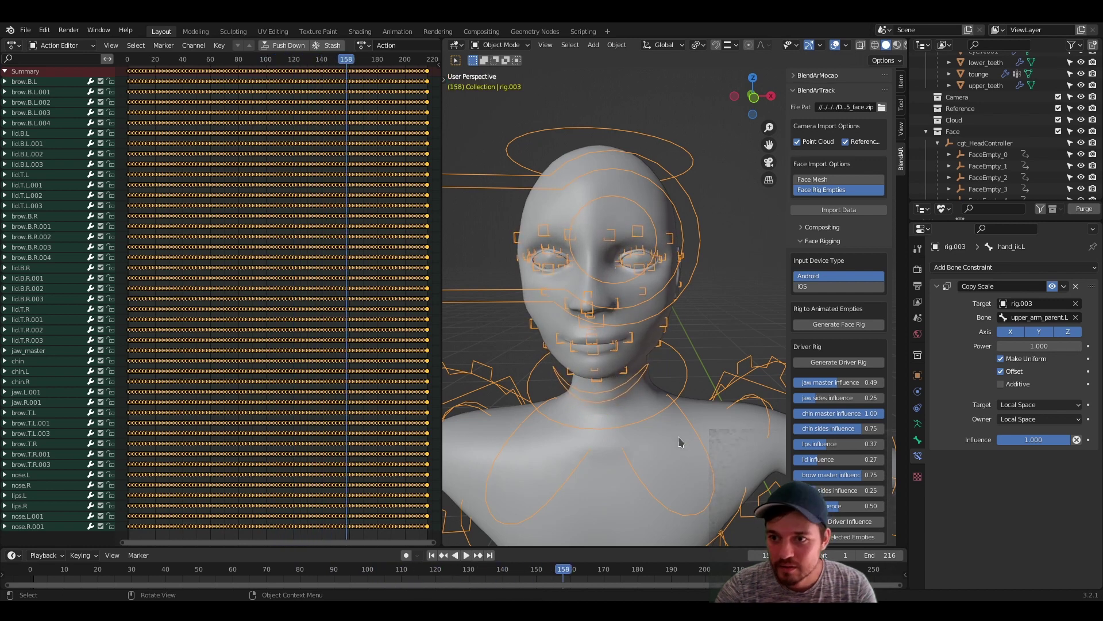
middle_click_drag(682, 444, 690, 412)
middle_click_drag(692, 299, 663, 371, "shift")
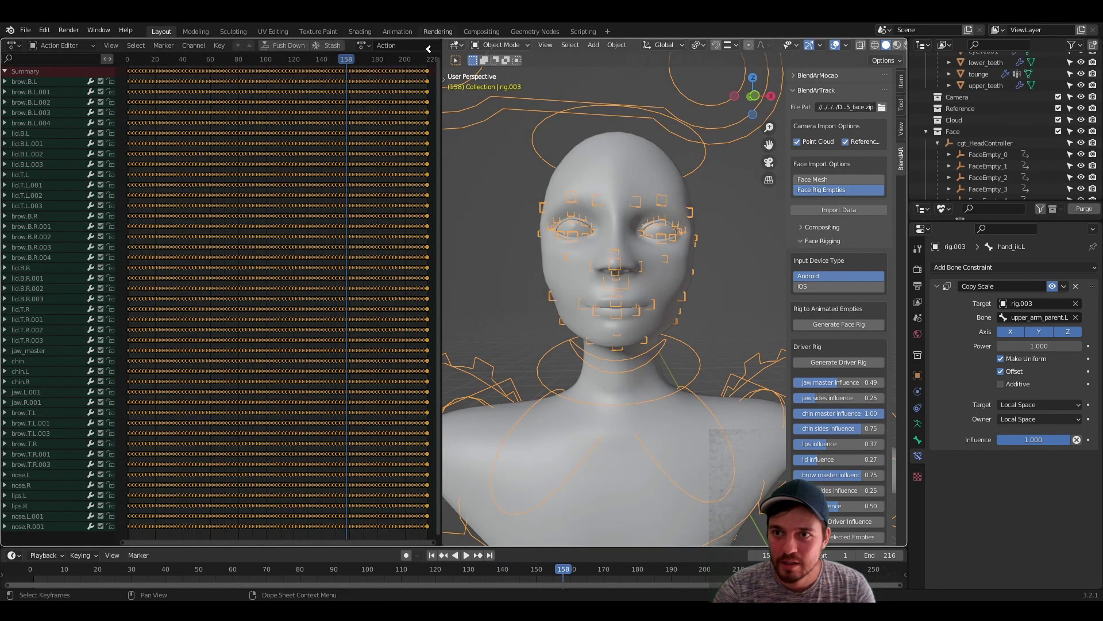
Close the Action Editor area, select driver_rig and enter Pose Mode
left_click_drag(428, 49, 429, 52)
scroll(502, 432, "down", 7)
middle_click_drag(504, 443, 409, 175, "shift")
scroll(517, 351, "down", 1)
middle_click_drag(524, 409, 441, 163)
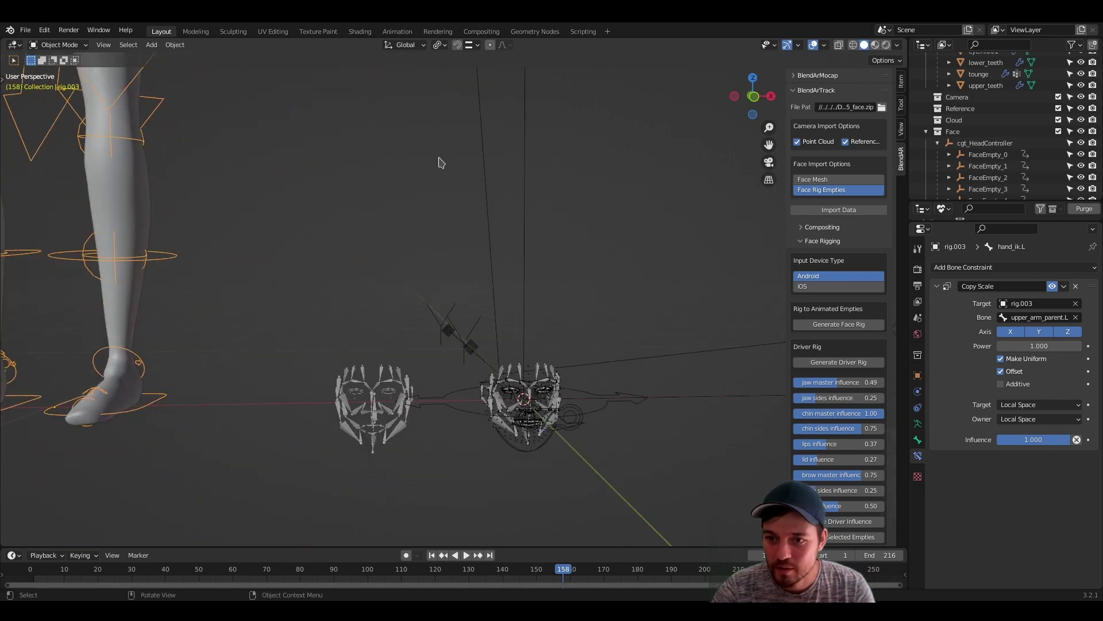
left_click(546, 438)
left_click(57, 45)
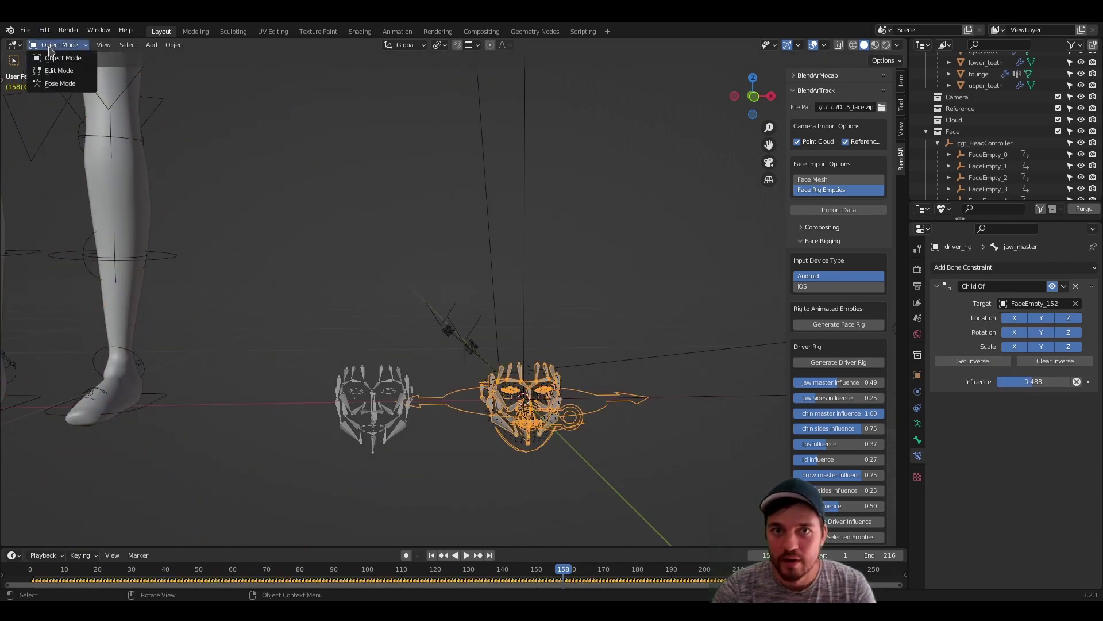
left_click(59, 84)
Move the jaw_master bone slightly down along the global Z axis and return to Object Mode
key("g")
key("z")
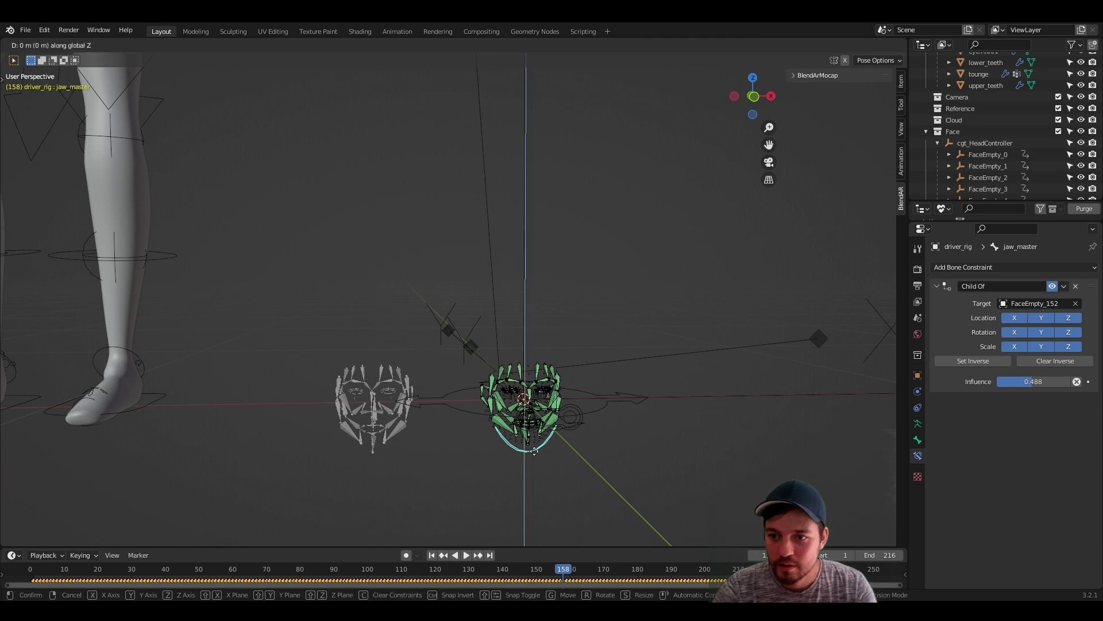
left_click(536, 458)
left_click(58, 45)
left_click(62, 58)
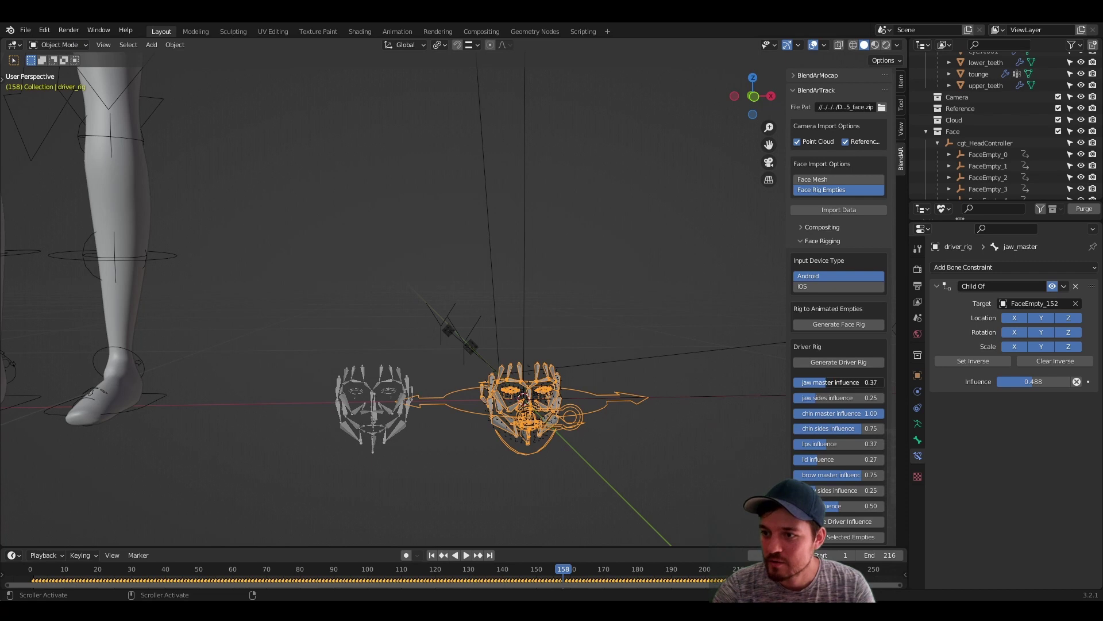
Set the jaw master influence to 0.33 and update the driver influence on driver_rig
left_click_drag(826, 383, 823, 383)
scroll(827, 391, "down", 2)
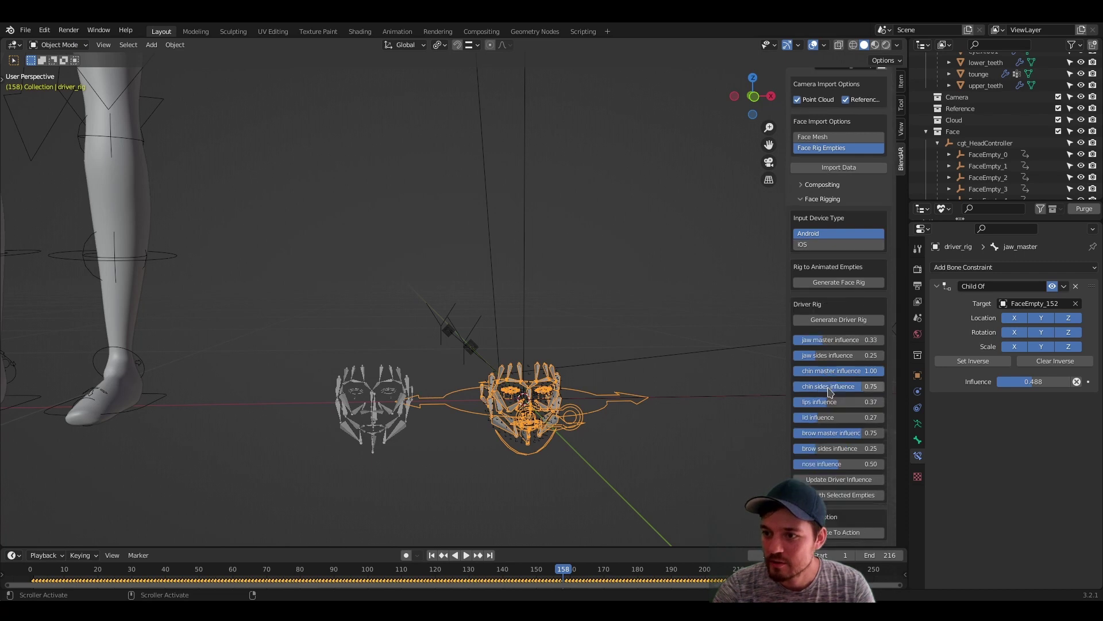
left_click(840, 480)
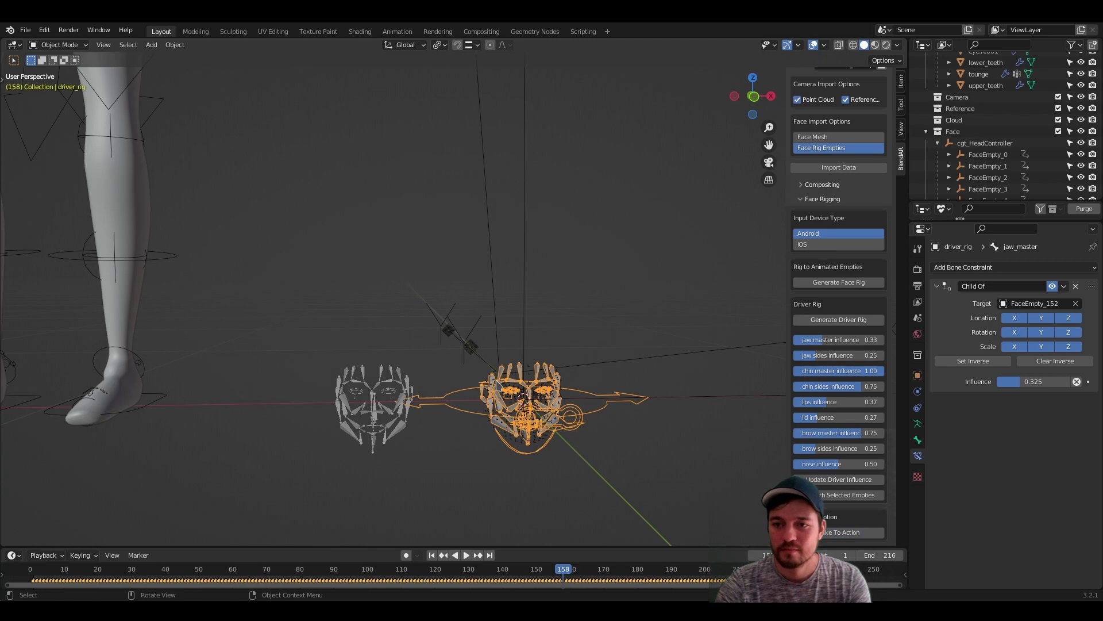
Play back the character's animation close up to check how its face moves
scroll(348, 210, "down", 7)
middle_click_drag(369, 92, 493, 292, "shift")
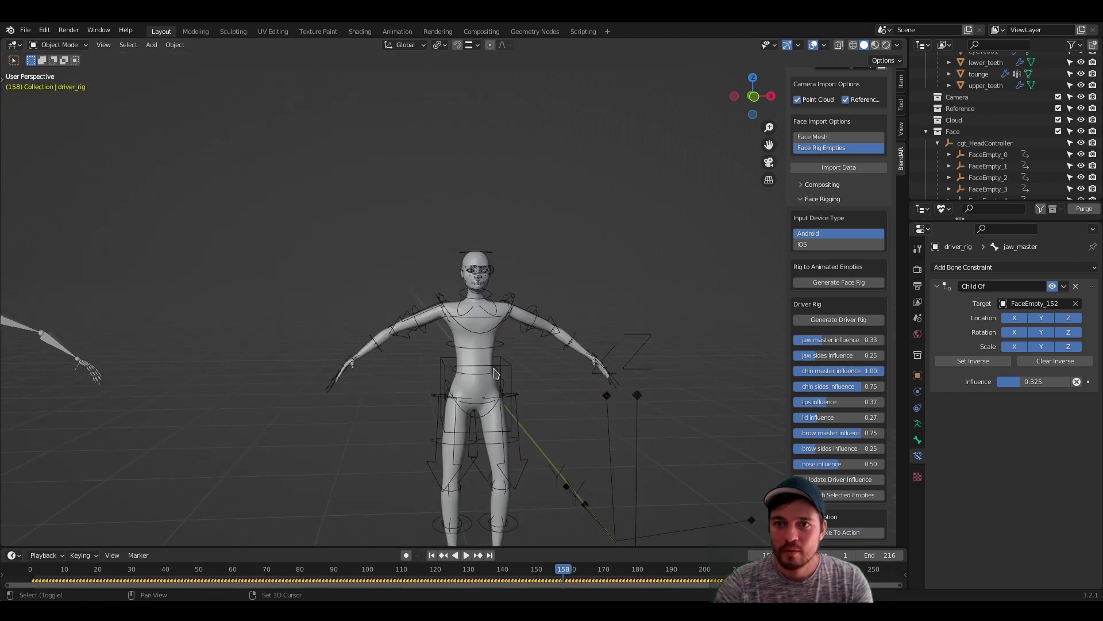
scroll(493, 292, "up", 7)
scroll(534, 298, "up", 4)
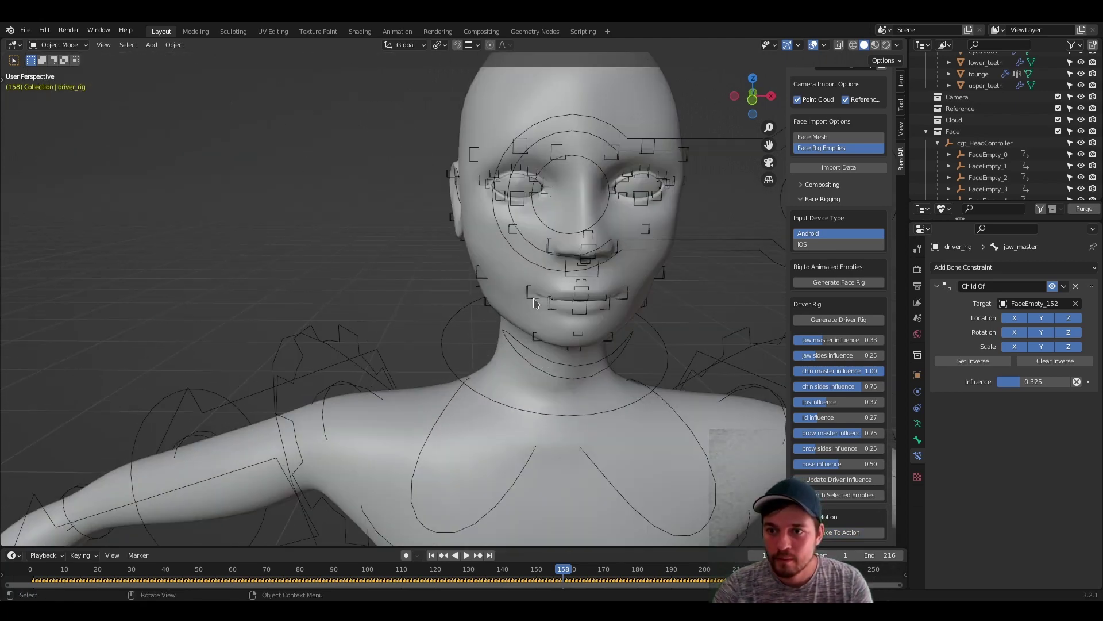
key("space")
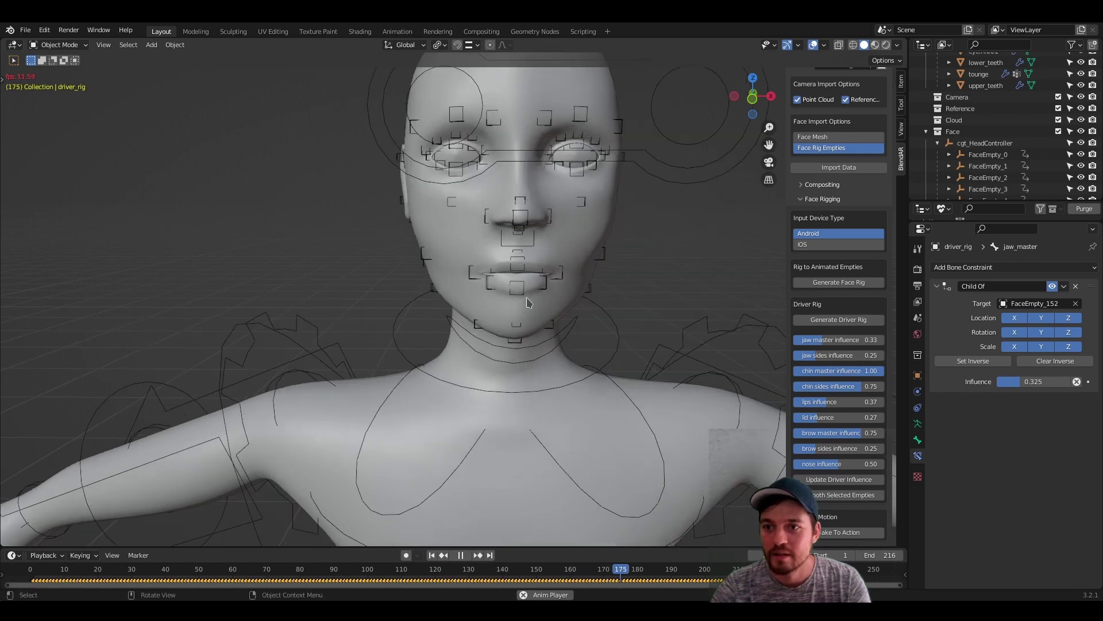
key("space")
Select rig.003, split the viewport and open an Action Editor beside it with the assigned action's name in view
left_click(610, 324)
scroll(520, 339, "down", 8)
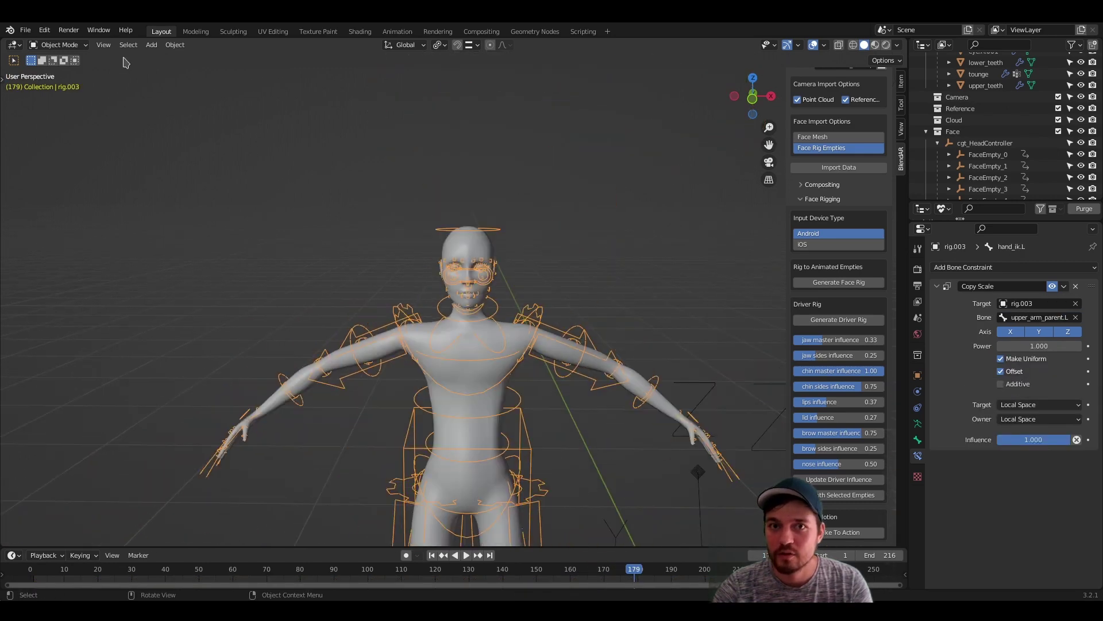
left_click_drag(4, 42, 279, 50)
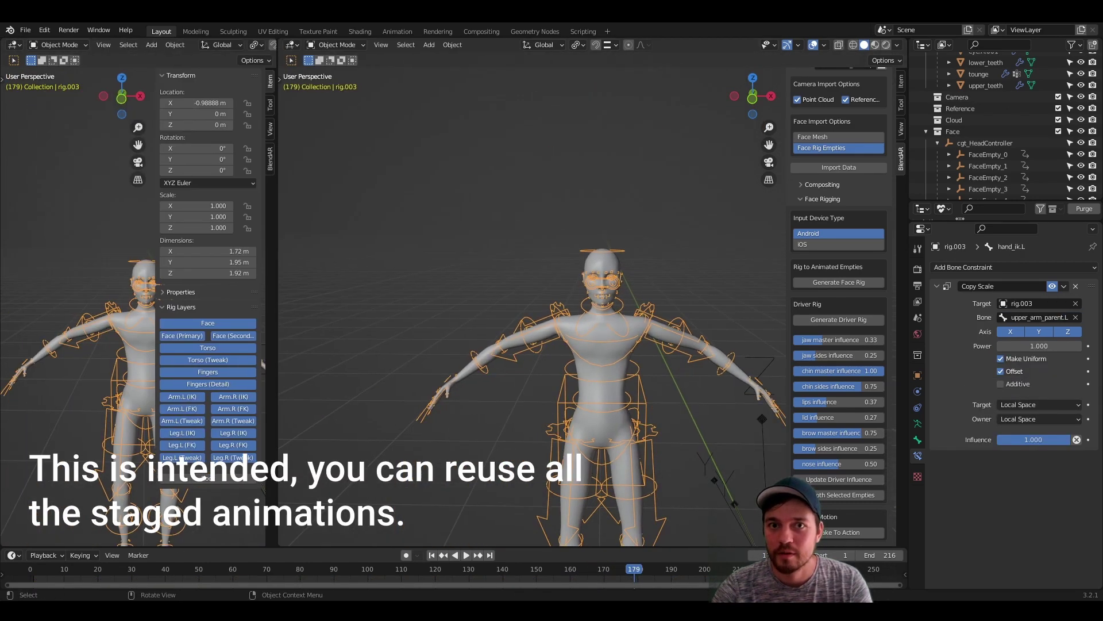
left_click(19, 45)
left_click(21, 46)
left_click(17, 46)
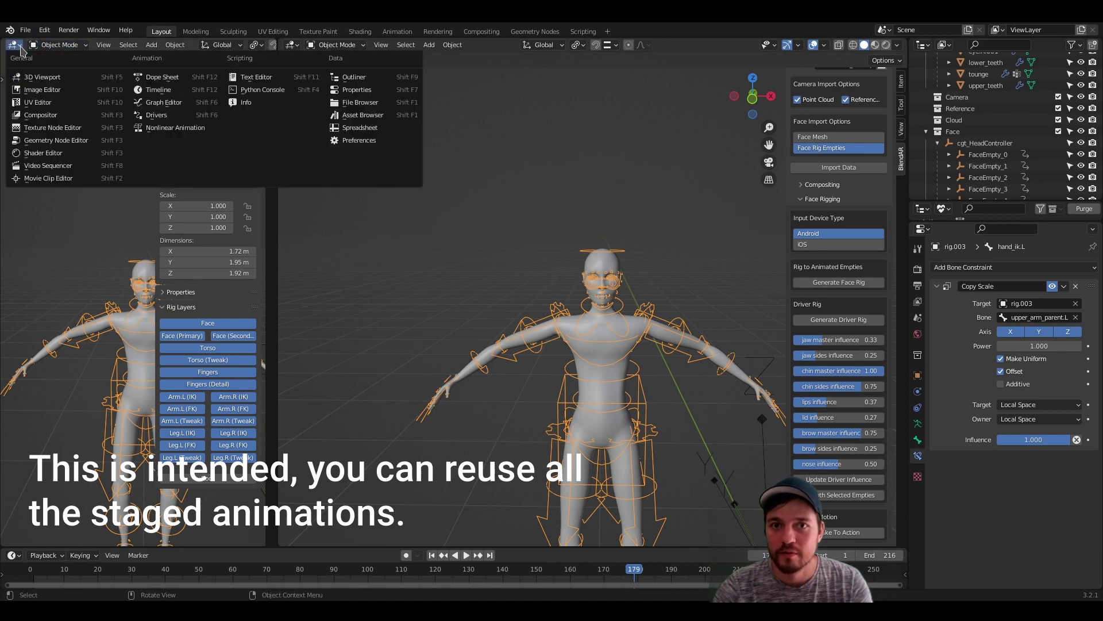
left_click(162, 77)
left_click(57, 45)
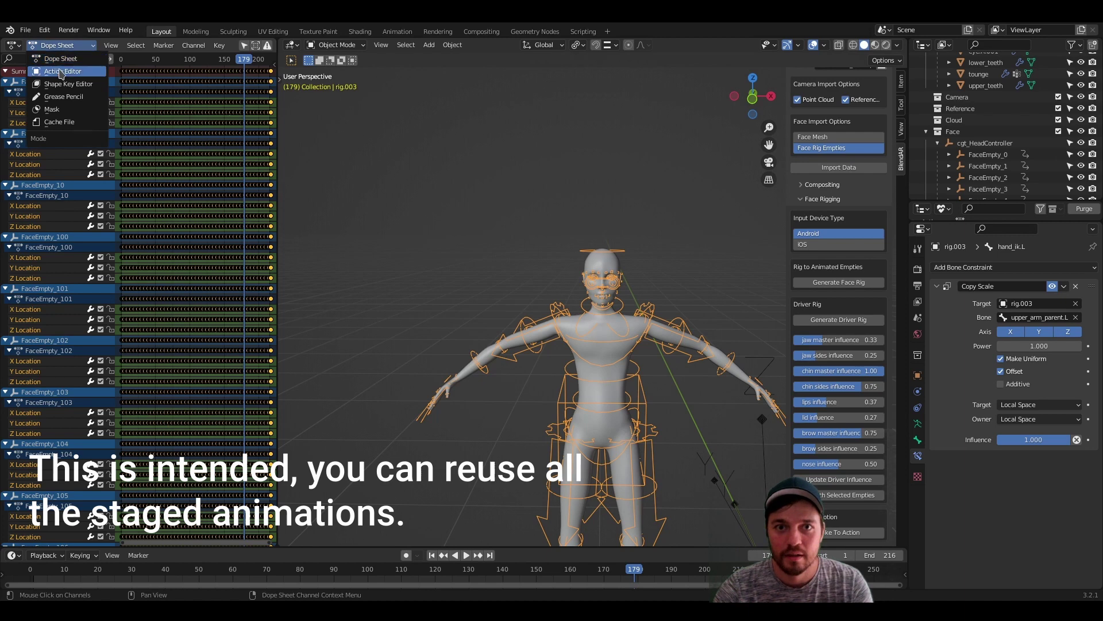
left_click(63, 71)
scroll(172, 46, "down", 3)
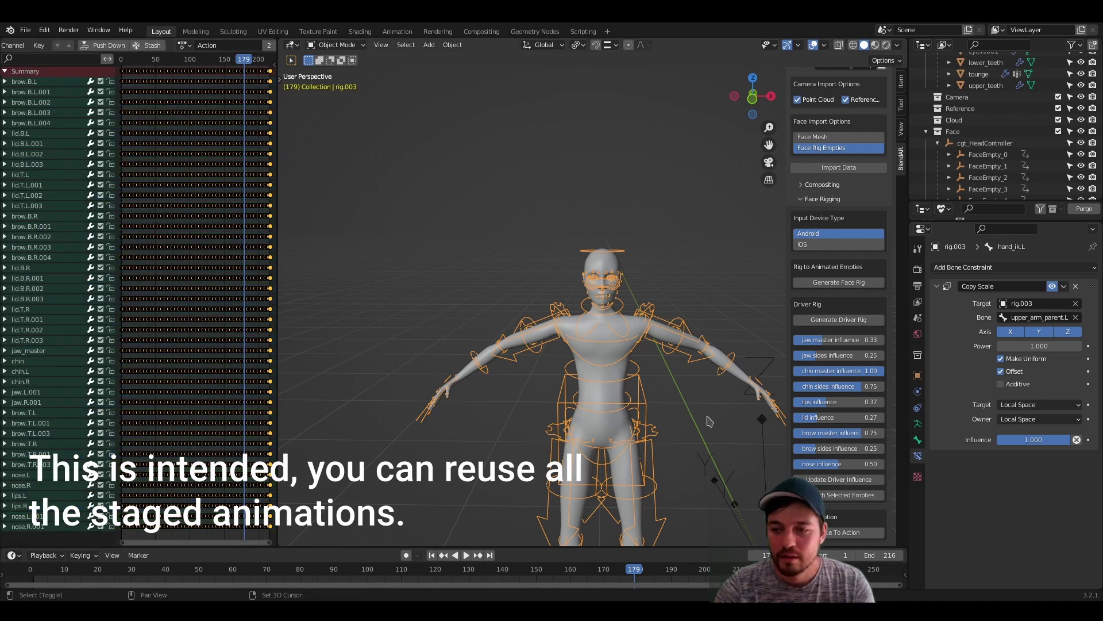
Select driver_rig to examine the name of its assigned action, and reselect the character's rig.003
middle_click_drag(715, 439, 513, 207, "shift")
left_click(565, 282)
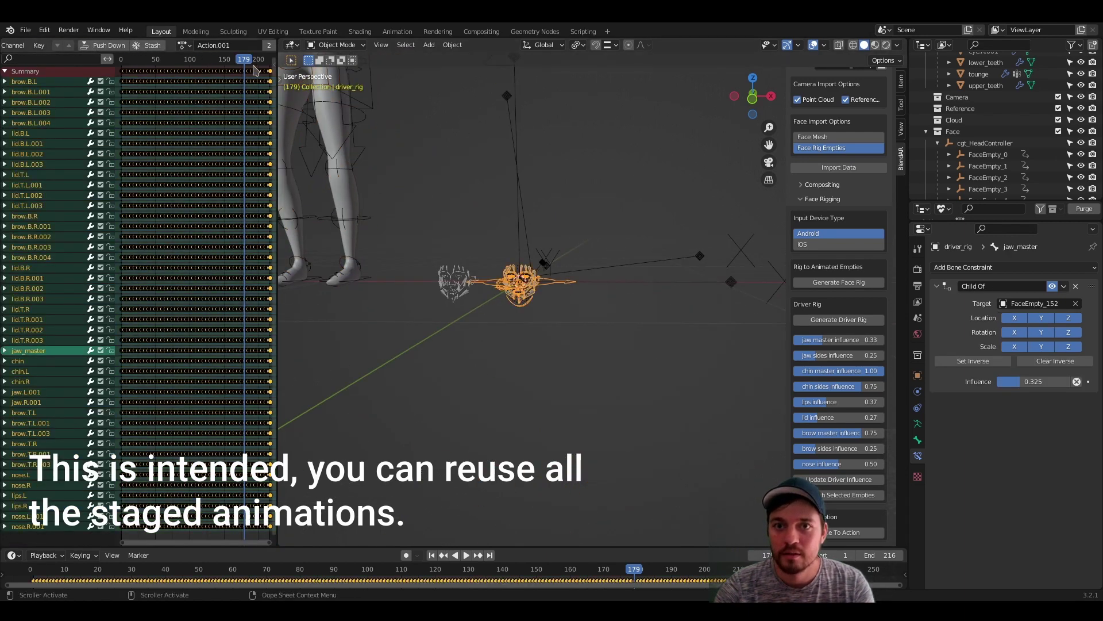
double_click(236, 45)
left_click(362, 110)
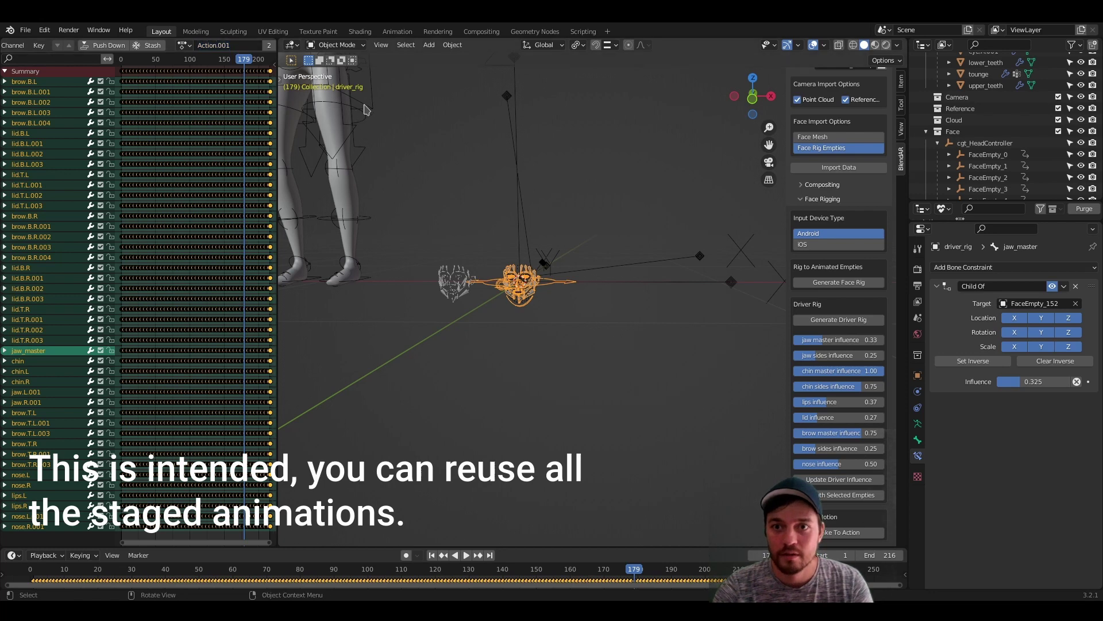
left_click(366, 101)
Change the action shown for rig.003 in the Action Editor to Action.001
middle_click_drag(454, 184, 615, 465, "shift")
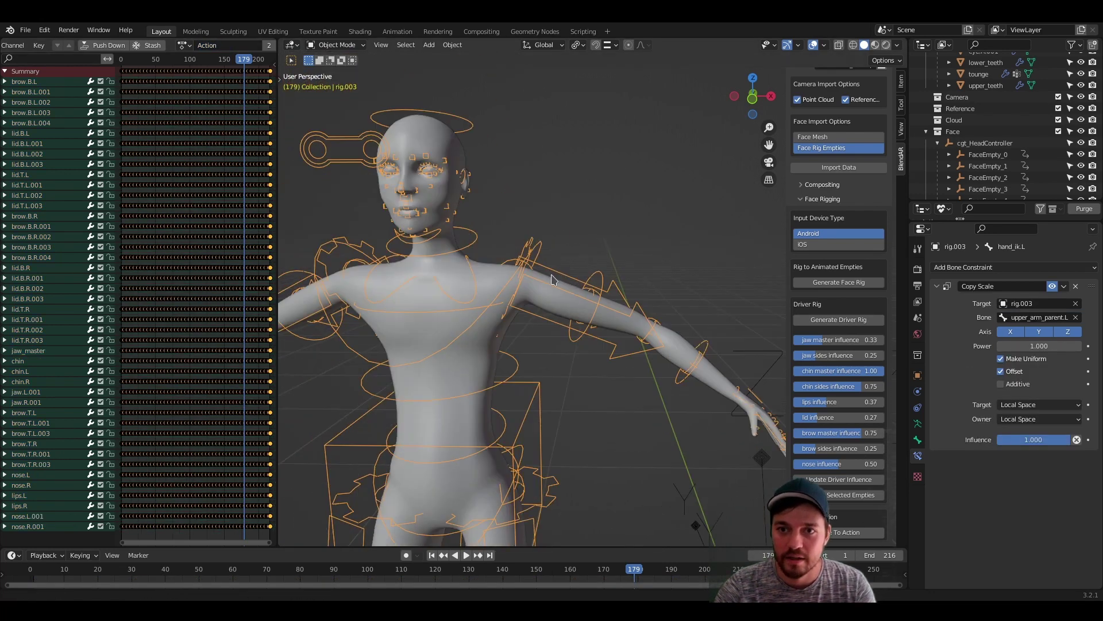
double_click(219, 45)
key("BackSpace")
type("2")
key("Return")
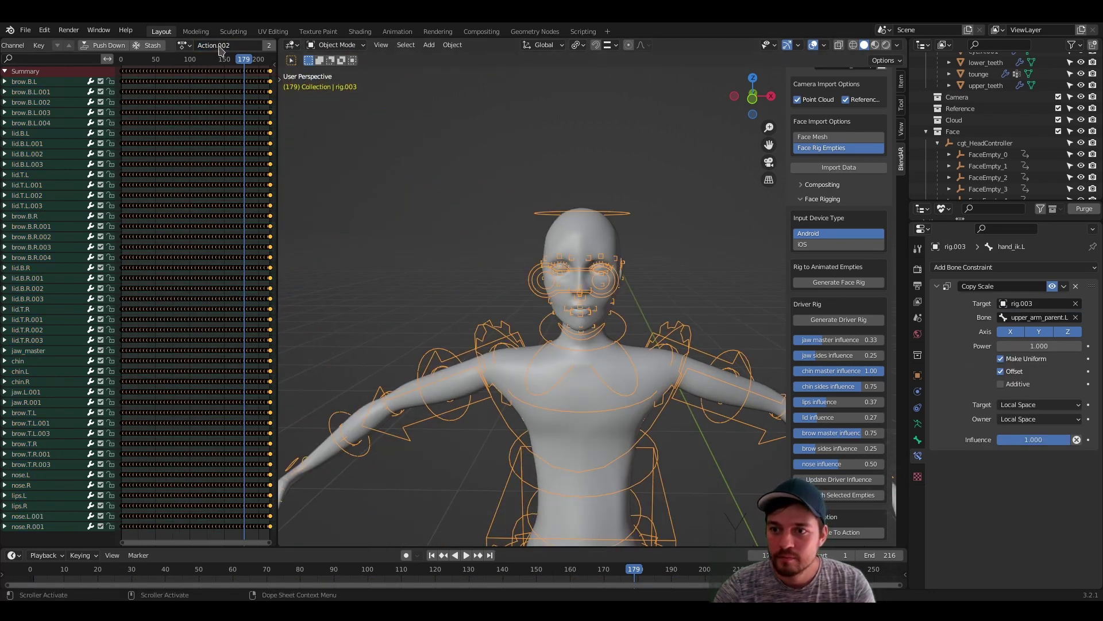
scroll(523, 252, "up", 6)
double_click(240, 46)
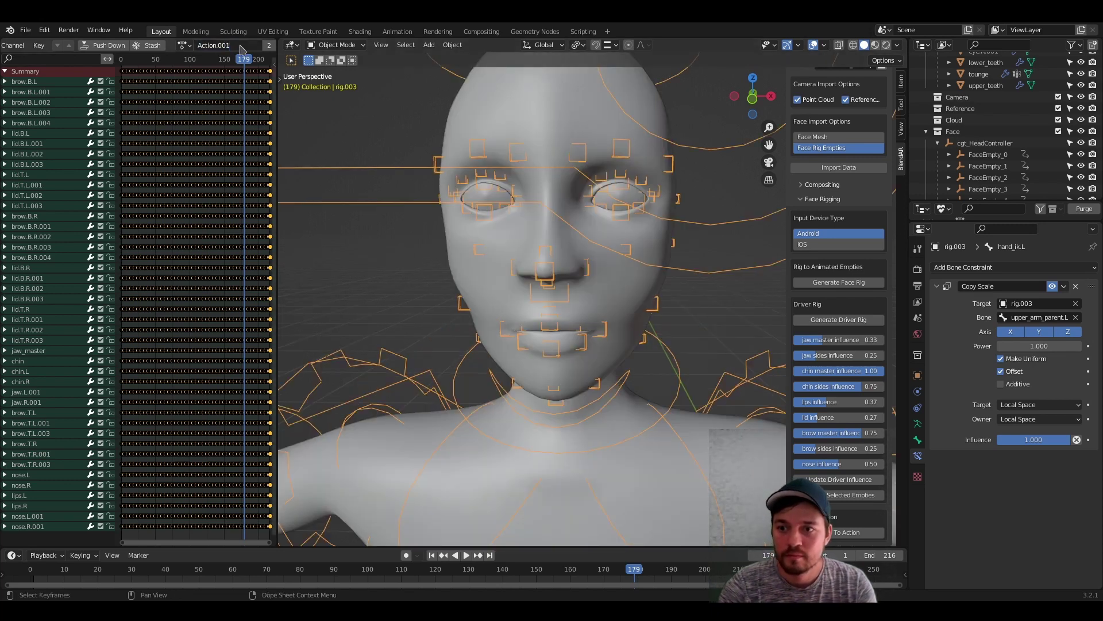
Play back the character's facial animation with the rig deselected, and close the Action Editor so the 3D viewport regains the space
left_click(389, 239)
key("space")
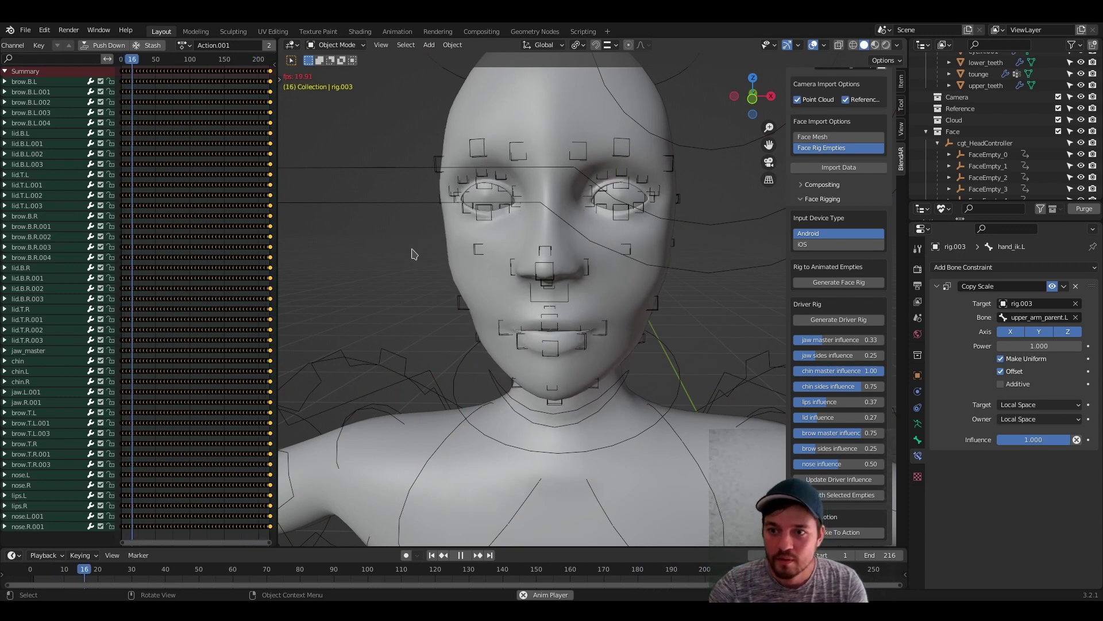
scroll(574, 317, "down", 6)
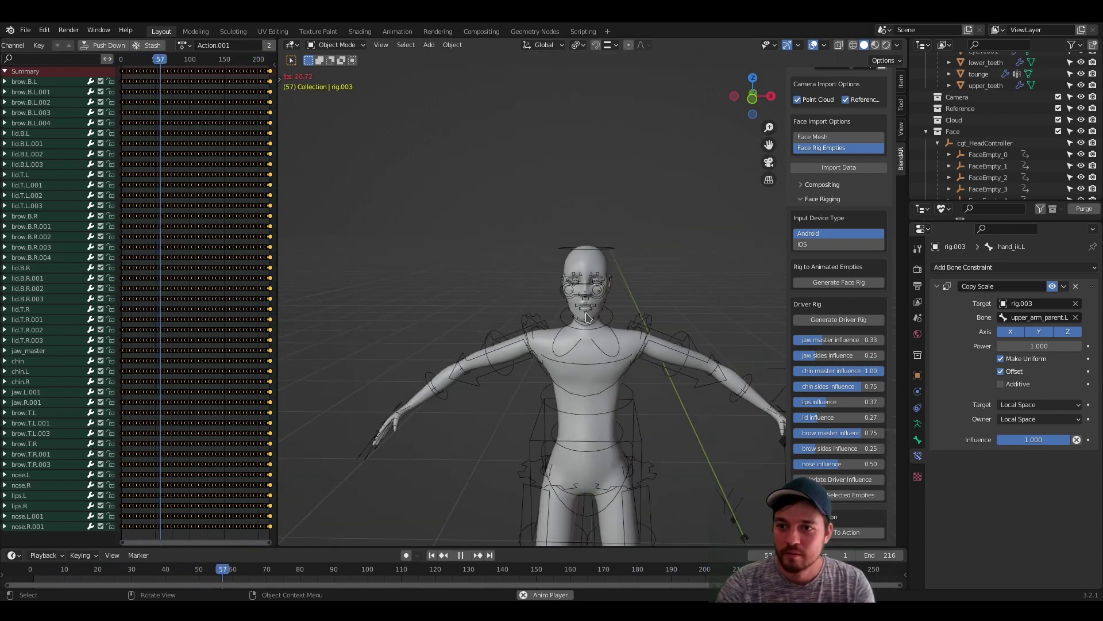
key("space")
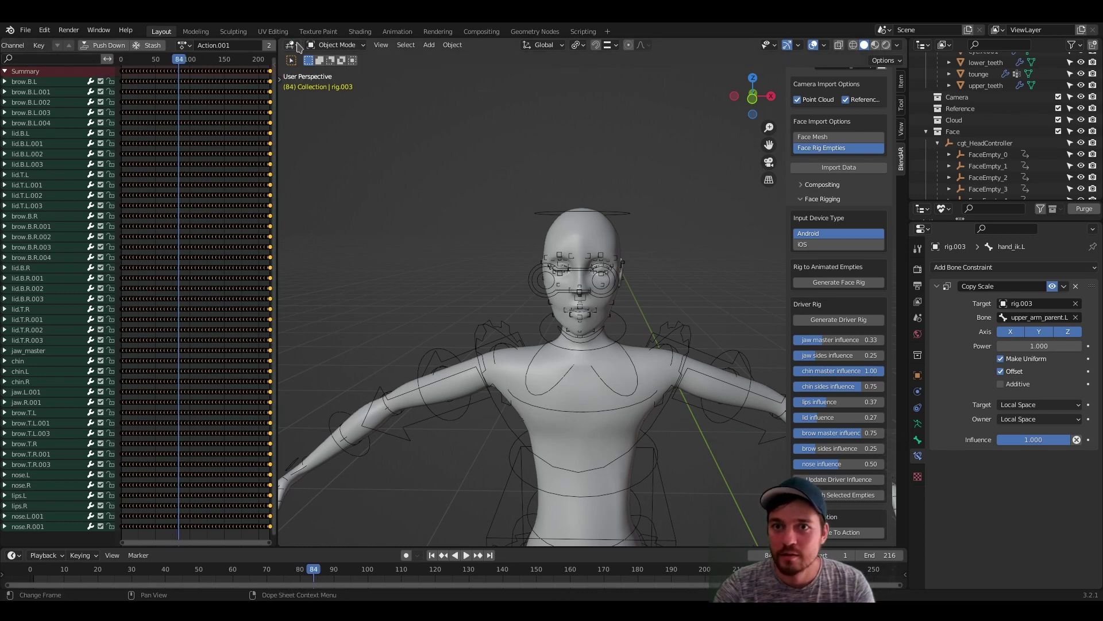
left_click_drag(280, 39, 116, 43)
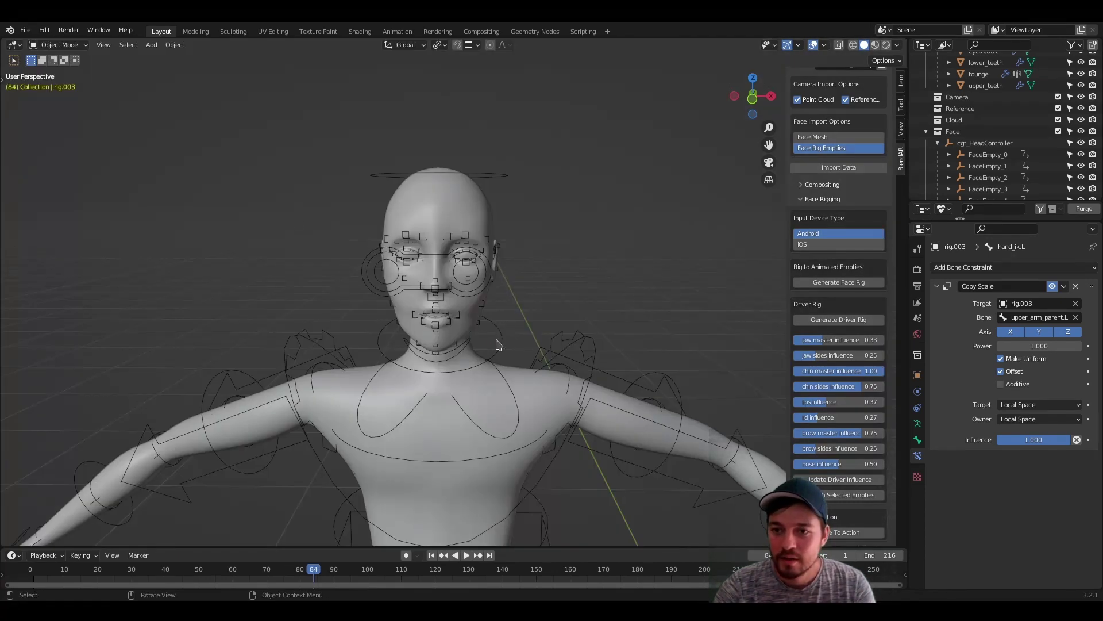
Switch rig.003 to Pose Mode and select the head bone using the ring control above the head
left_click(498, 344)
left_click(57, 45)
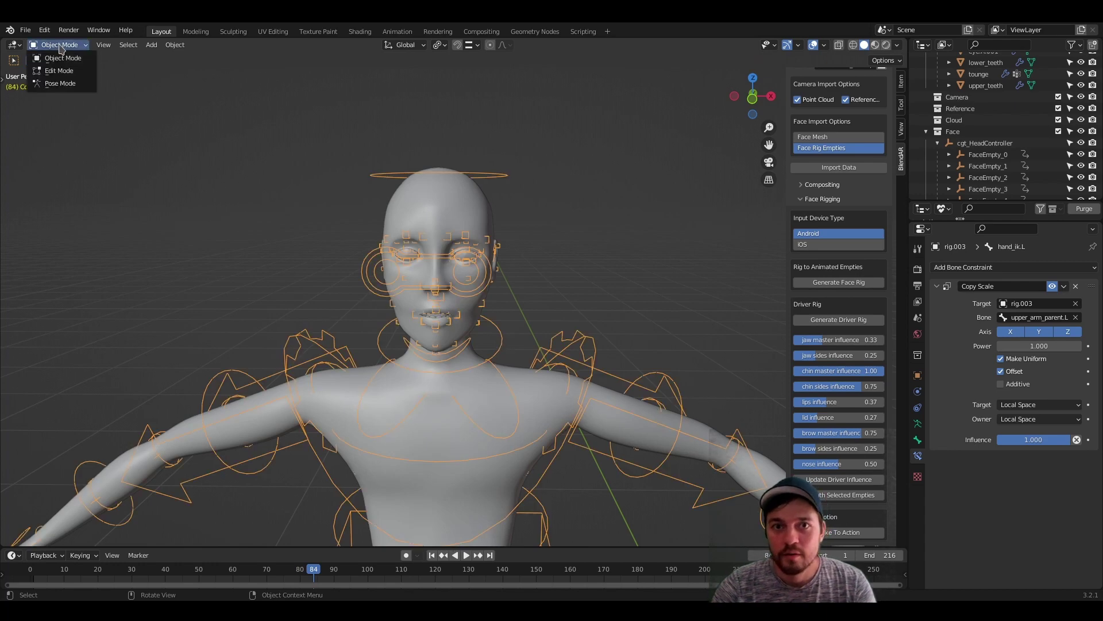
left_click(60, 84)
middle_click_drag(635, 320, 552, 329)
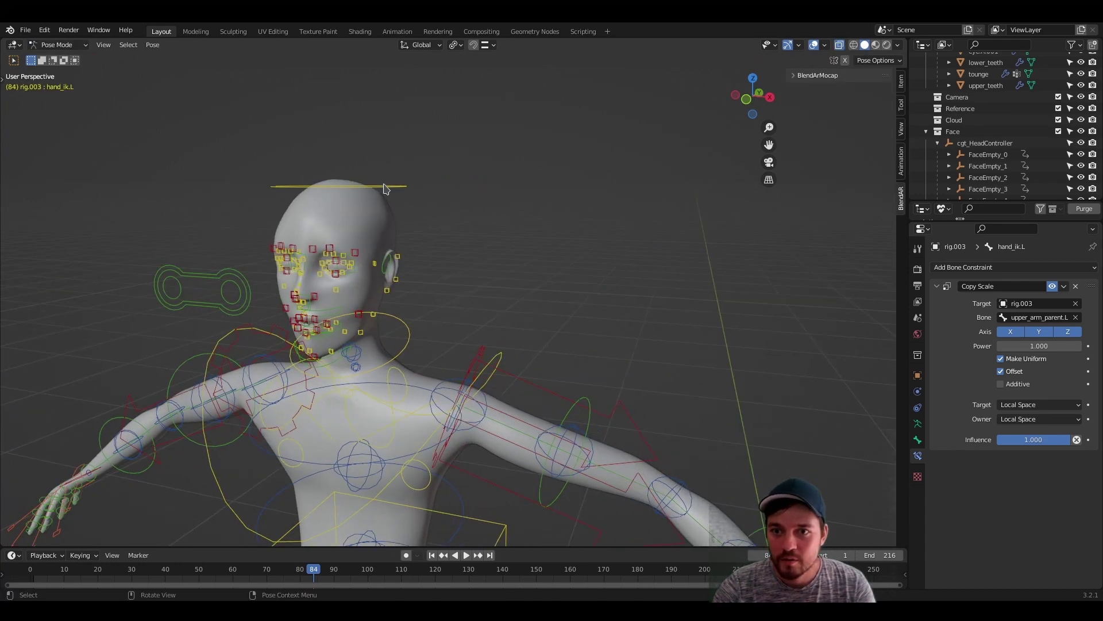
left_click(385, 186)
Try rotating the head bone about the global X axis
key("r")
key("x")
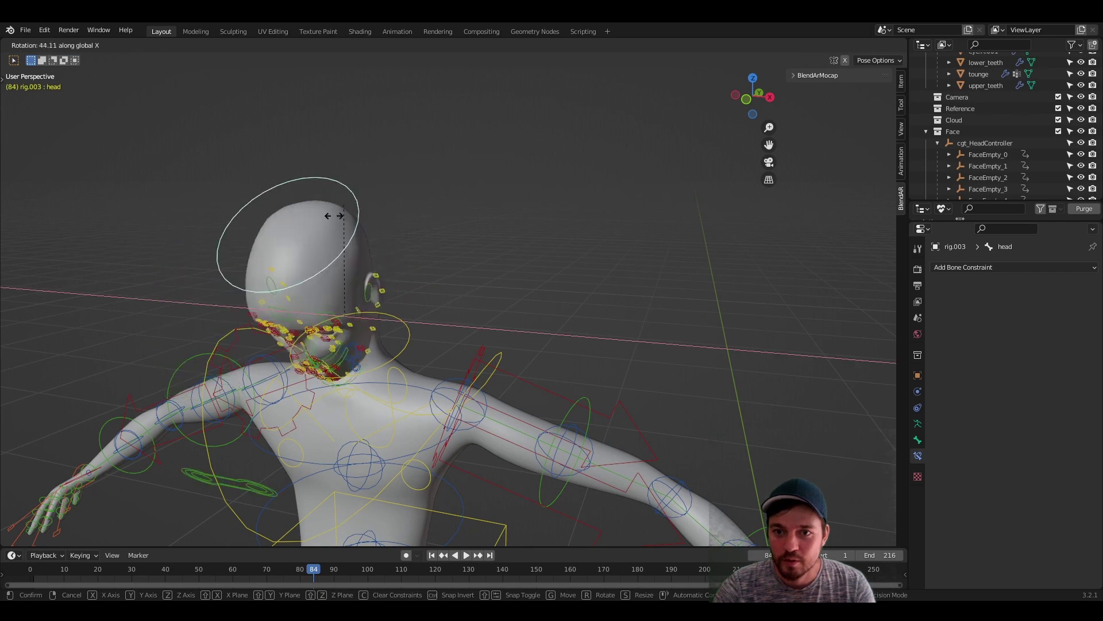
right_click(478, 172)
Add a Copy Rotation bone constraint to the head bone
scroll(492, 328, "down", 3)
mouse_move(561, 358)
middle_mouse_down()
mouse_move(641, 376)
mouse_move(661, 316)
mouse_move(571, 365)
mouse_move(576, 372)
middle_mouse_up()
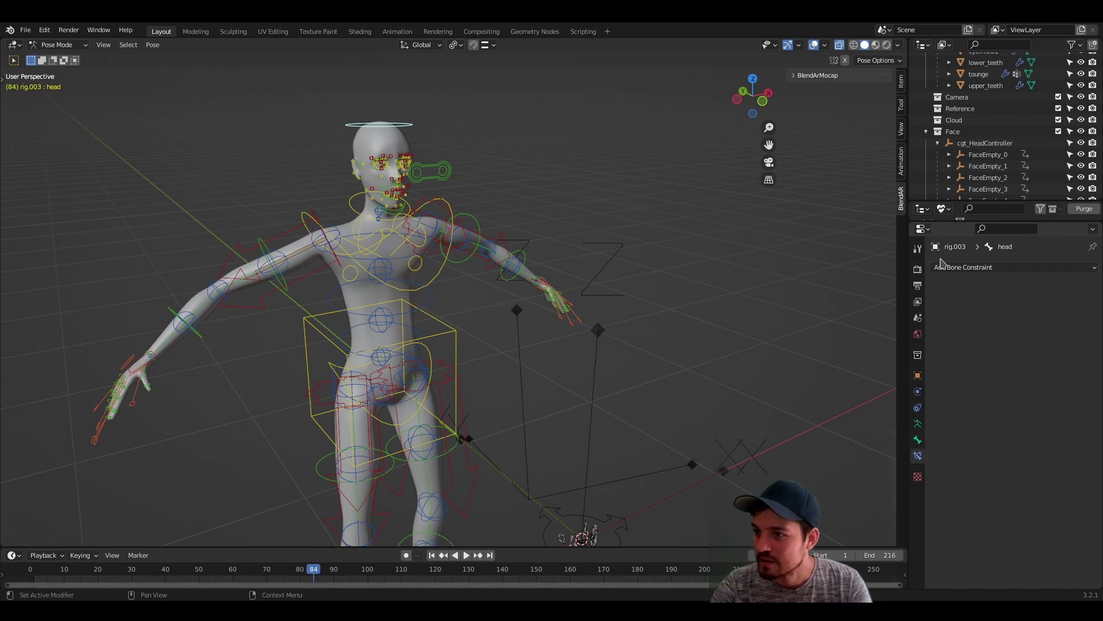
left_click(964, 268)
left_click(901, 315)
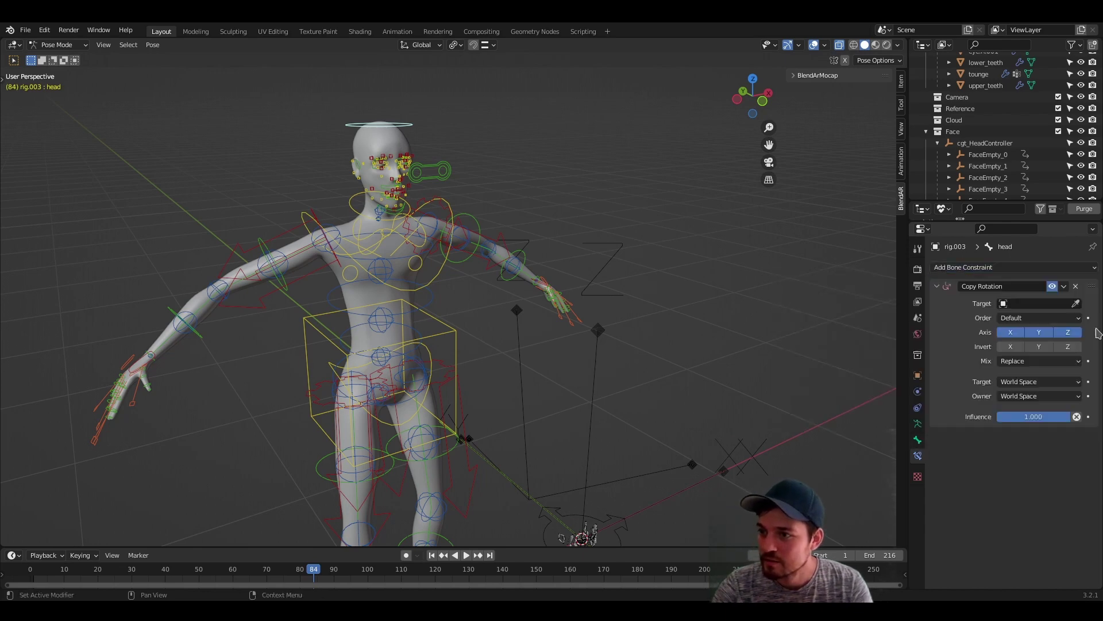
left_click(1077, 304)
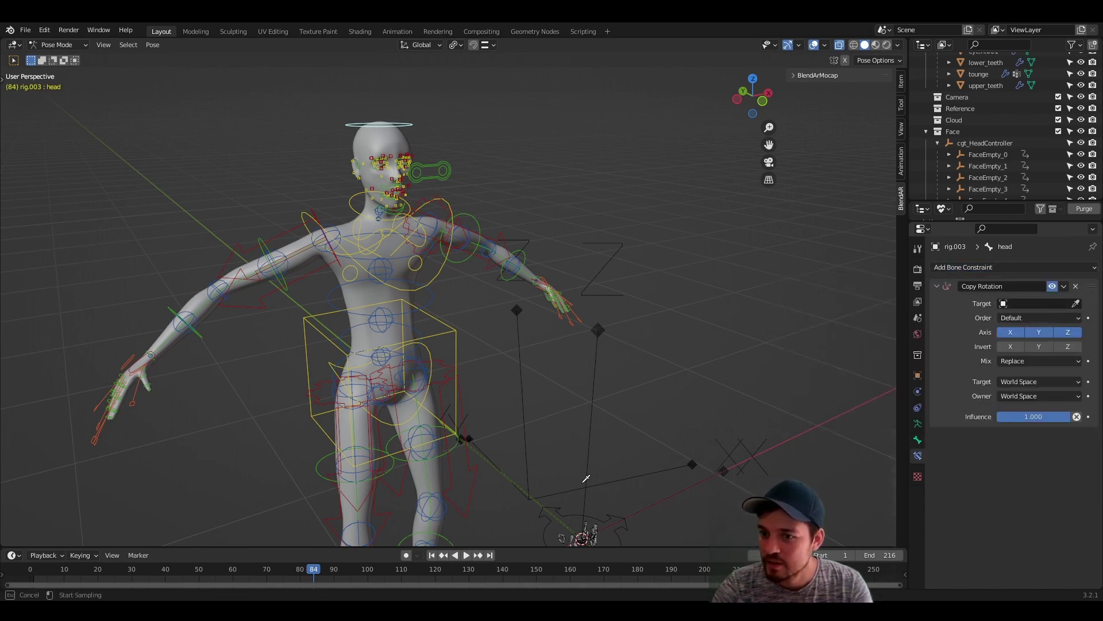
left_click(528, 485)
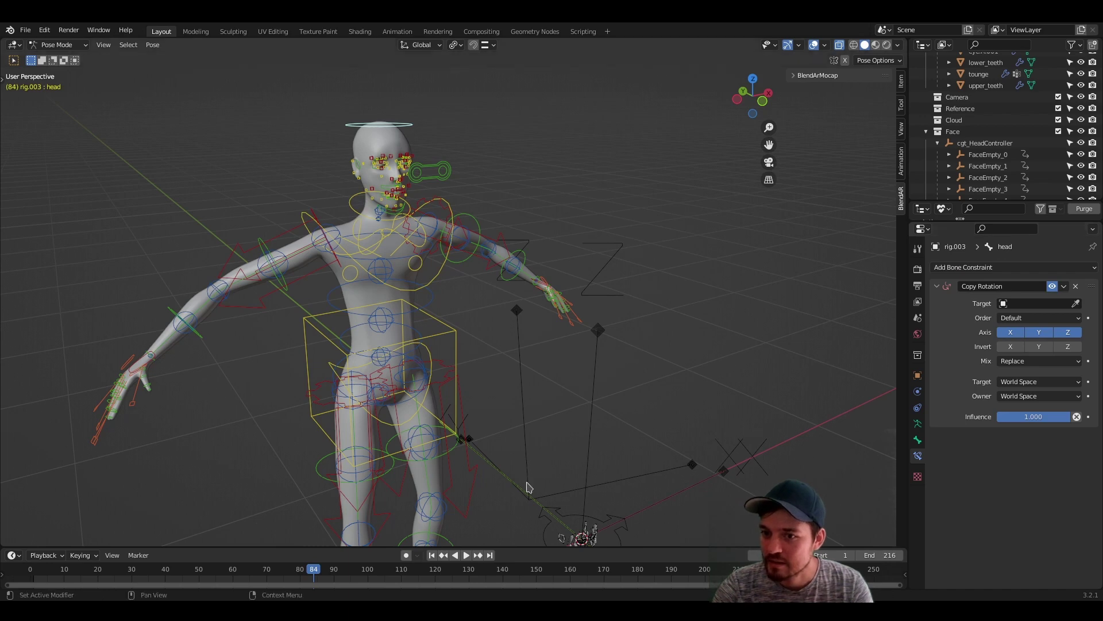
left_click(1077, 304)
key("Escape")
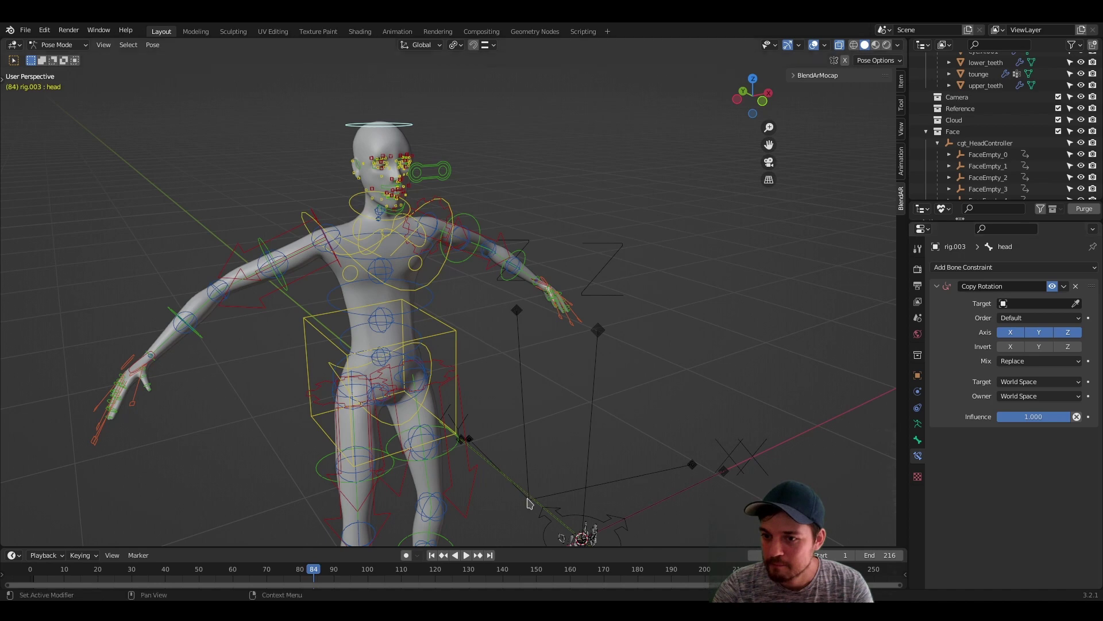
Set the Copy Rotation constraint's target to Face_Motion_ and play back the head motion from the side
left_click(1025, 303)
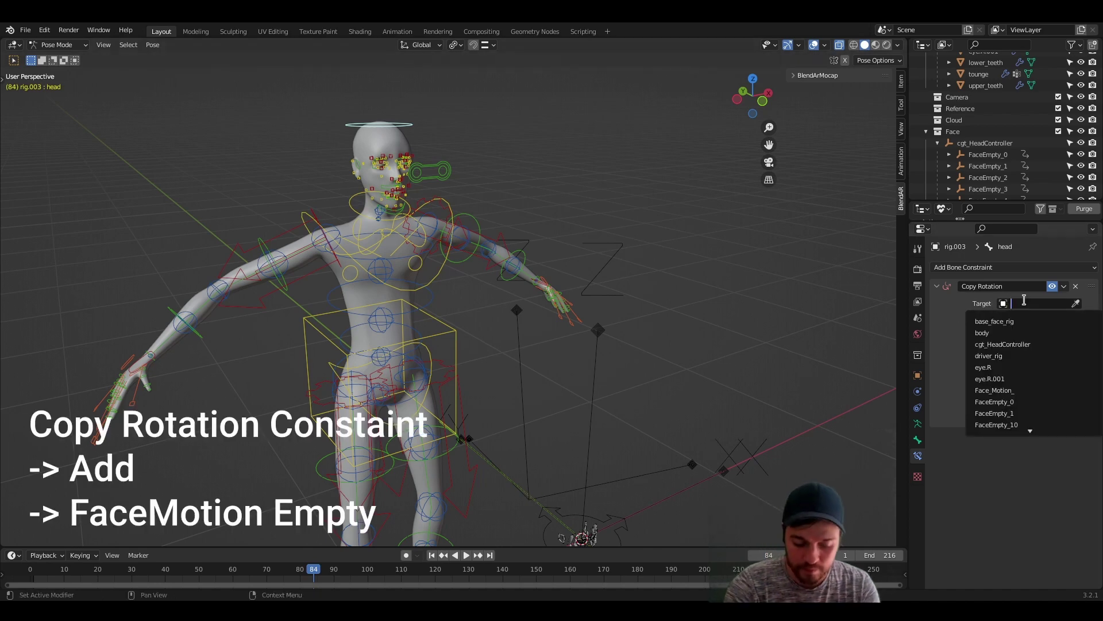
type("motion")
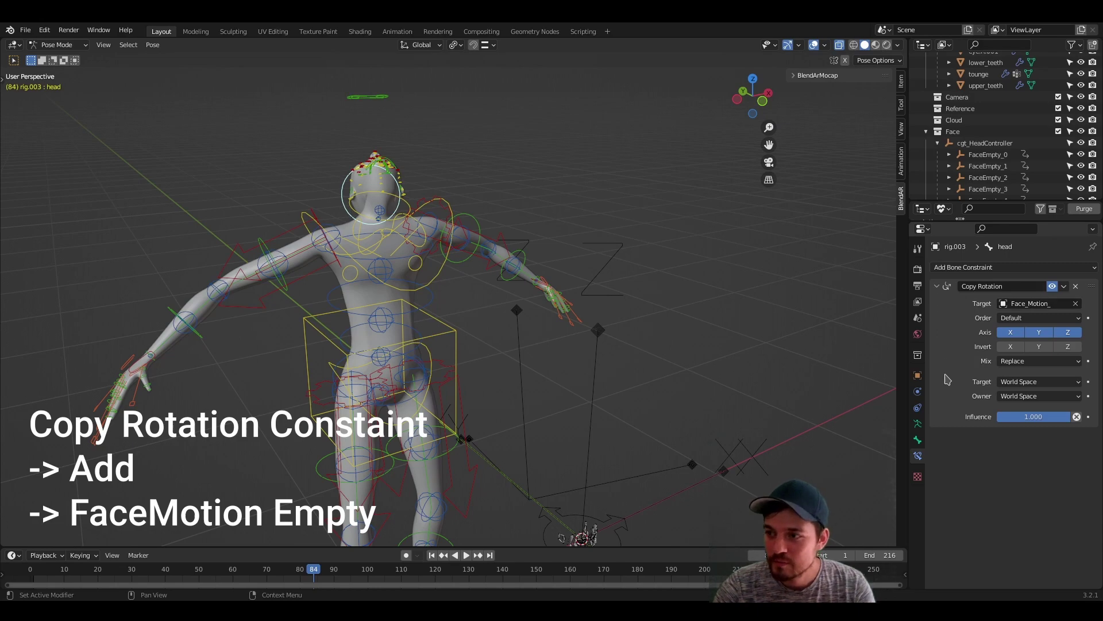
middle_click_drag(488, 270, 549, 236)
key("space")
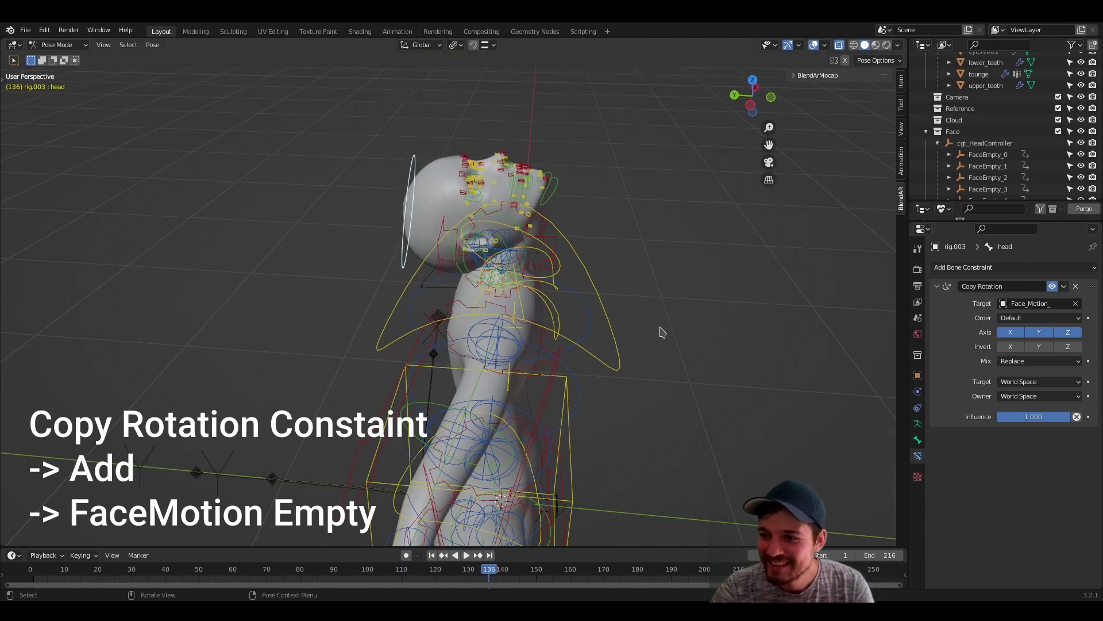
Set the Copy Rotation mix mode to Add and review the head motion from the front with viewport overlays hidden
left_click(1034, 361)
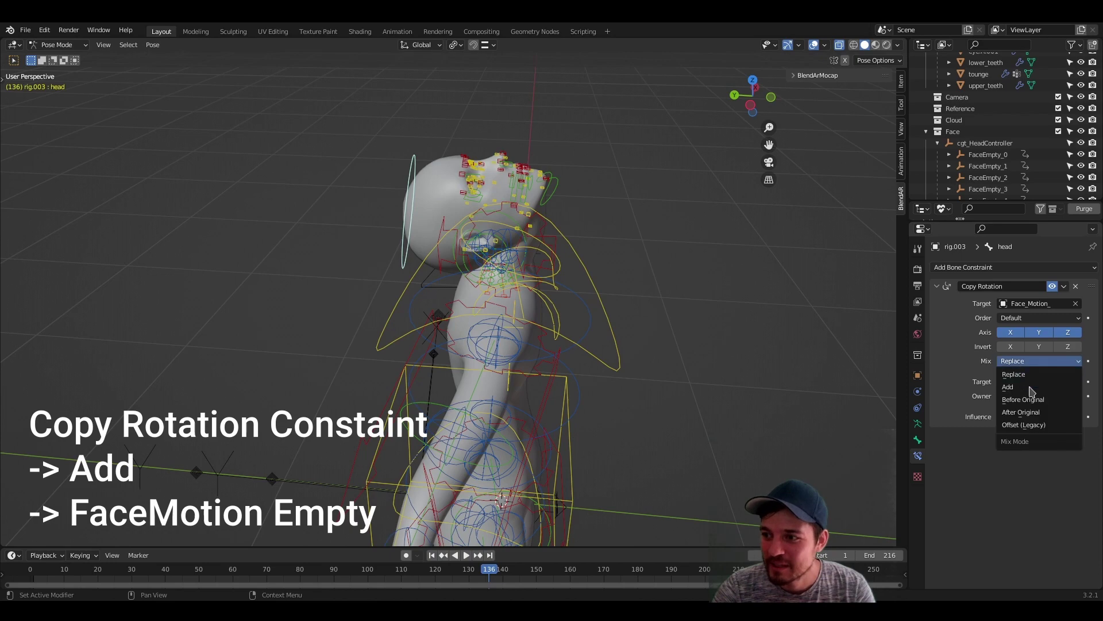
left_click(1034, 389)
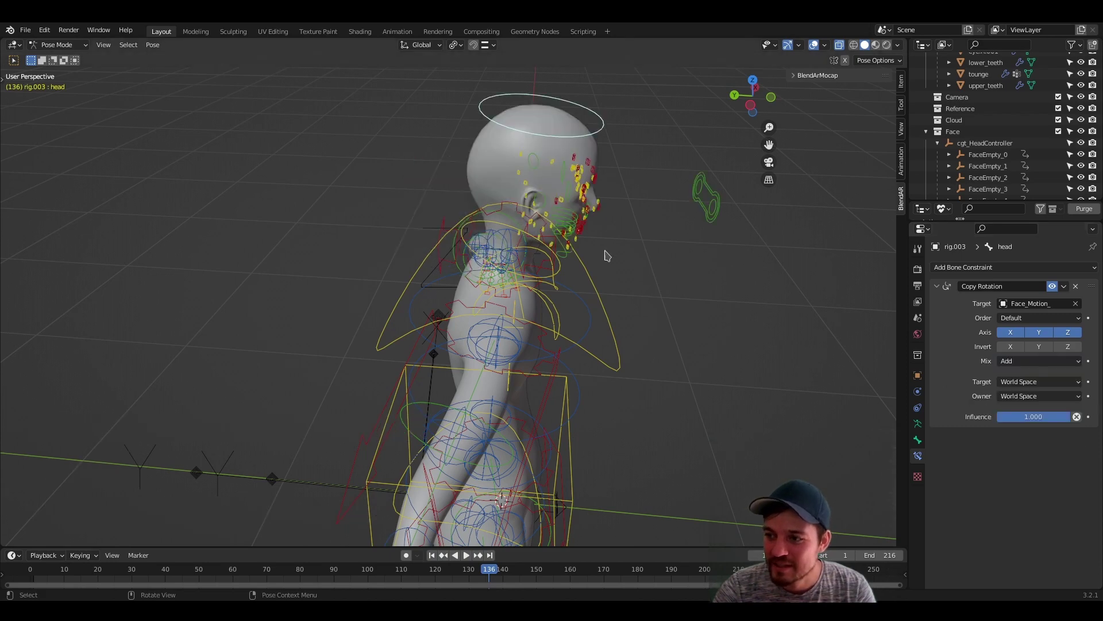
middle_click_drag(729, 286, 460, 229)
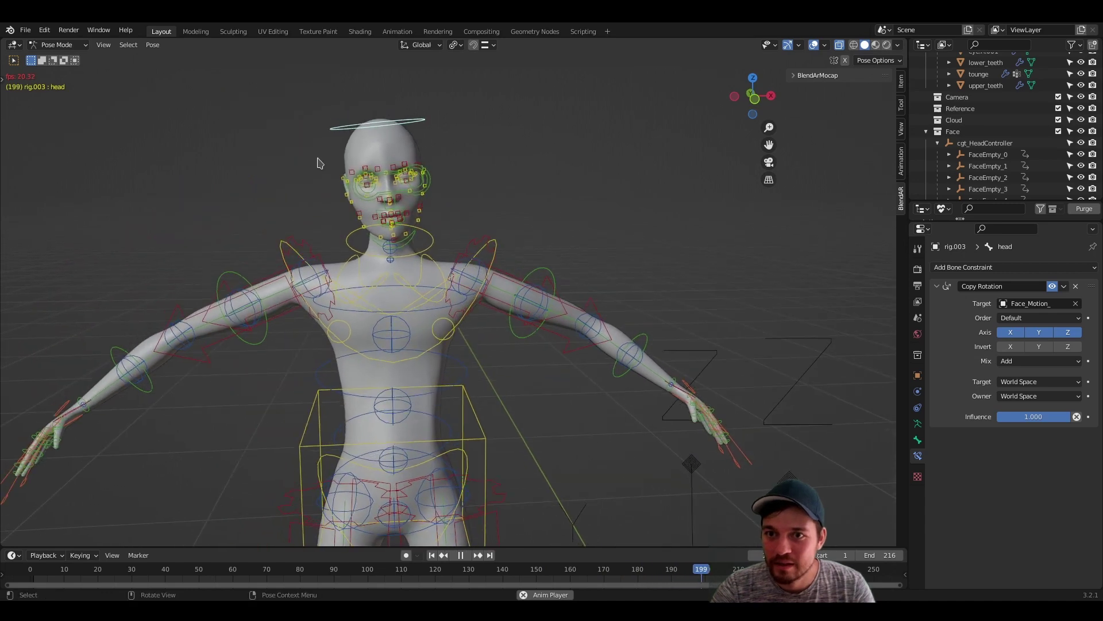
scroll(428, 210, "up", 4)
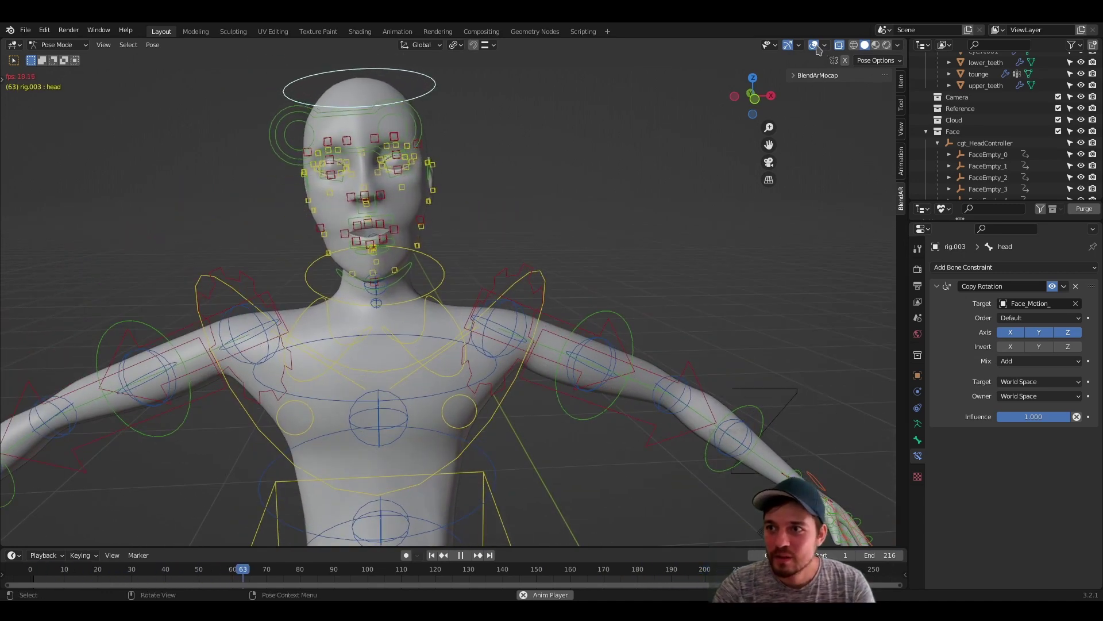
key("shift+alt+z")
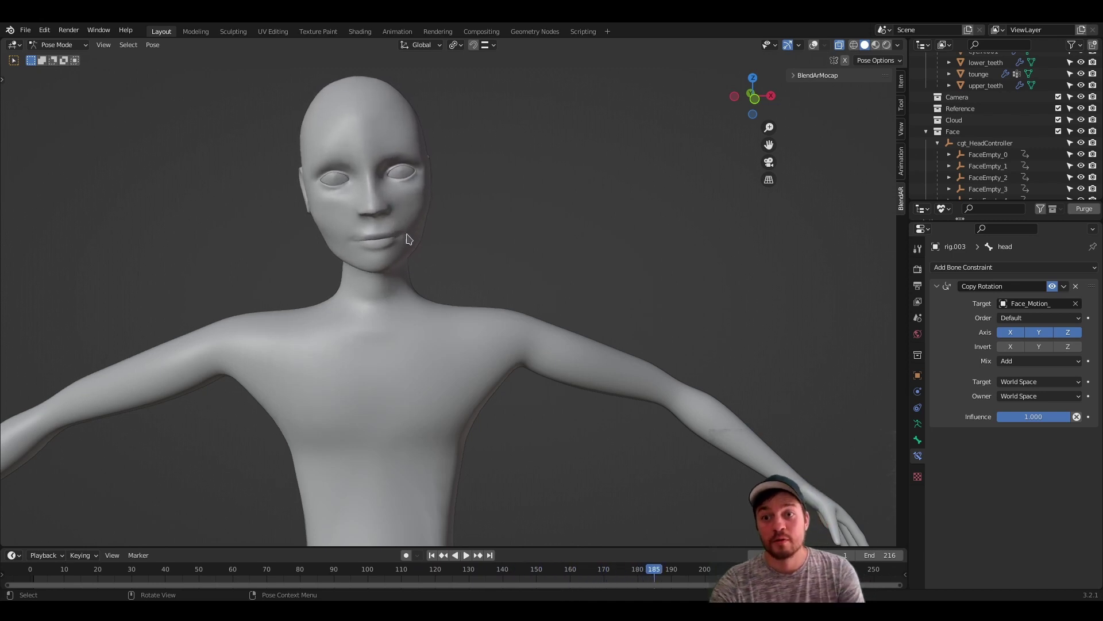
Return to Object Mode, show the viewport overlays again and select rig.003
left_click(47, 46)
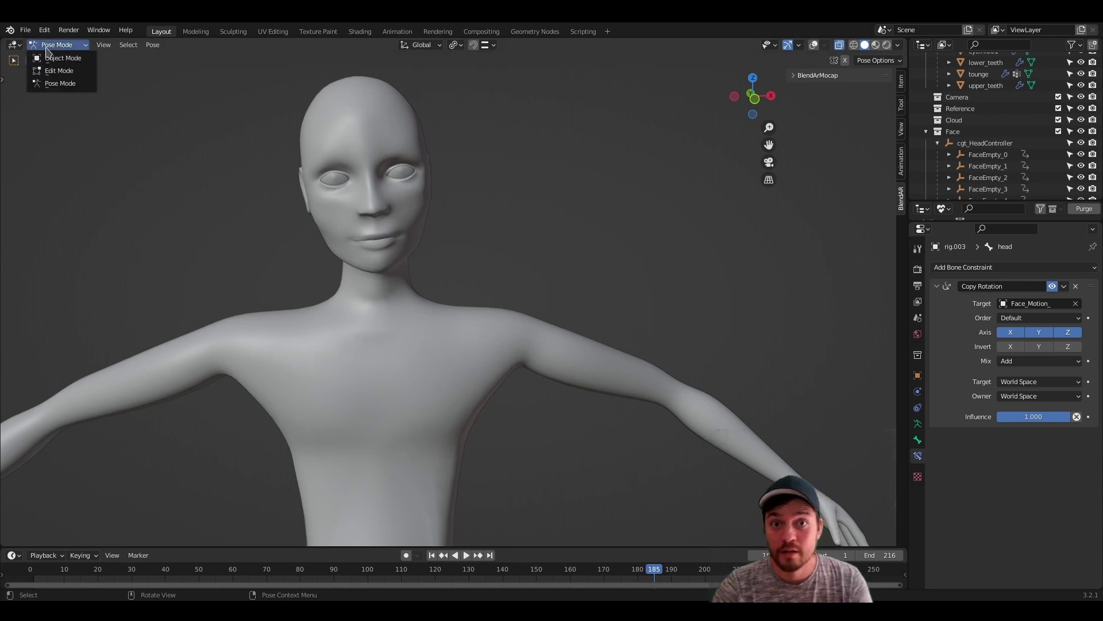
left_click(56, 61)
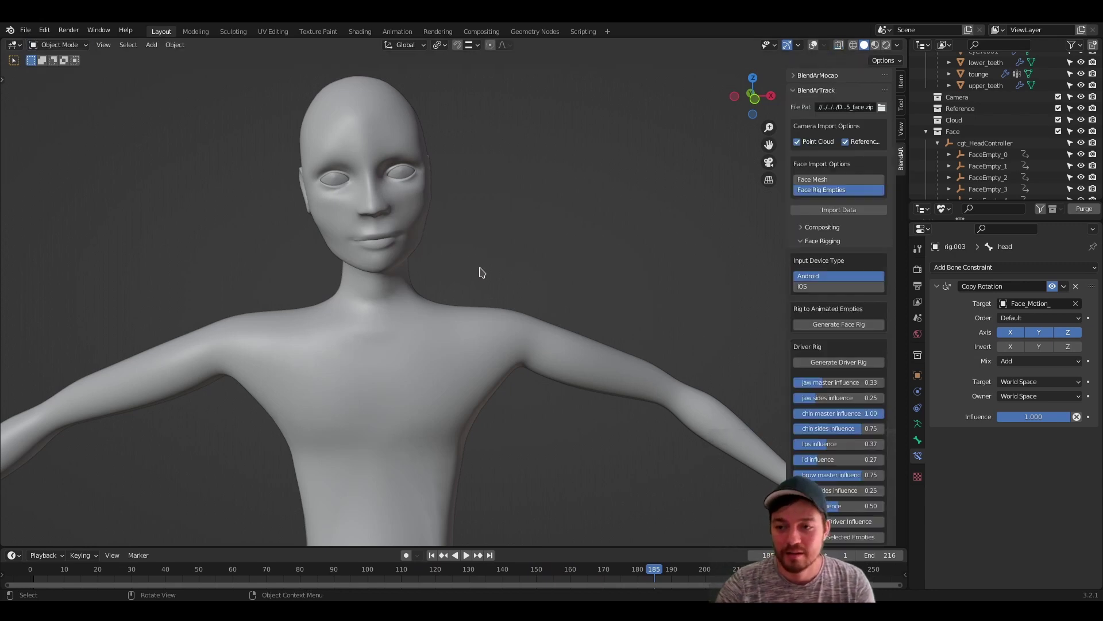
left_click(814, 44)
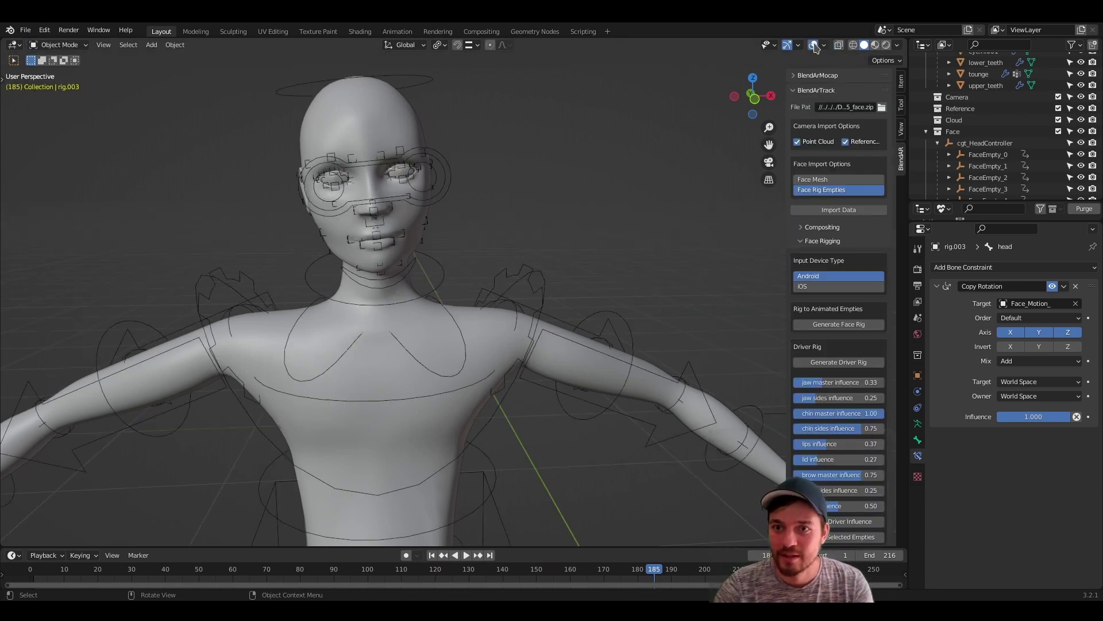
left_click(407, 291)
left_click(323, 262)
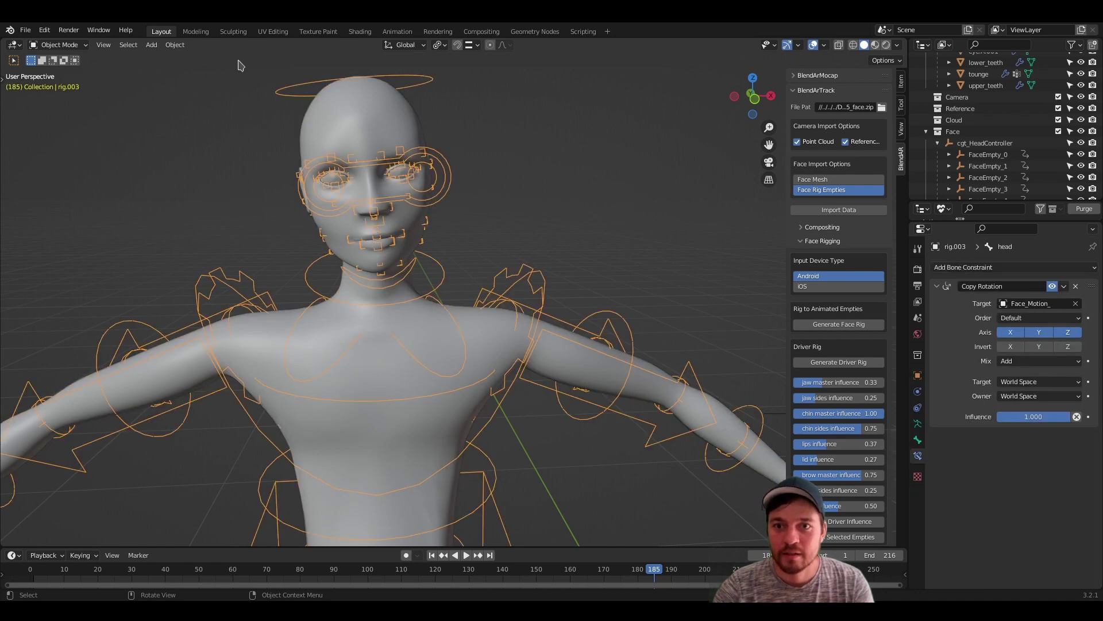
Split the 3D viewport and turn the new area into a Dope Sheet in Action Editor mode
left_click_drag(19, 42, 402, 62)
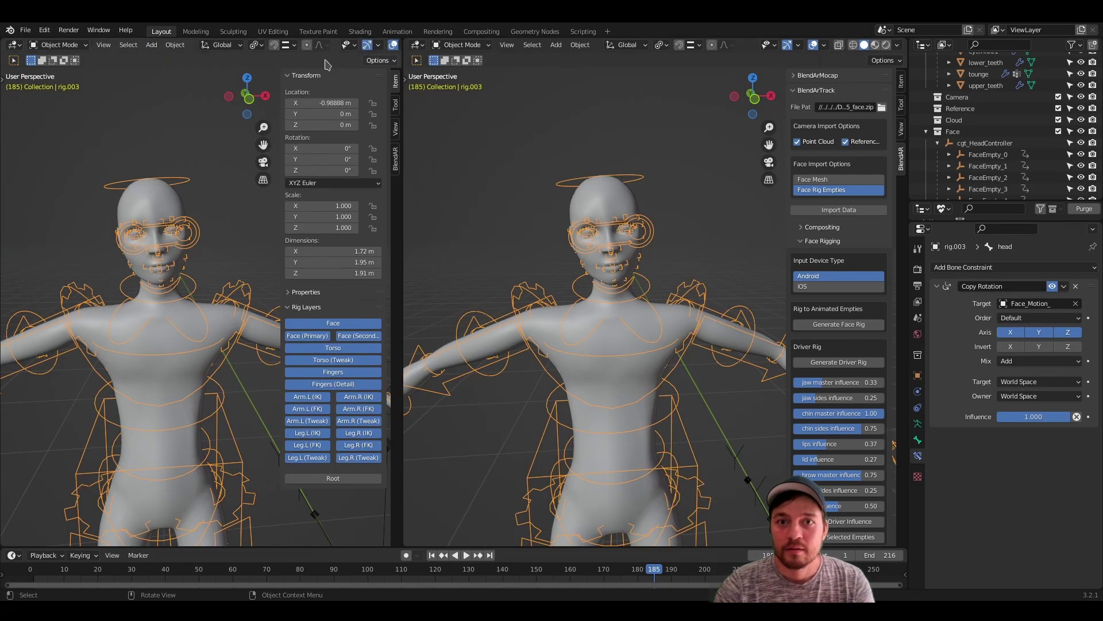
left_click(14, 44)
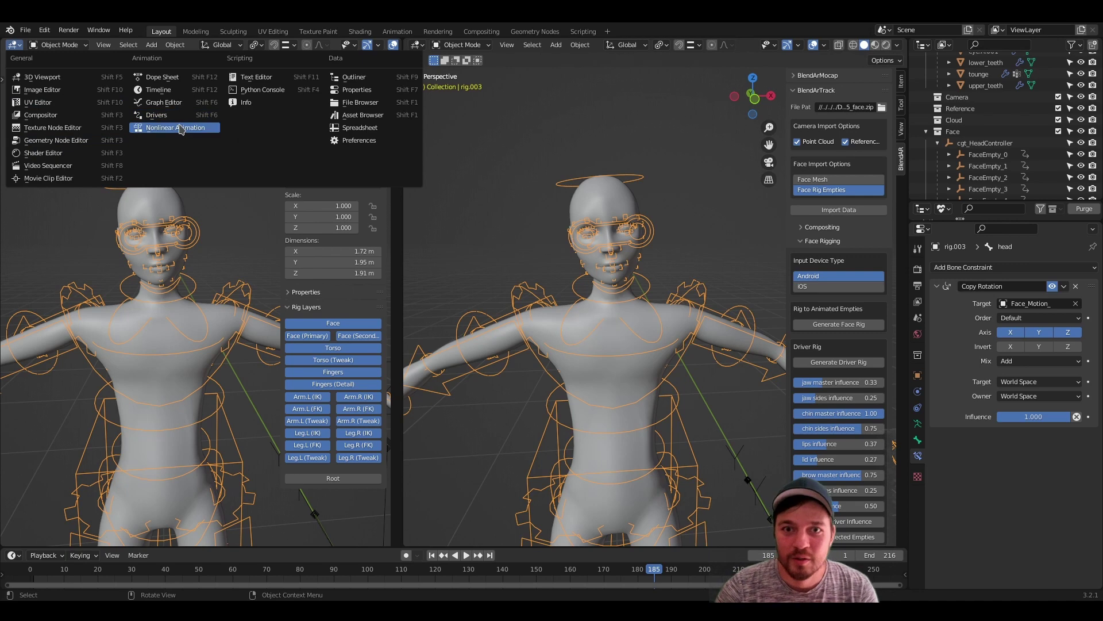
left_click(163, 77)
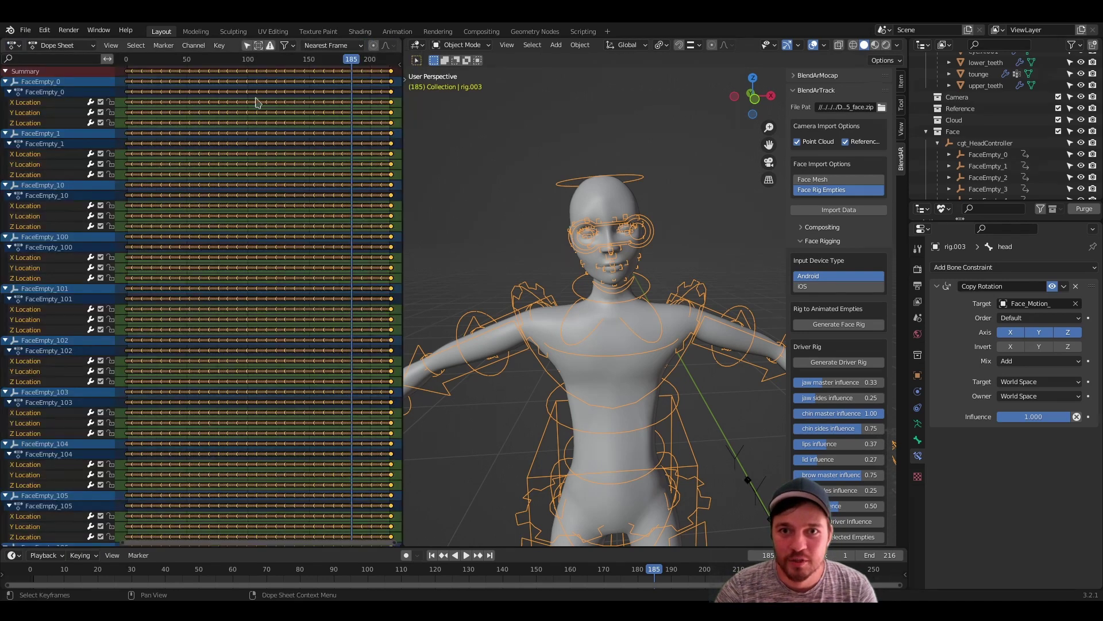
left_click(55, 46)
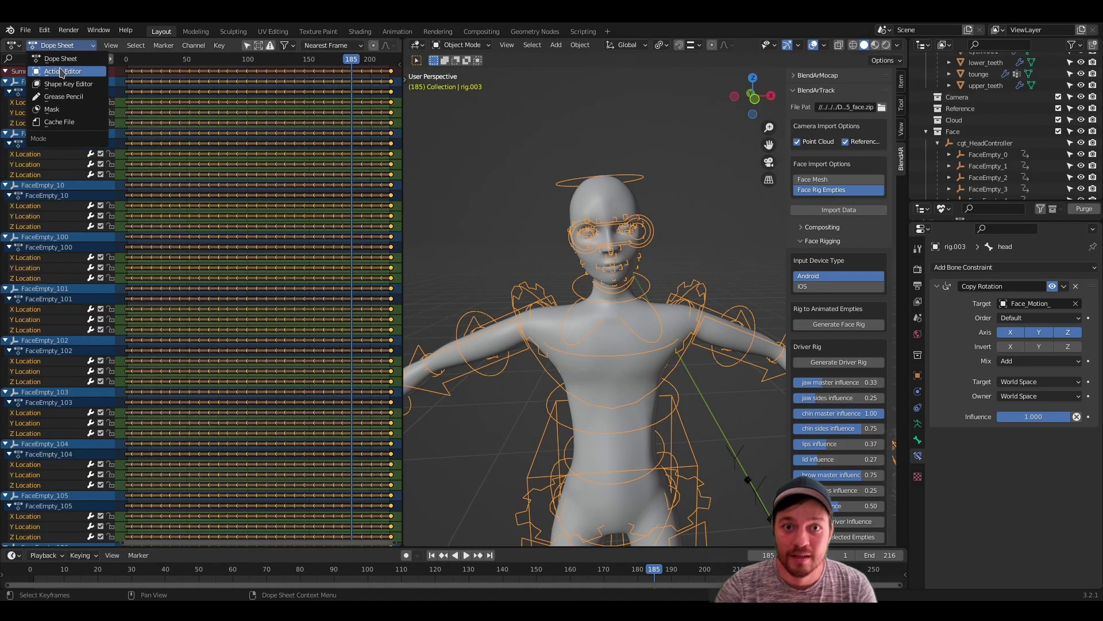
left_click(62, 71)
Push rig.003's FacialAnimation action down onto the NLA stack
scroll(285, 49, "down", 2)
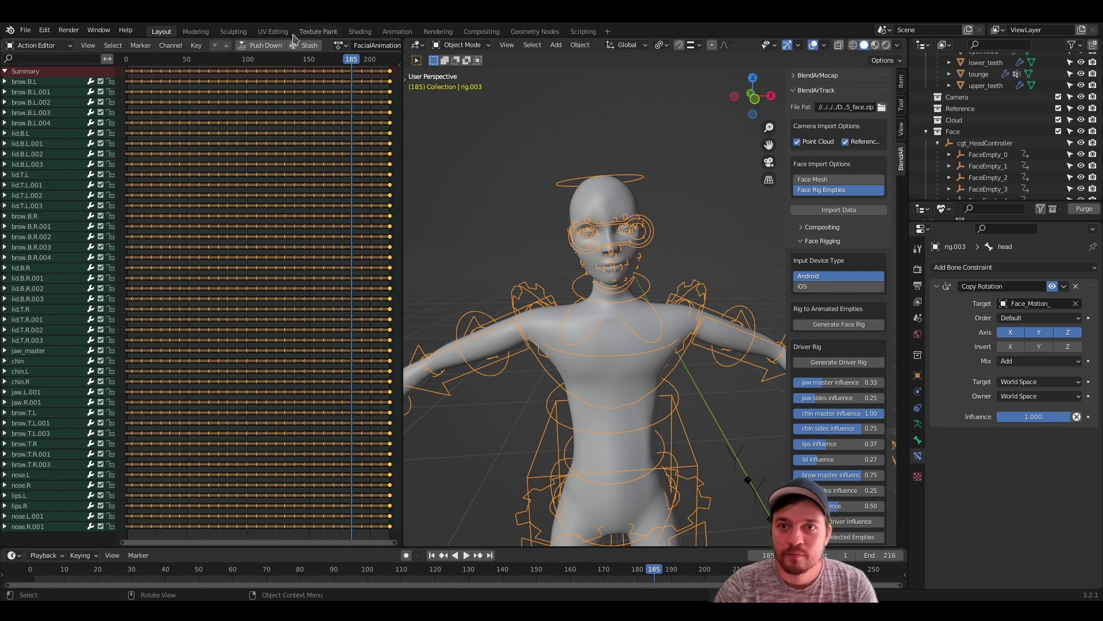
left_click(276, 48)
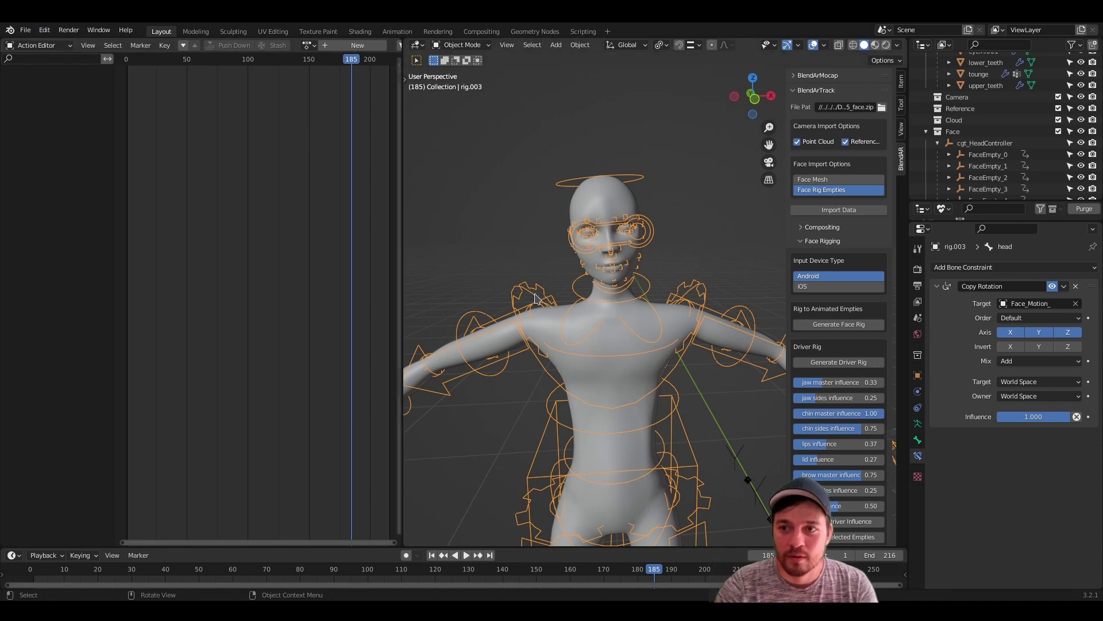
Change the Action Editor area to the Nonlinear Animation editor and bring rig.003's FacialAnimation track into view
left_click(36, 46)
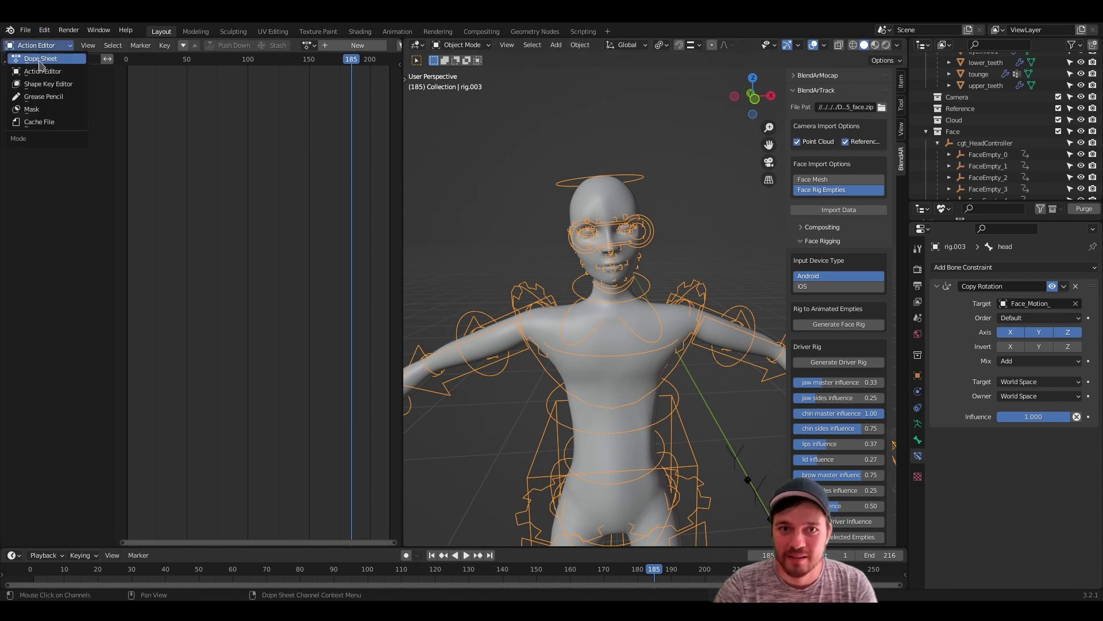
left_click(41, 73)
left_click(36, 46)
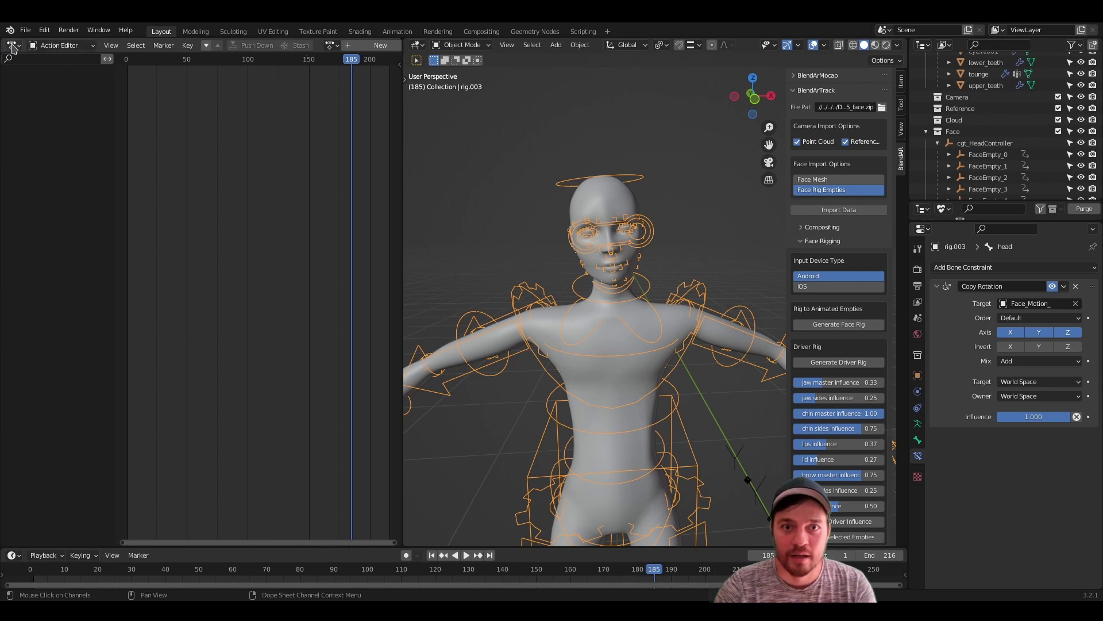
left_click(12, 46)
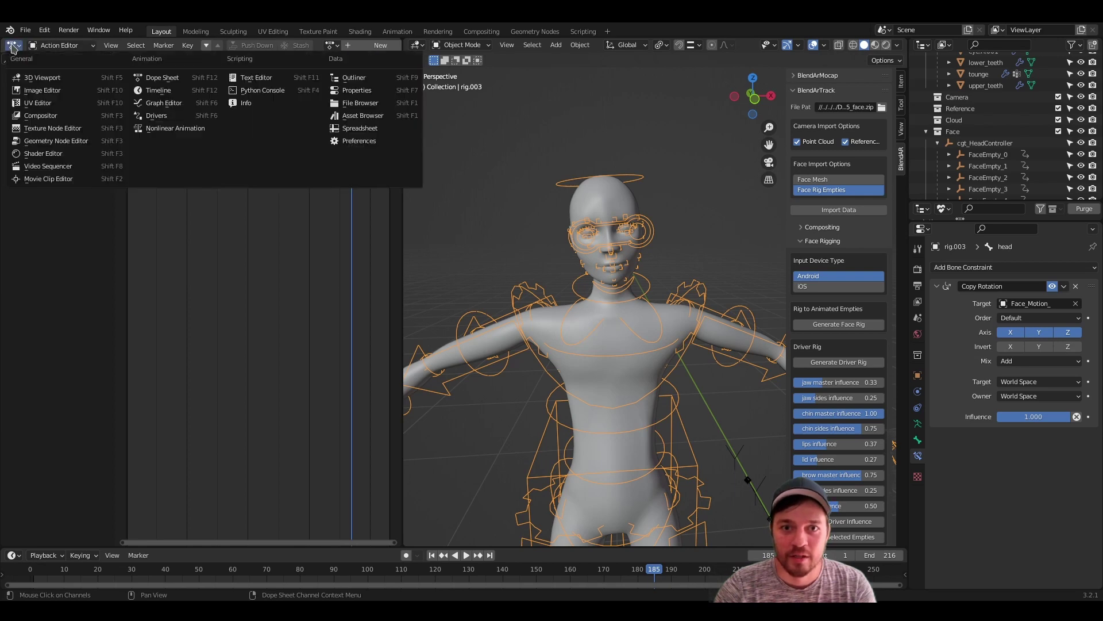
left_click(165, 128)
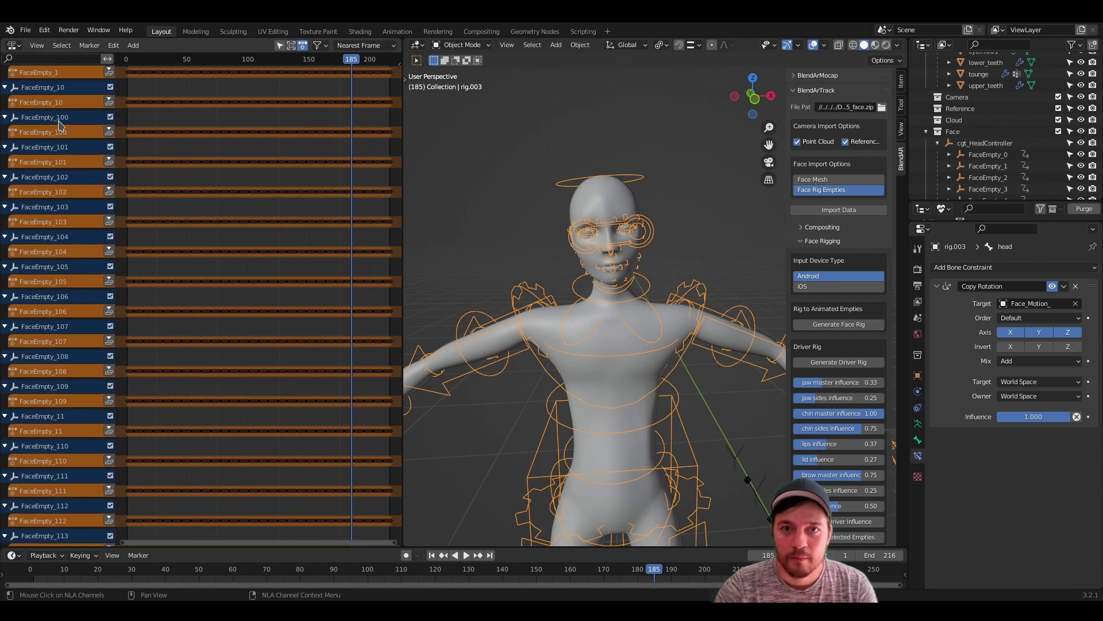
scroll(63, 113, "down", 20)
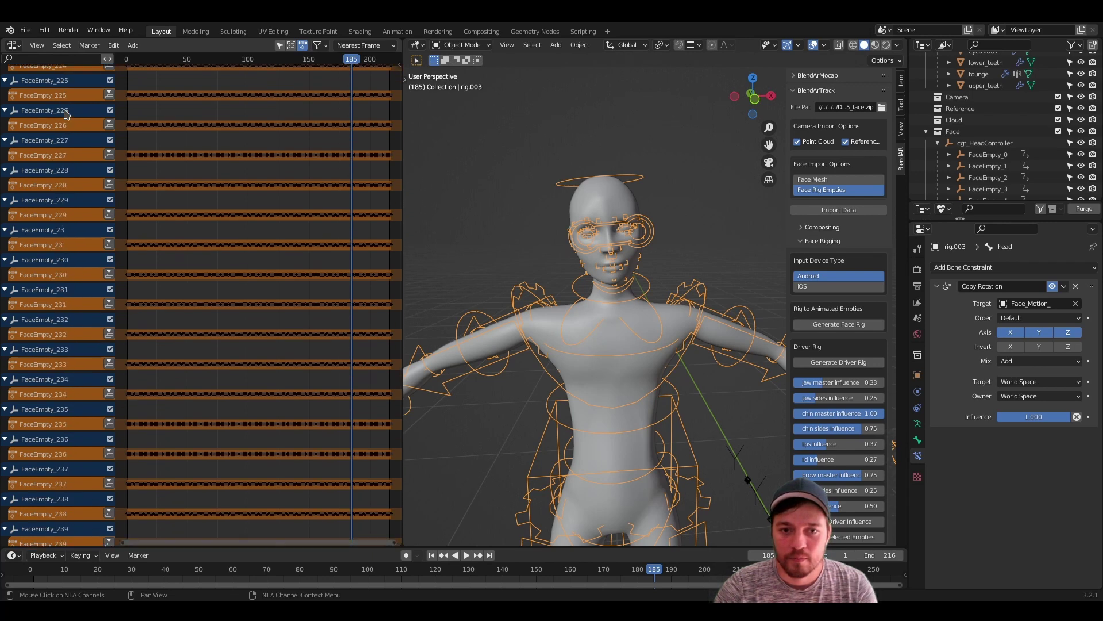
scroll(65, 114, "up", 15)
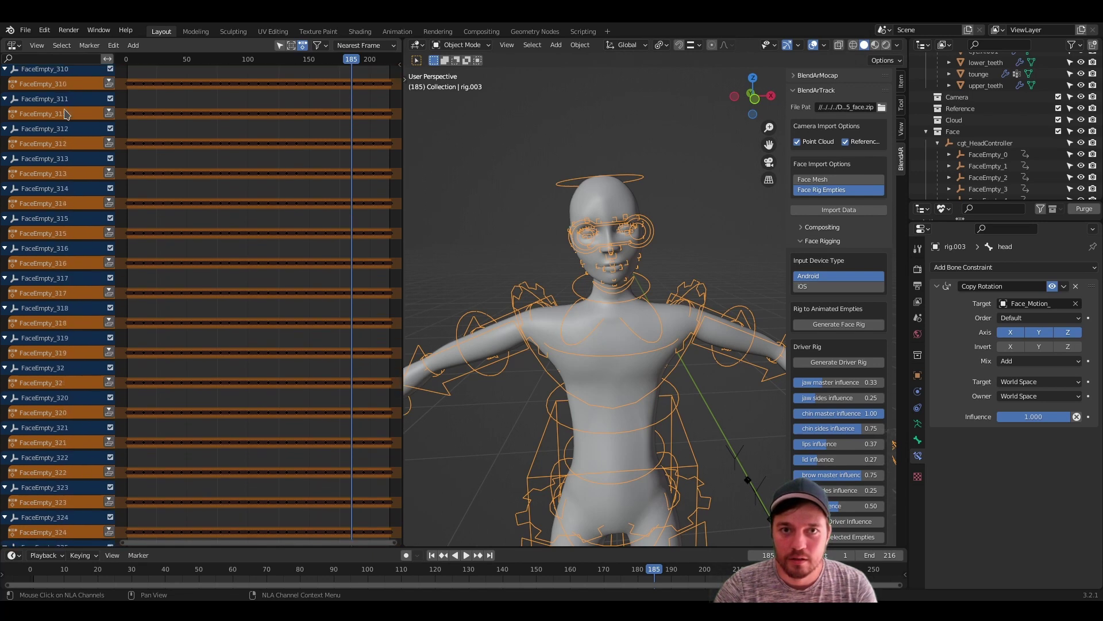
scroll(66, 115, "down", 12)
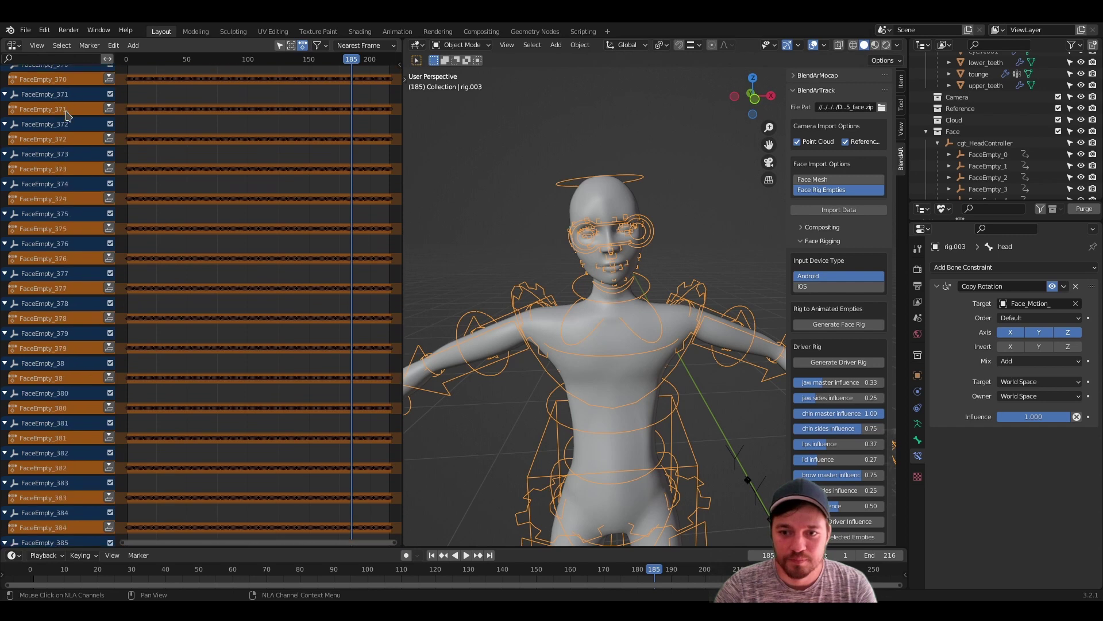
scroll(67, 115, "down", 15)
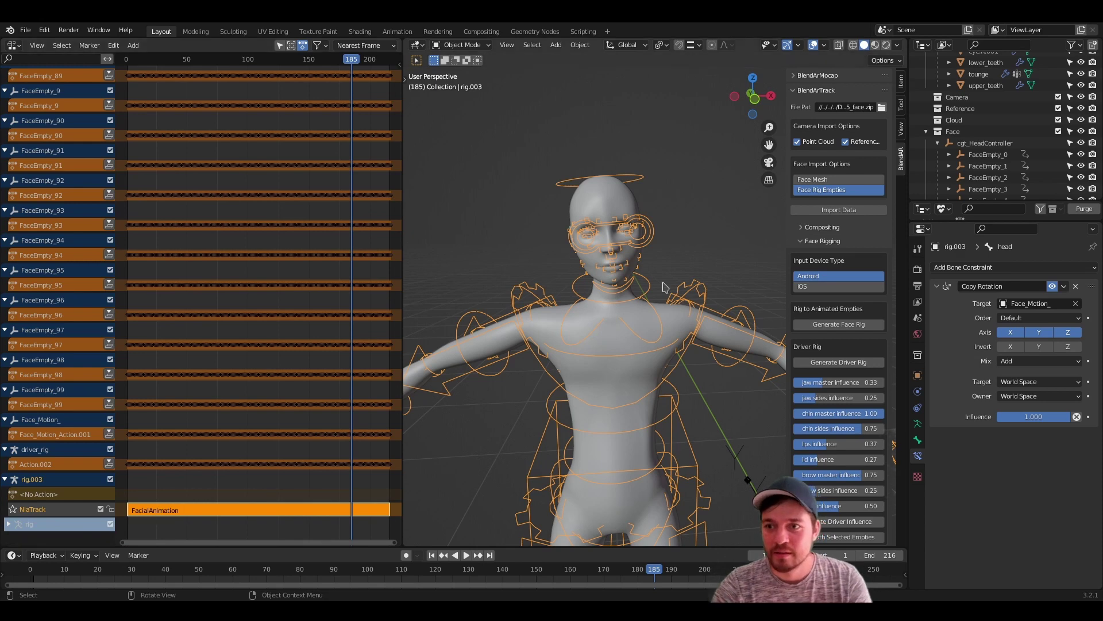
Play the animation to review the face up close, widening the 3D viewport against the NLA area, and stop playback
key("space")
scroll(574, 254, "up", 8)
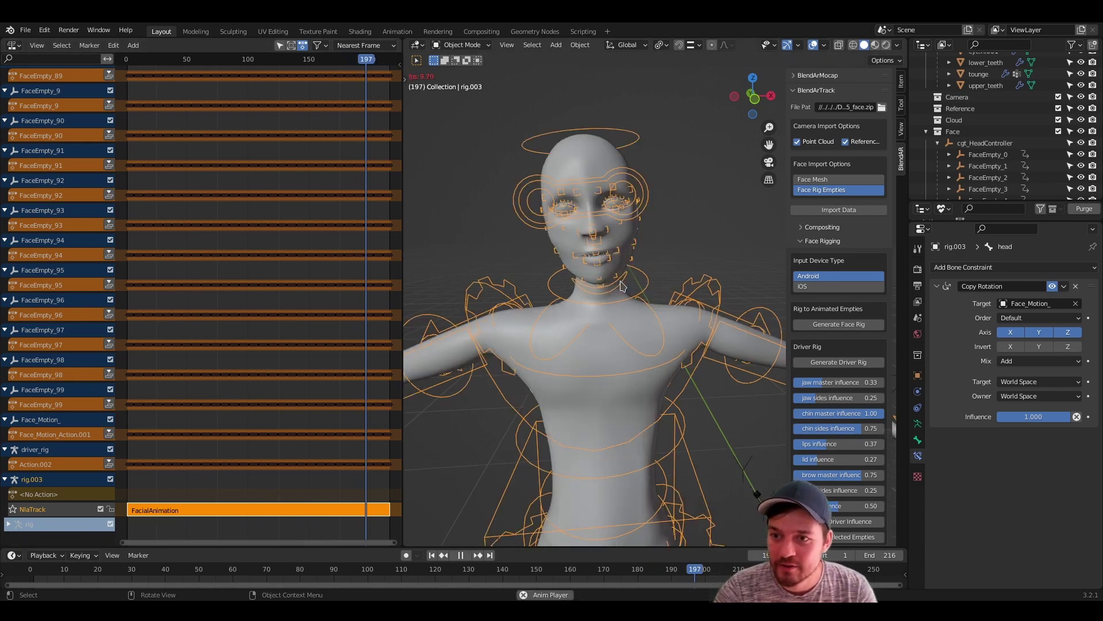
scroll(575, 254, "down", 8)
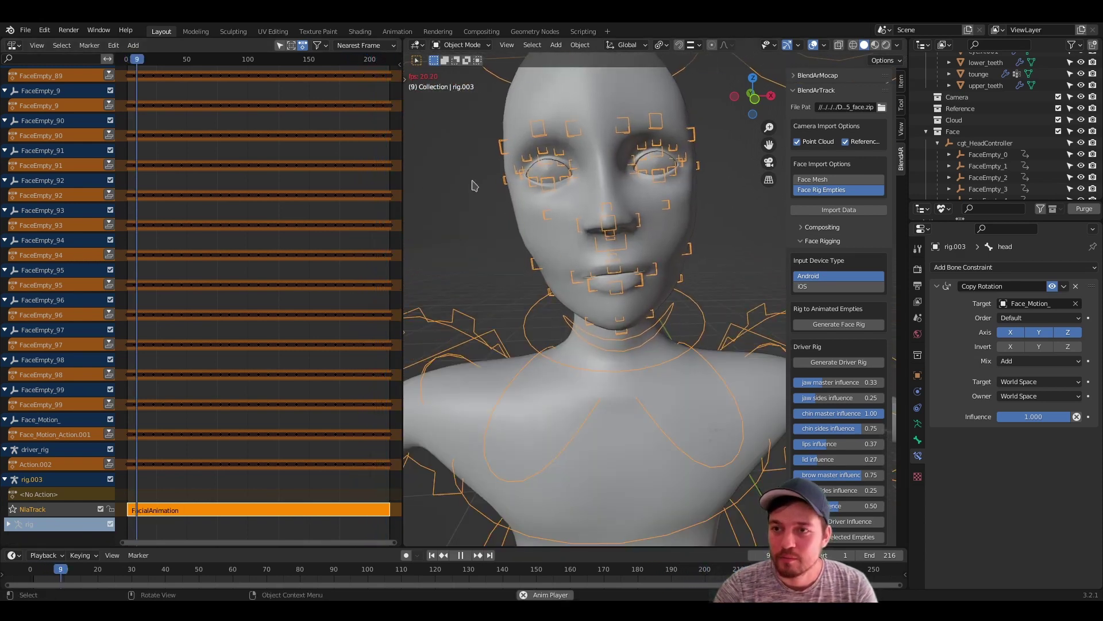
left_click_drag(402, 69, 268, 68)
scroll(611, 299, "down", 3)
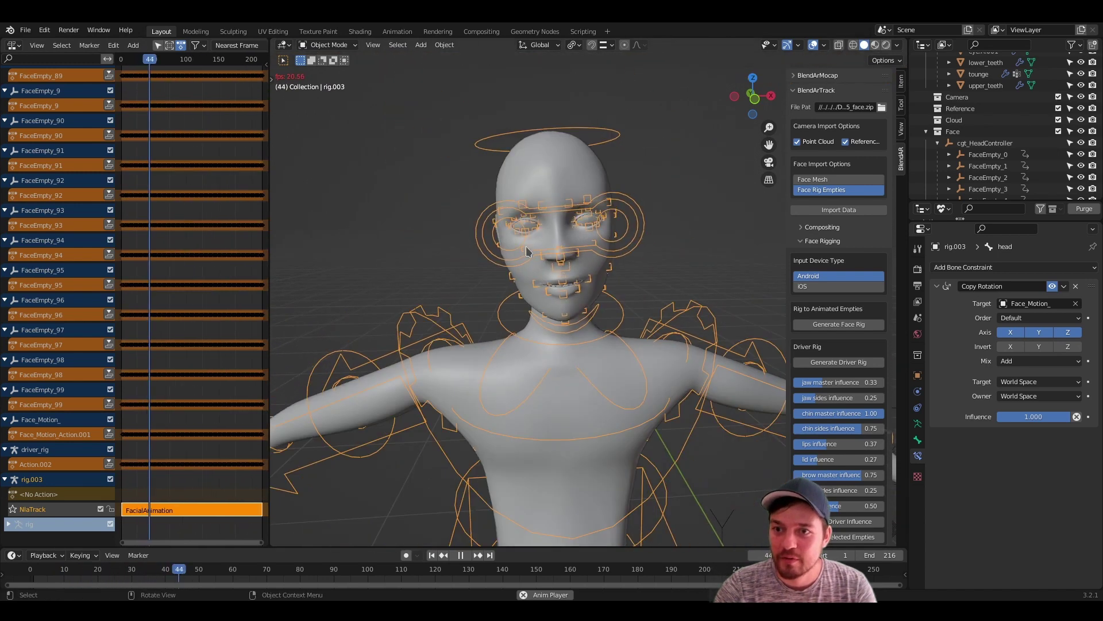
key("space")
Switch rig.003 to Pose Mode and move the eyes control sideways, well past the side of the head
left_click(344, 45)
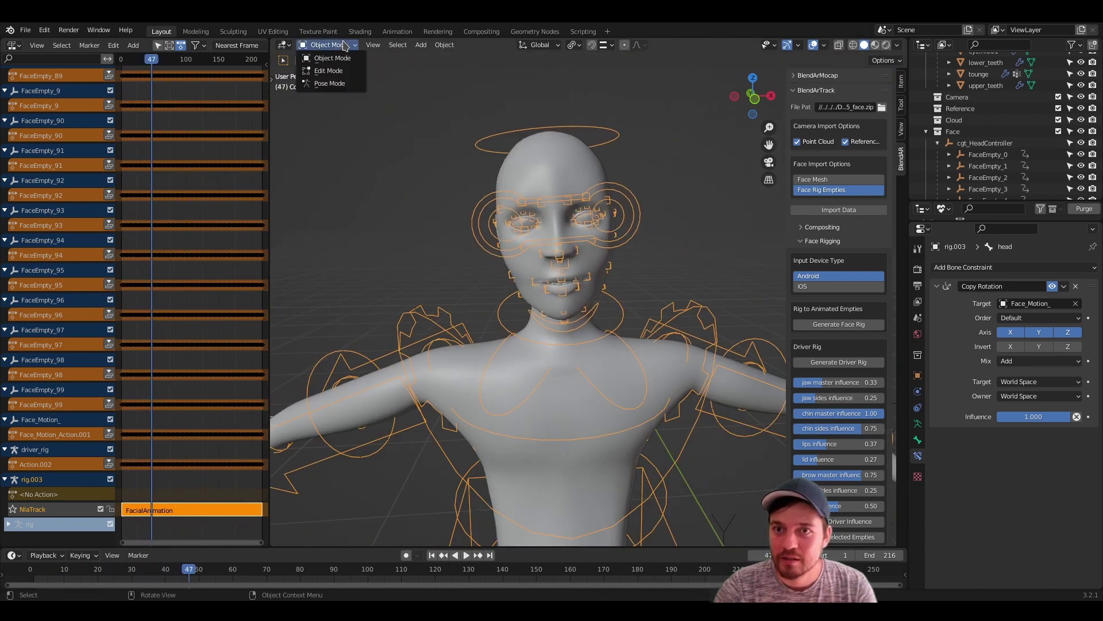
left_click(331, 84)
left_click(596, 244)
key("g")
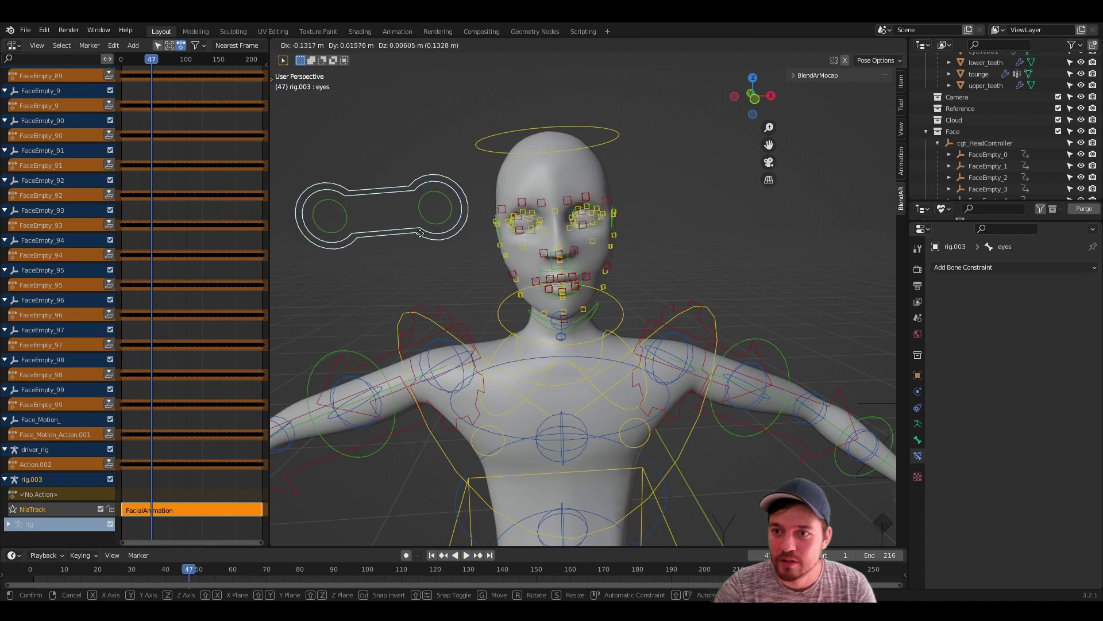
left_click(610, 368)
Rotate the neck bone by about -46.2° in the view plane and briefly play the animation to check the pose
left_click(616, 307)
key("r")
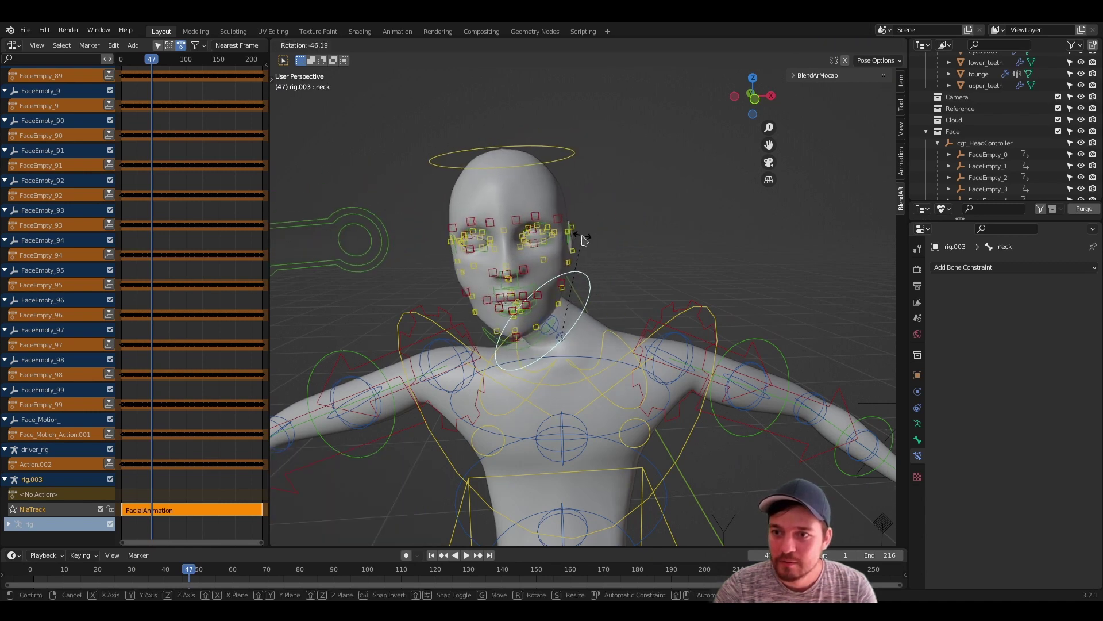
left_click(602, 248)
key("space")
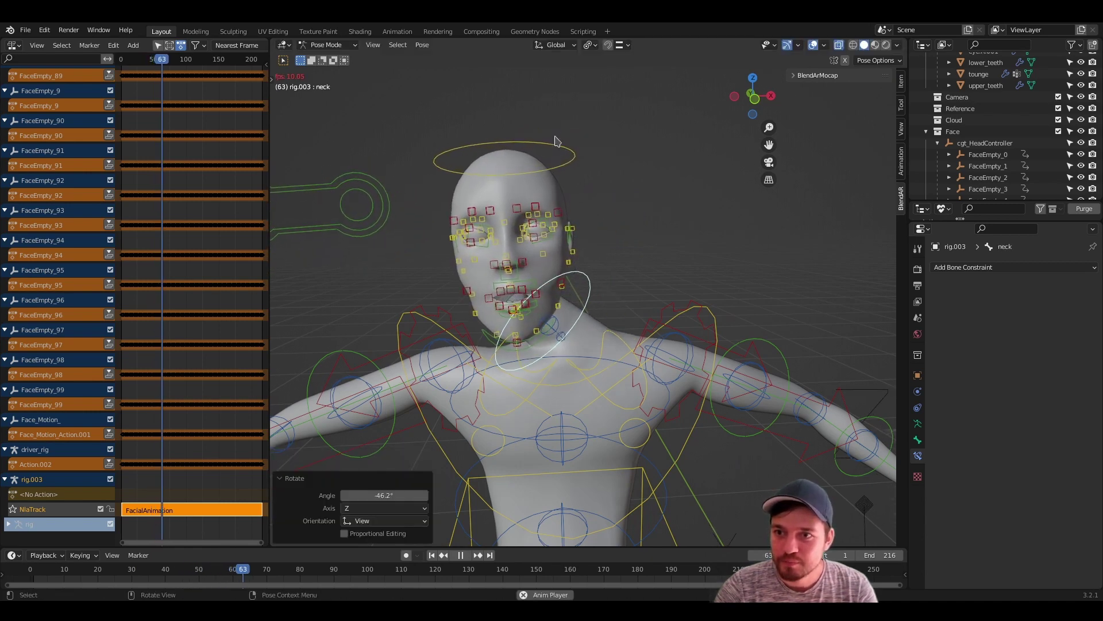
key("space")
Rotate the head bone by about 20.8° in the view plane and play the animation with the new pose
left_click(560, 147)
key("r")
left_click(608, 173)
key("space")
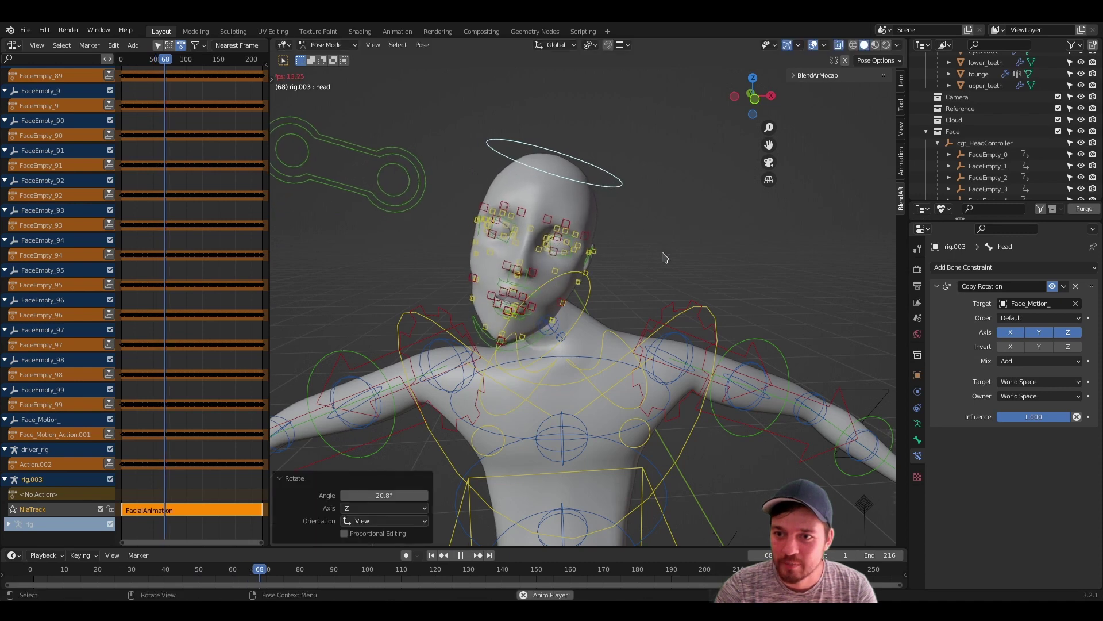
Deselect rig.003 and hide the viewport overlays to show the clean character while the animation plays
scroll(487, 279, "up", 5)
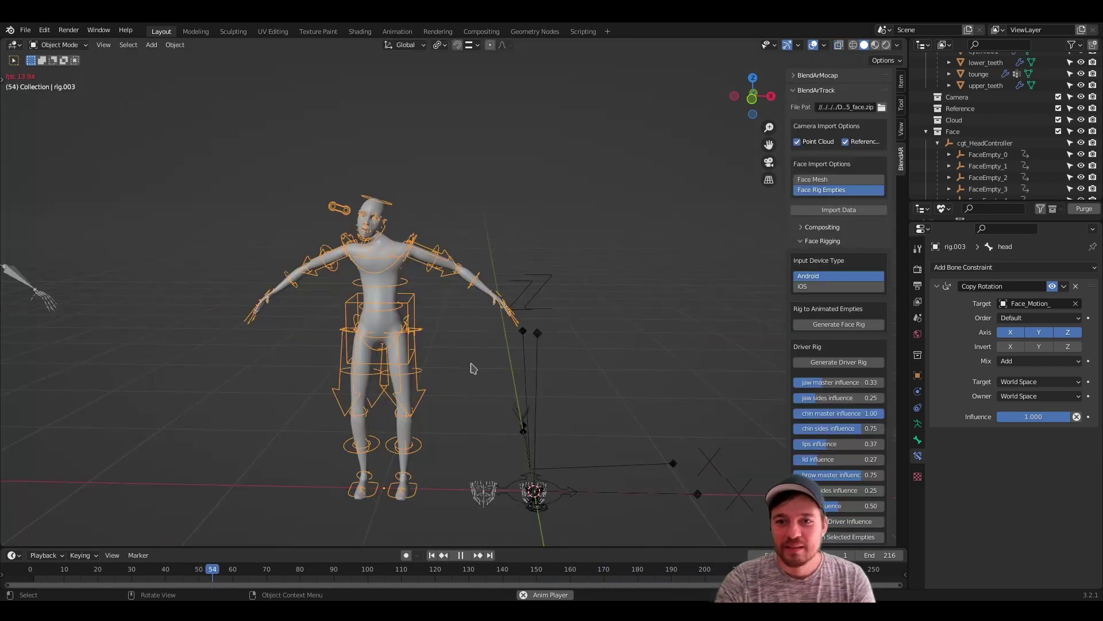
left_click(473, 368)
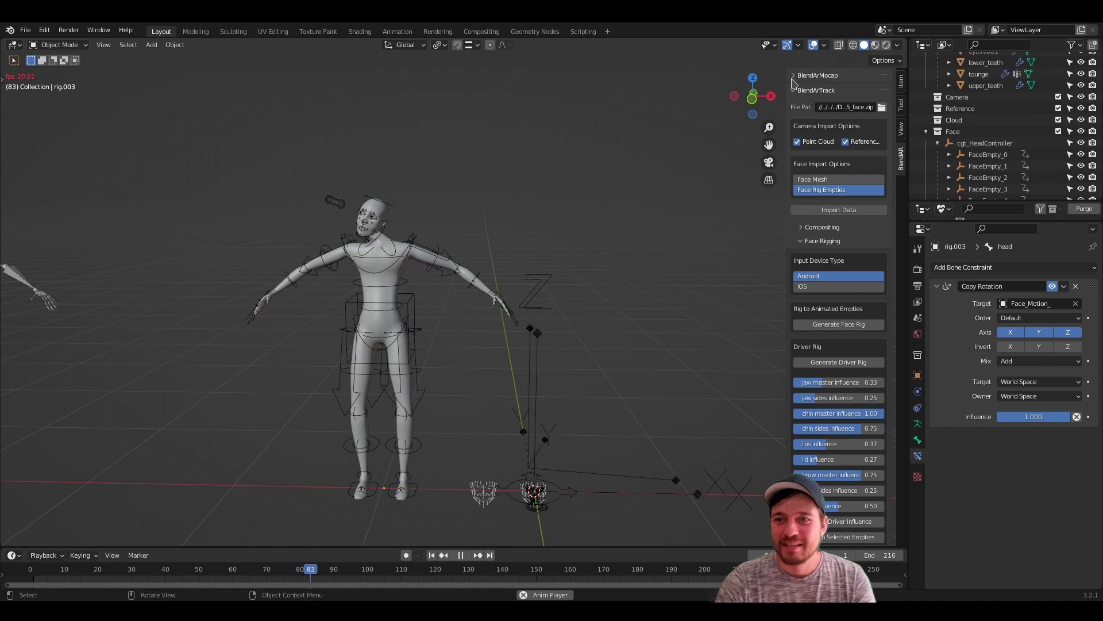
left_click(813, 46)
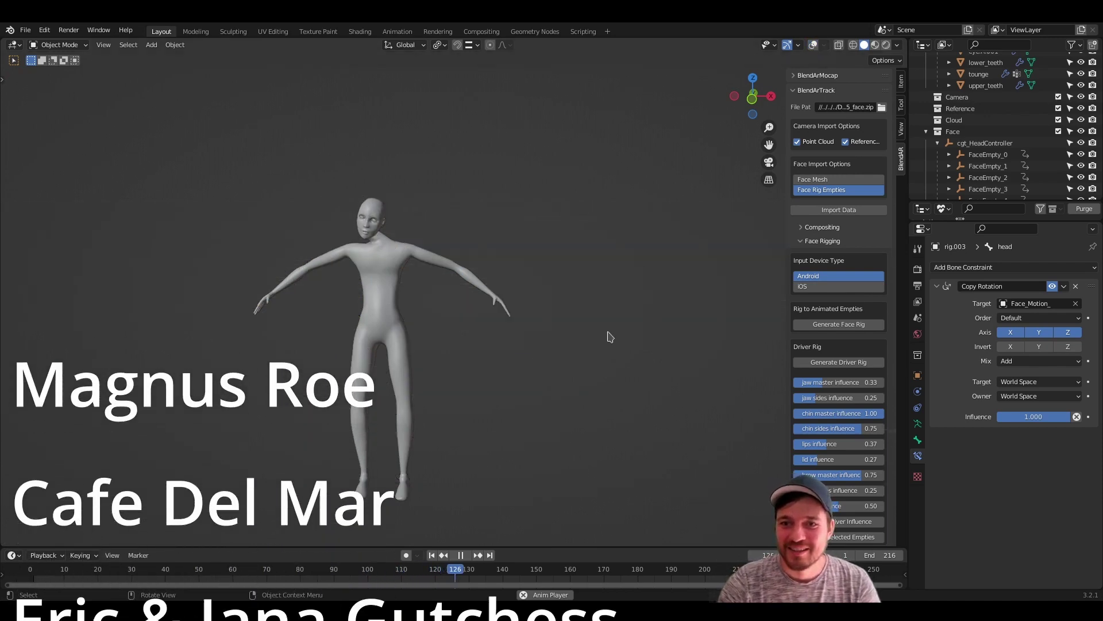